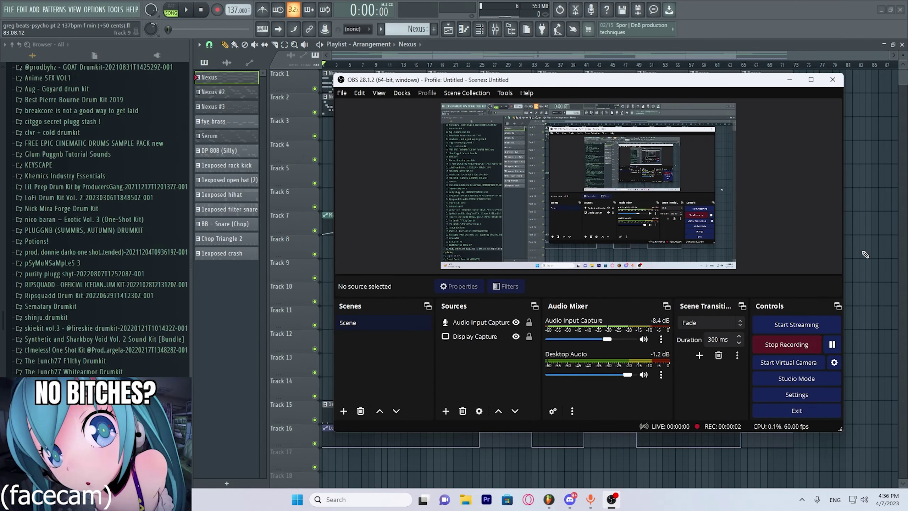
Minimize the OBS window to reveal the playlist, then bring OBS back from the taskbar
left_click(789, 80)
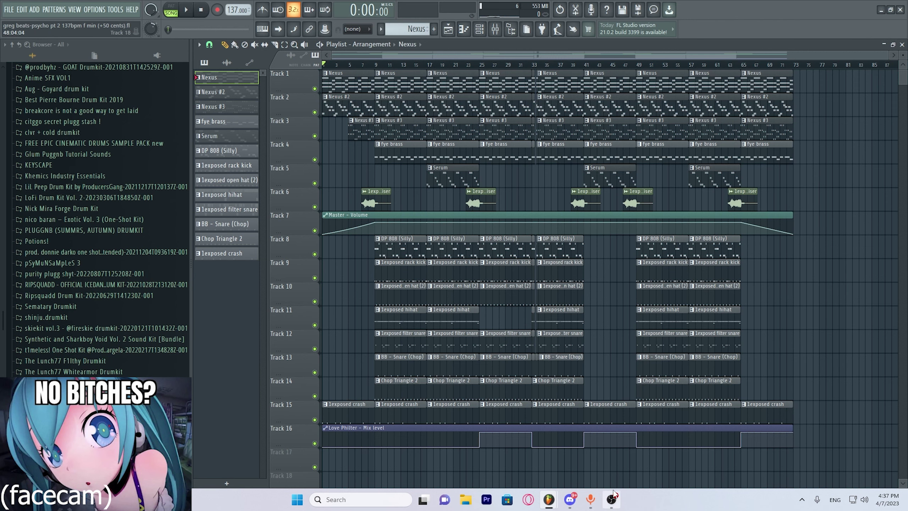
mouse_move(612, 496)
left_click(589, 412)
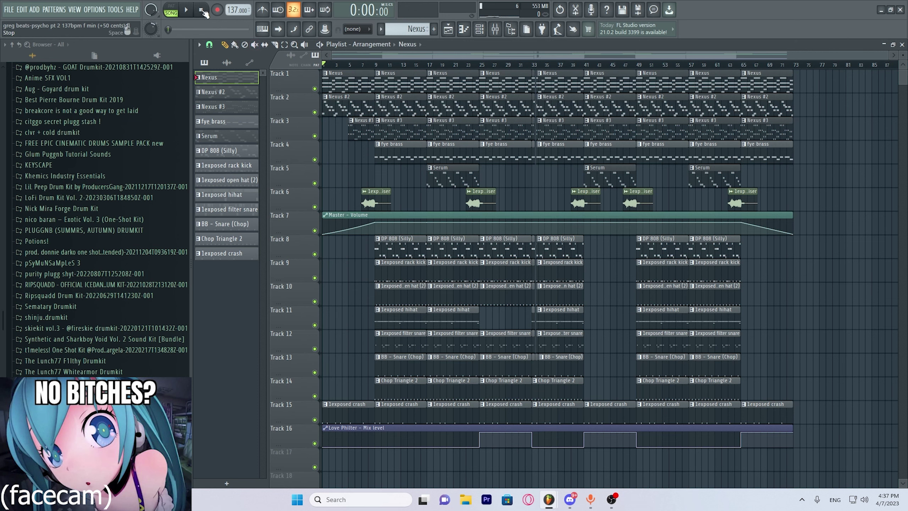
Play the beat through, then raise OBS's Audio Input Capture level to -7.7 dB
key("space")
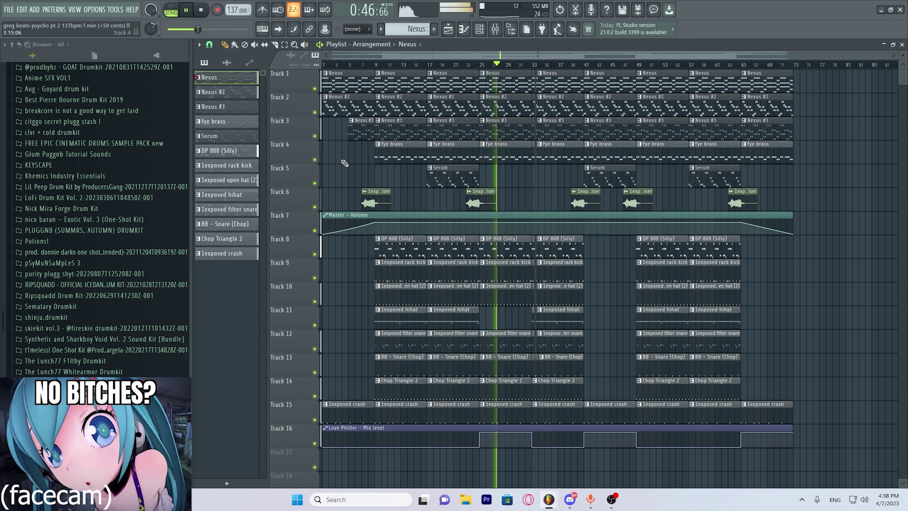
key("space")
left_click(611, 499)
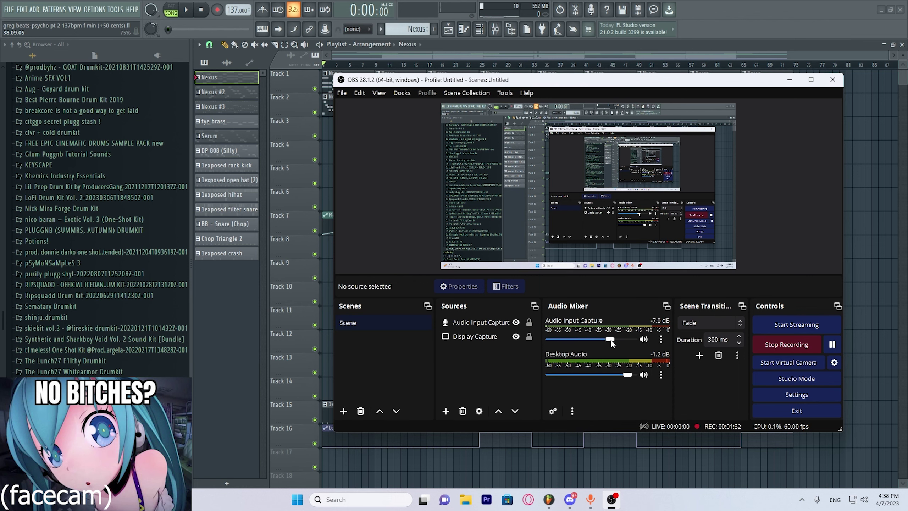
left_click_drag(614, 341, 619, 342)
left_click(892, 256)
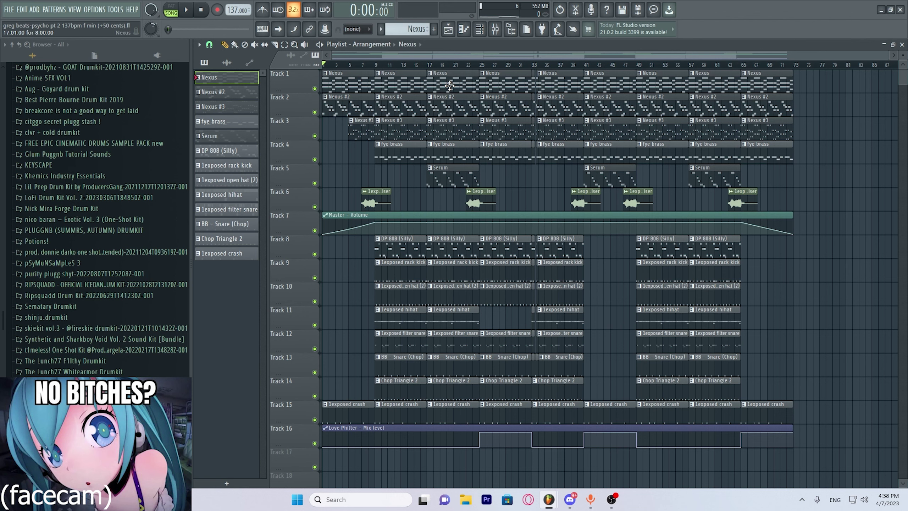
Check the arpeggiator pattern in the first channel's Nexus plugin
left_click(480, 31)
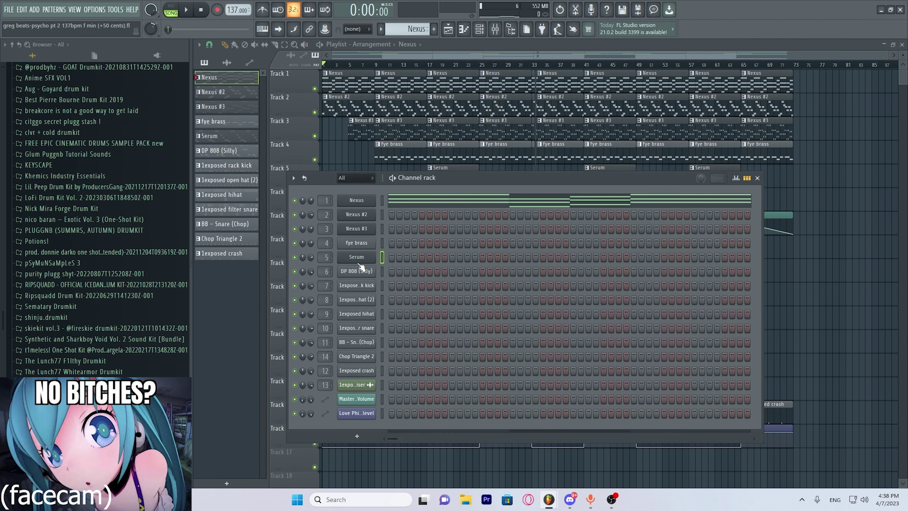
left_click(372, 201)
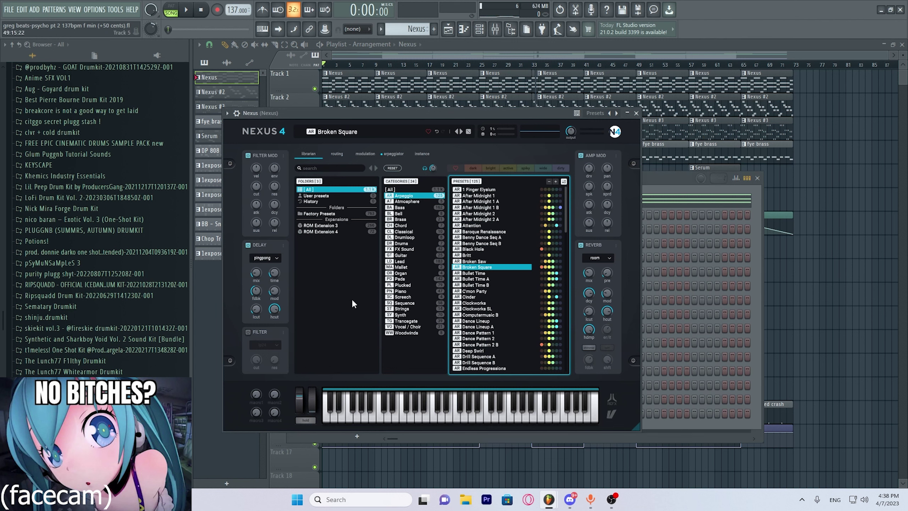
left_click(387, 154)
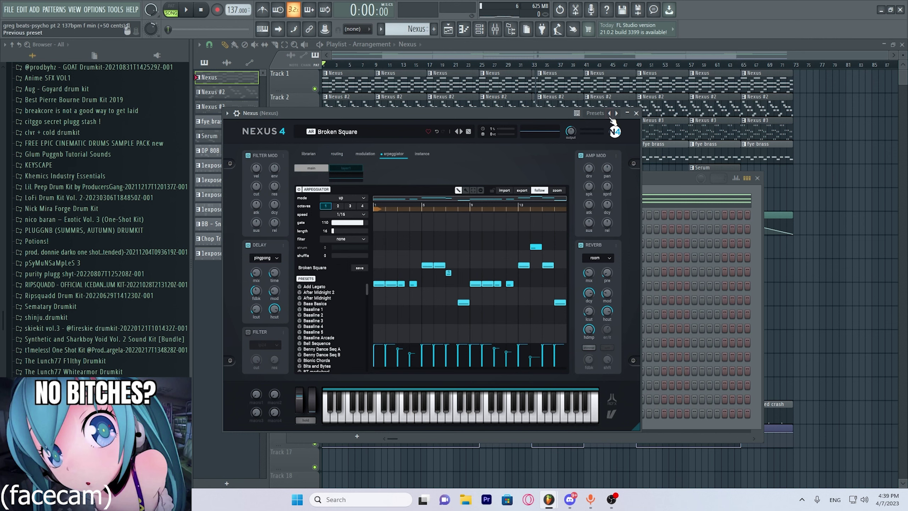
left_click(636, 113)
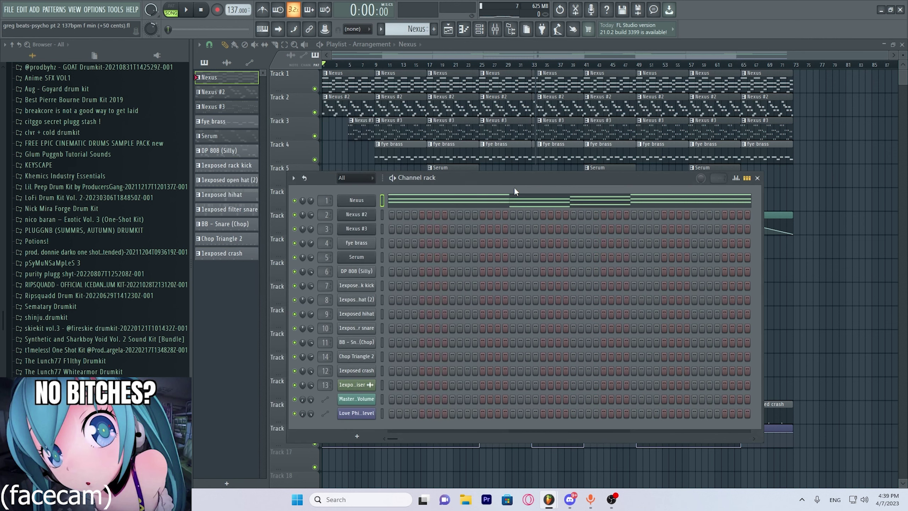
Audition the Nexus pattern's notes in the piano roll using PAT mode
left_click(456, 203)
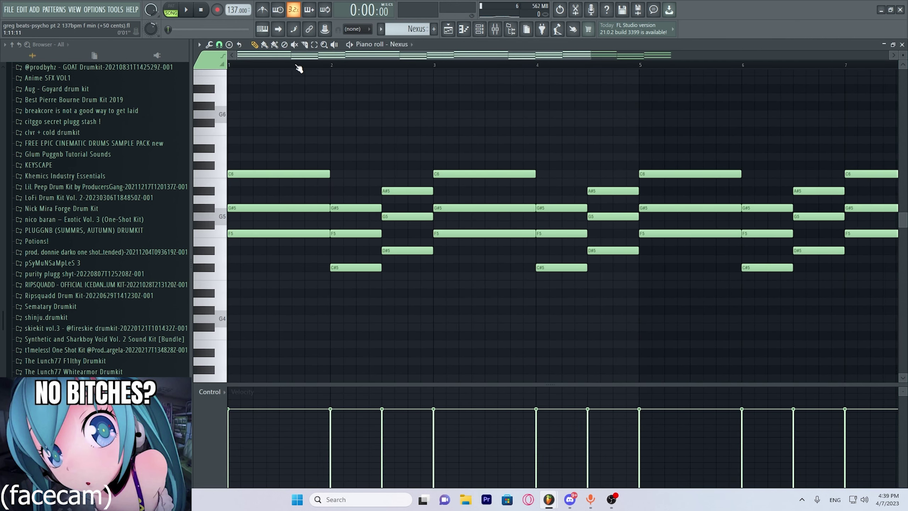
scroll(299, 69, "down", 2)
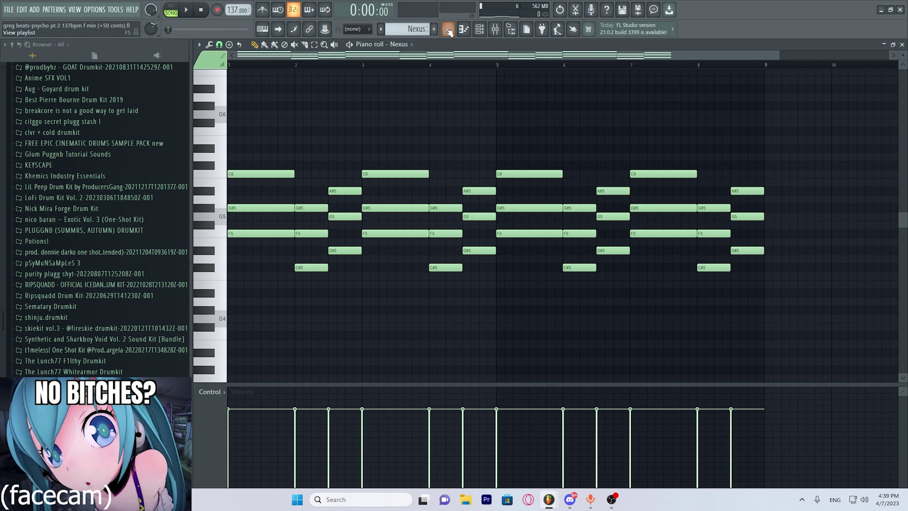
left_click(177, 12)
left_click(186, 11)
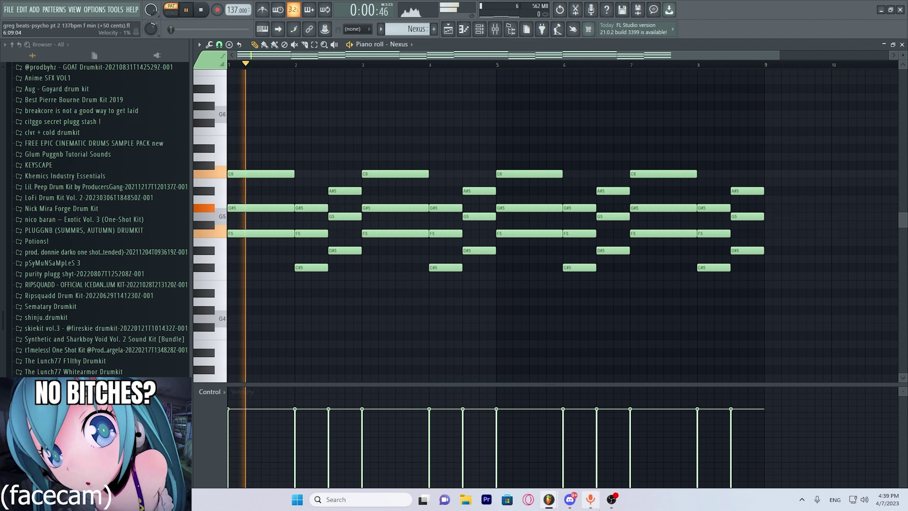
left_click(202, 10)
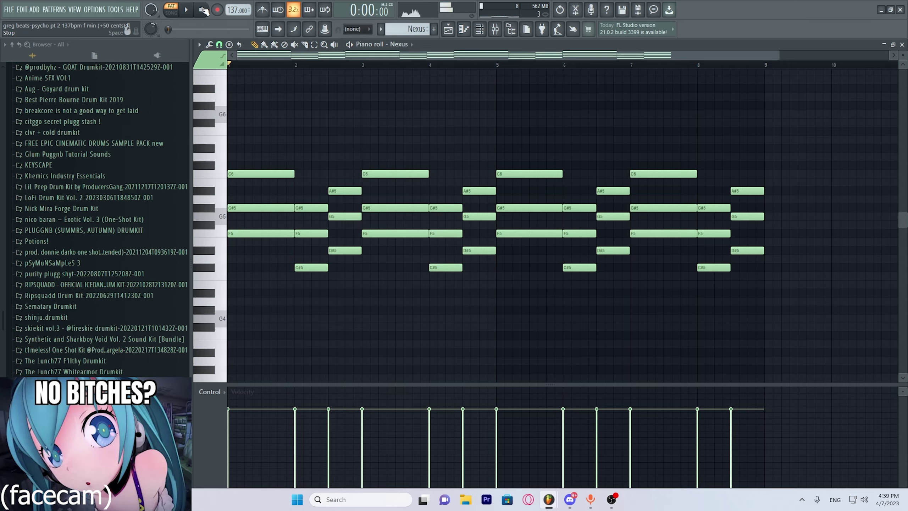
Solo Track 1 (Nexus) in the playlist while keeping Track 16 active
left_click(448, 29)
scroll(312, 388, "up", 3)
right_click(315, 89)
left_click(315, 443)
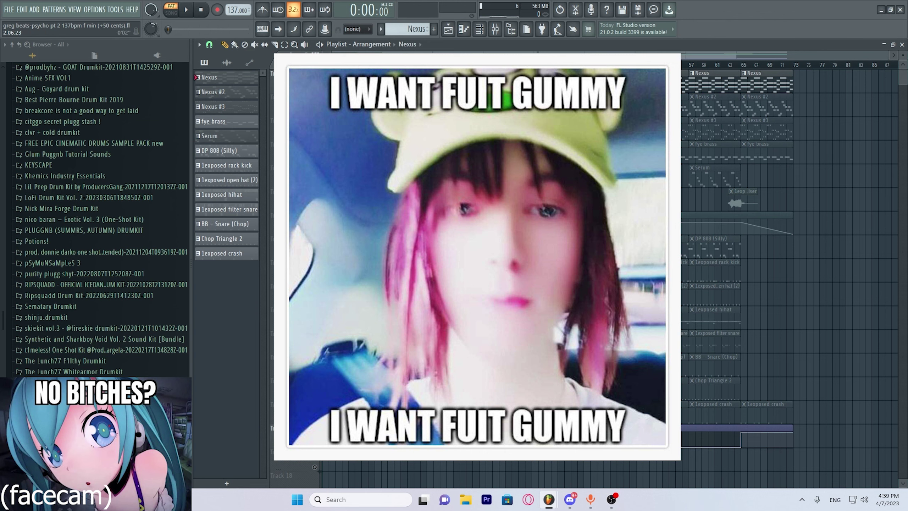
Switch to SONG mode and play the whole arrangement with Nexus soloed
key("l")
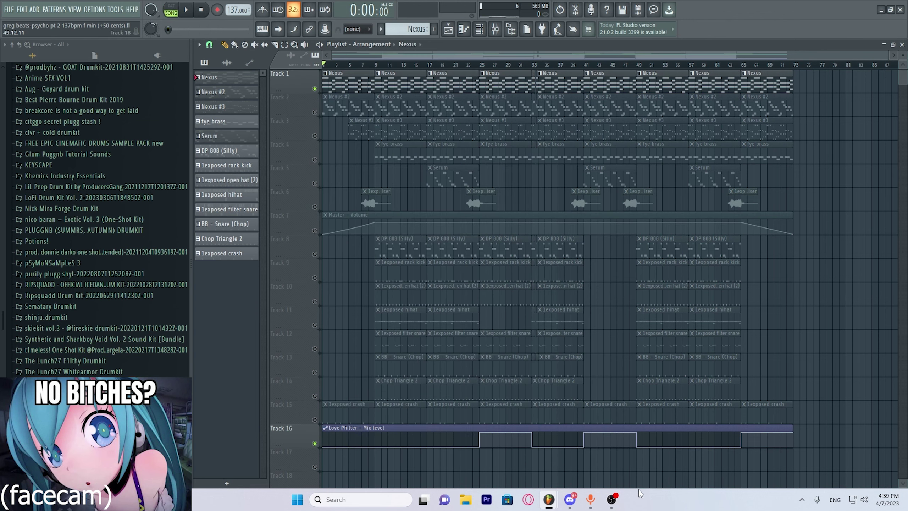
left_click(611, 499)
left_click(873, 229)
key("space")
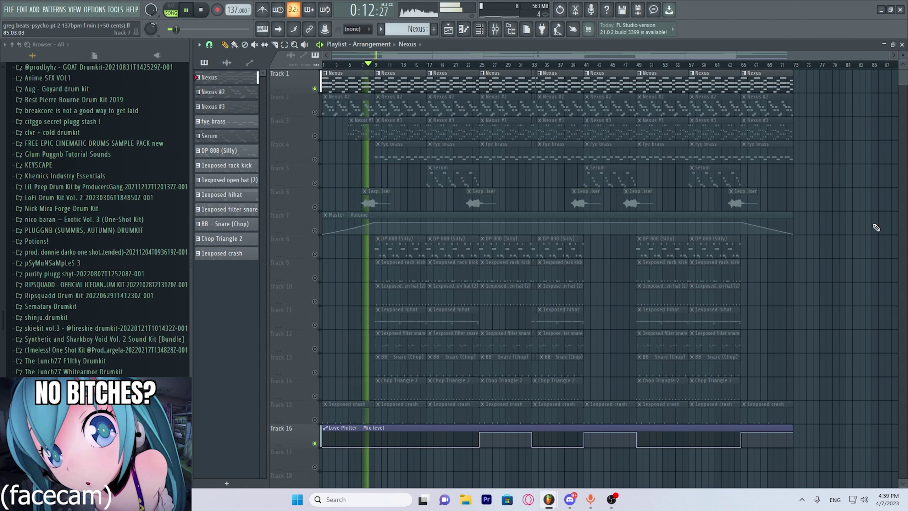
key("space")
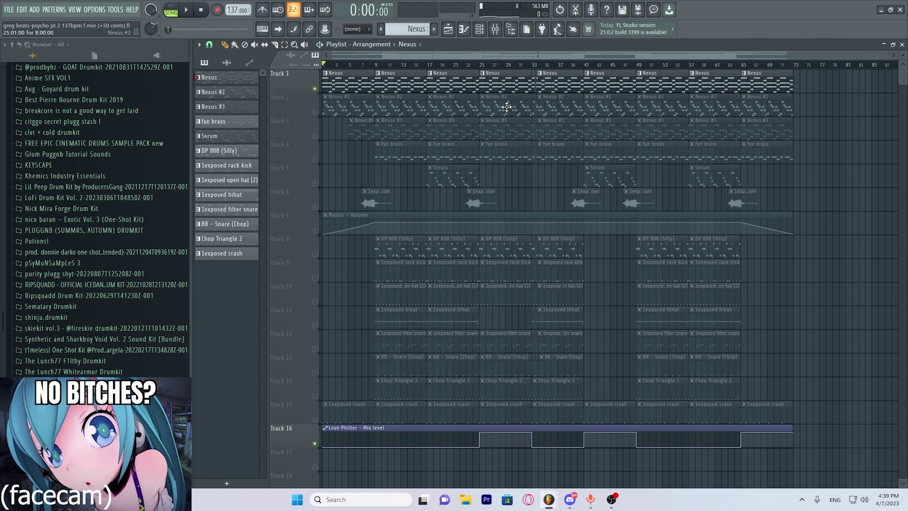
Check the Fruity Reeverb 2 effect on the Nexus mixer insert
left_click(495, 29)
left_click(834, 77)
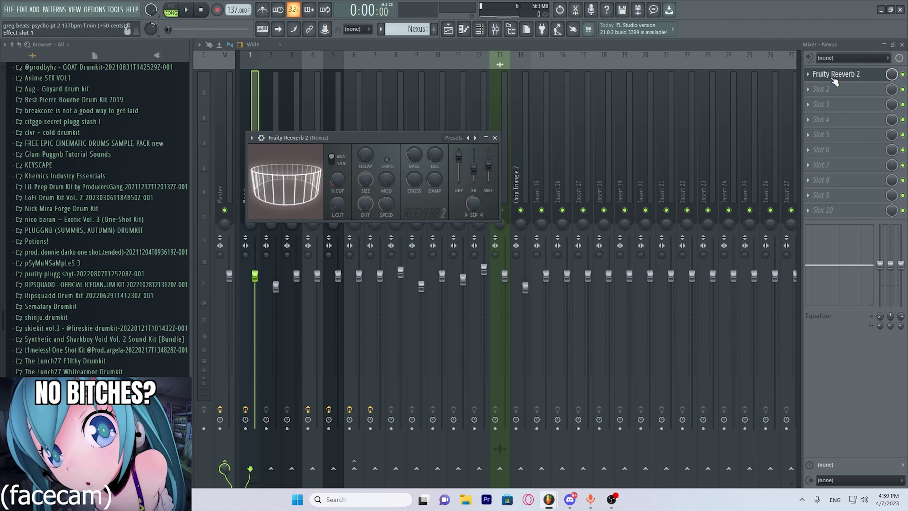
left_click(834, 77)
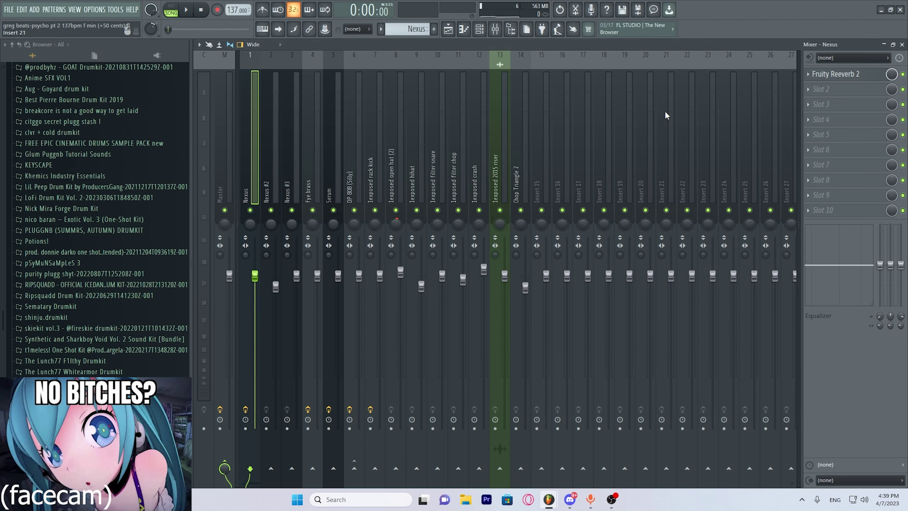
Solo Track 2 (Nexus #2) and open its Nexus plugin, checking presets and modulation
left_click(902, 44)
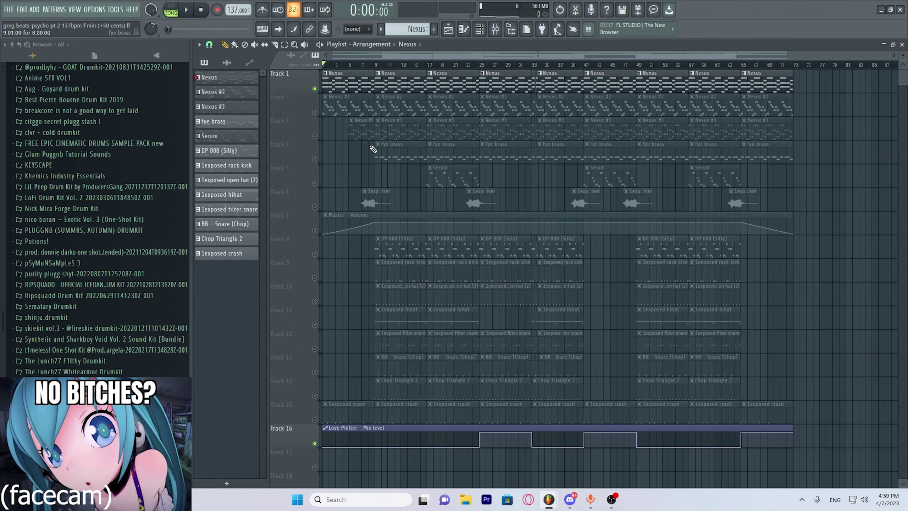
left_click(327, 107)
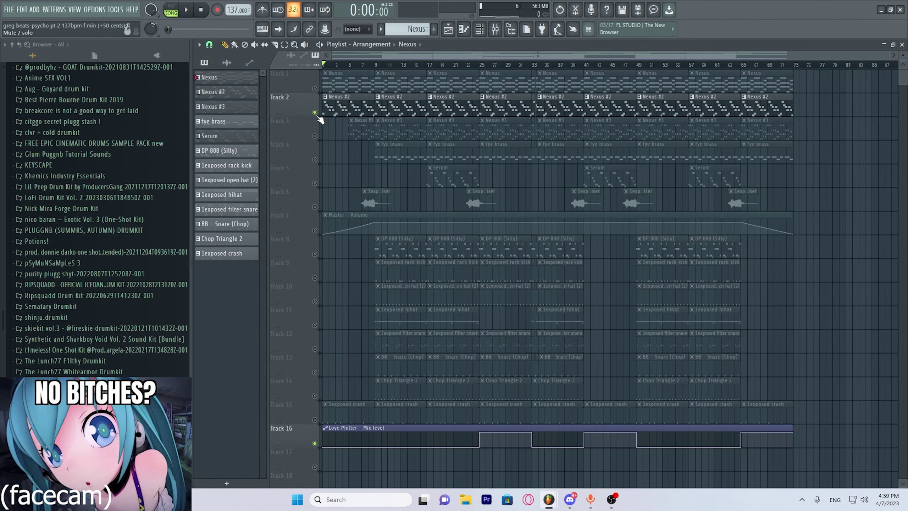
double_click(334, 108)
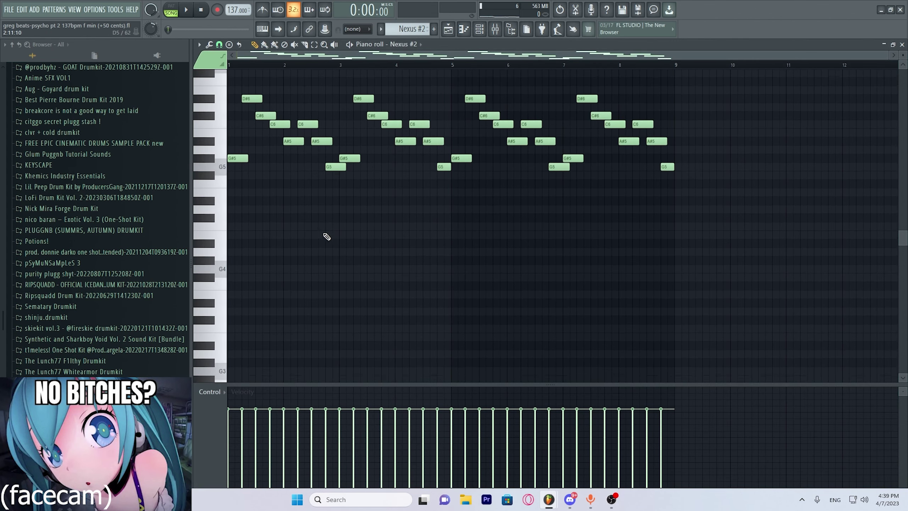
key("F6")
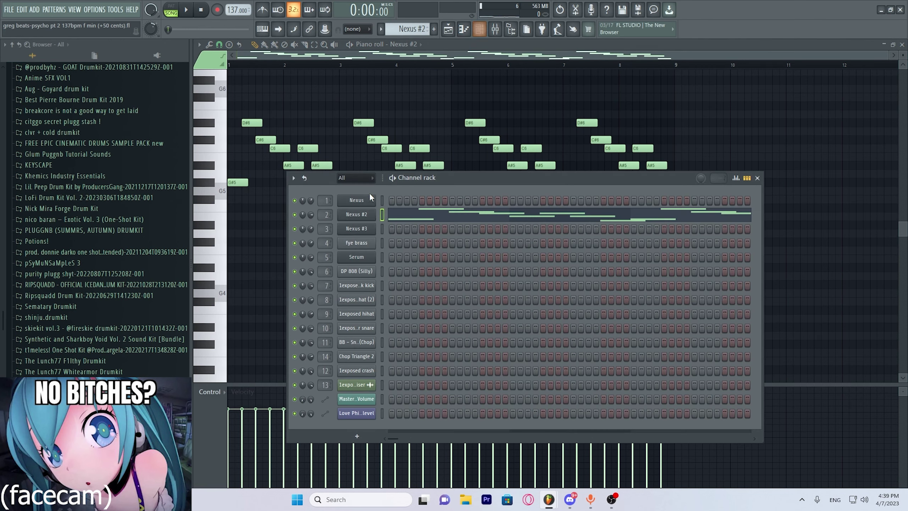
left_click_drag(339, 129, 399, 113)
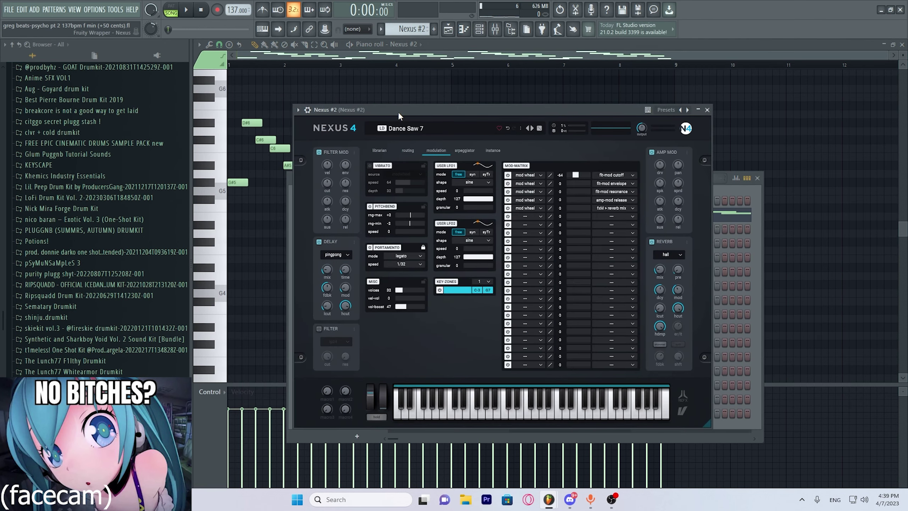
left_click(380, 150)
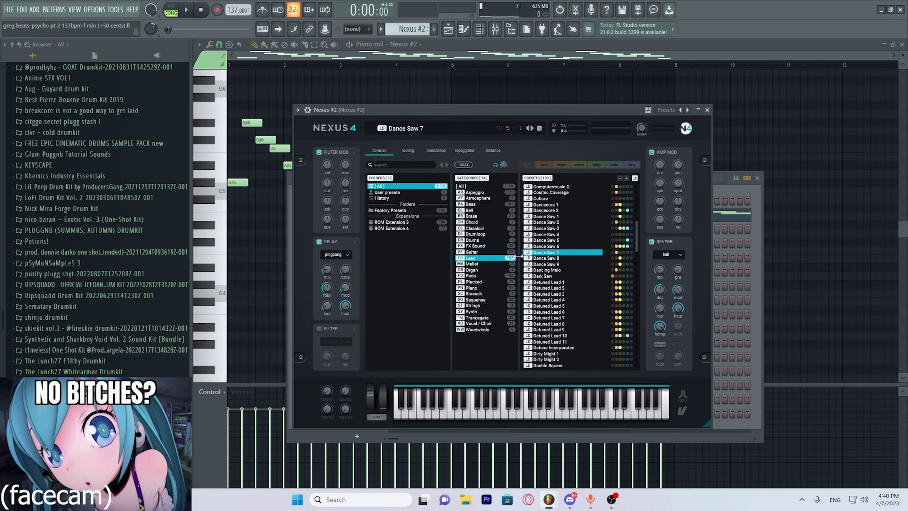
left_click(437, 151)
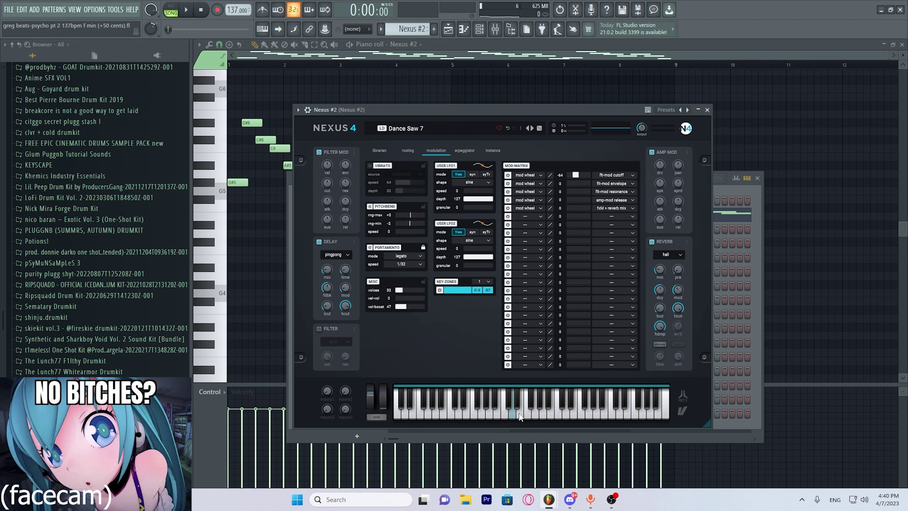
Preview the Dance Saw 7 sound on several notes, then return to the playlist
left_click(487, 397)
left_click(489, 417)
left_click(481, 416)
left_click(482, 415)
left_click(706, 110)
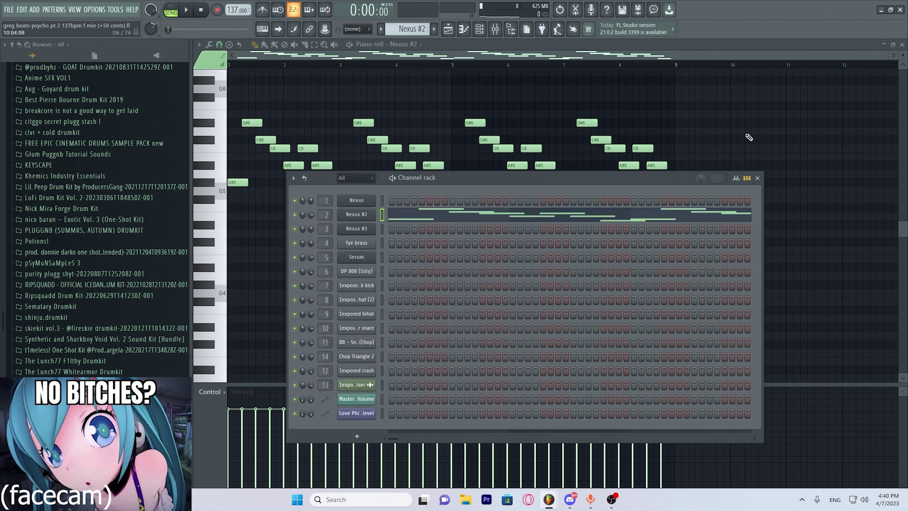
key("F6")
scroll(527, 217, "down", 3)
key("F5")
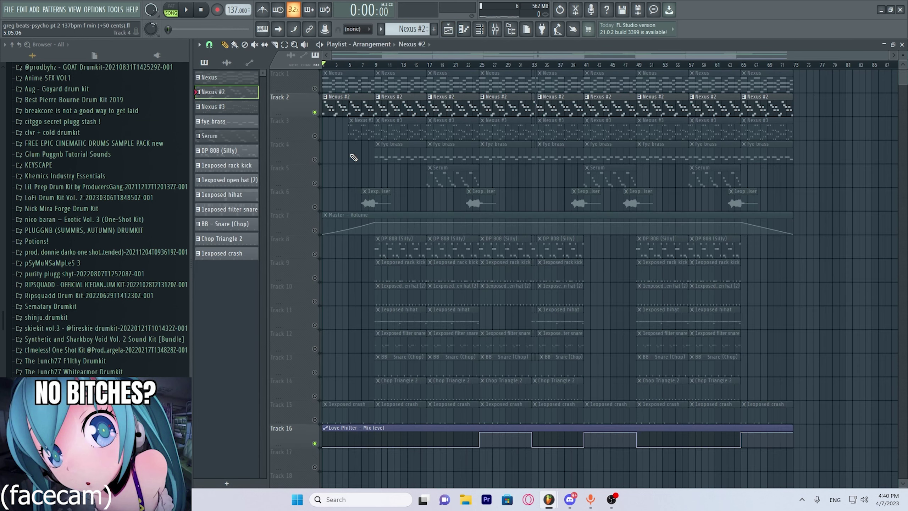
Play the arrangement with Nexus #2 soloed and check its effect-free mixer insert
key("space")
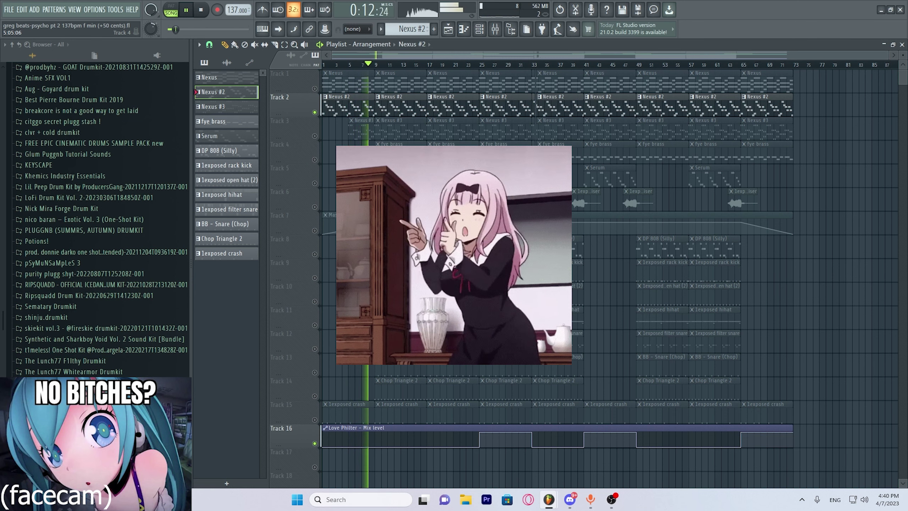
key("space")
left_click(496, 29)
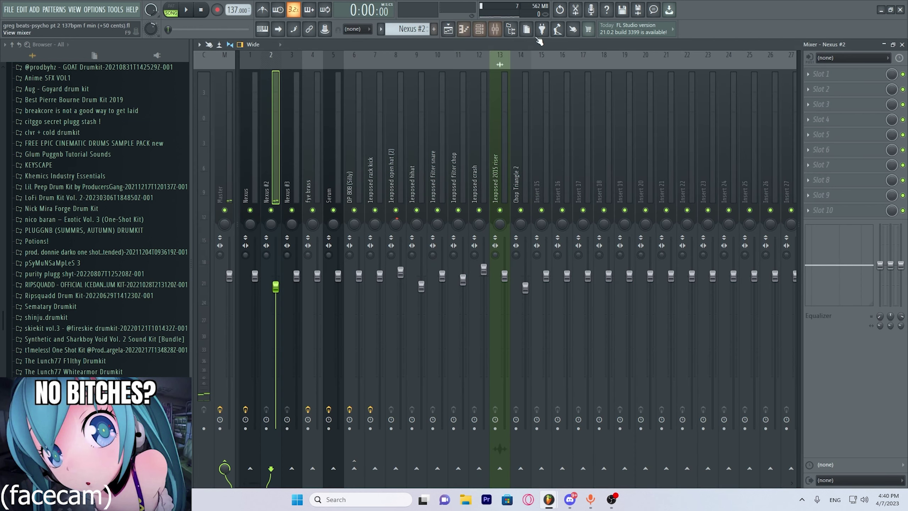
left_click(495, 29)
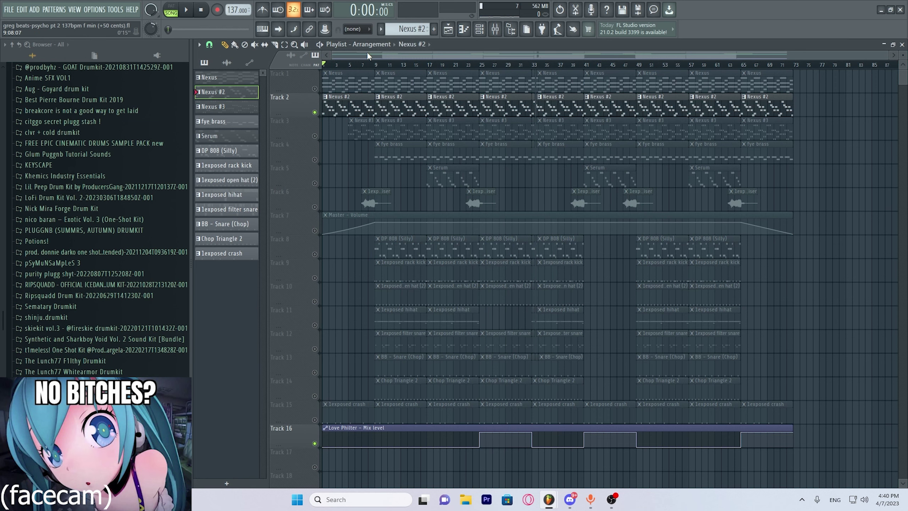
scroll(365, 53, "up", 3)
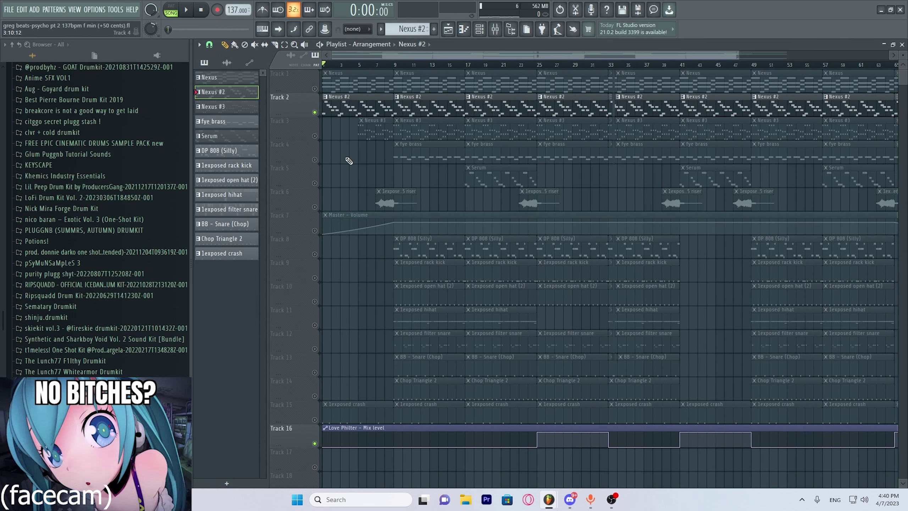
Solo Track 3 (Nexus #3) and inspect the Nexus #3 synth settings
right_click(315, 136)
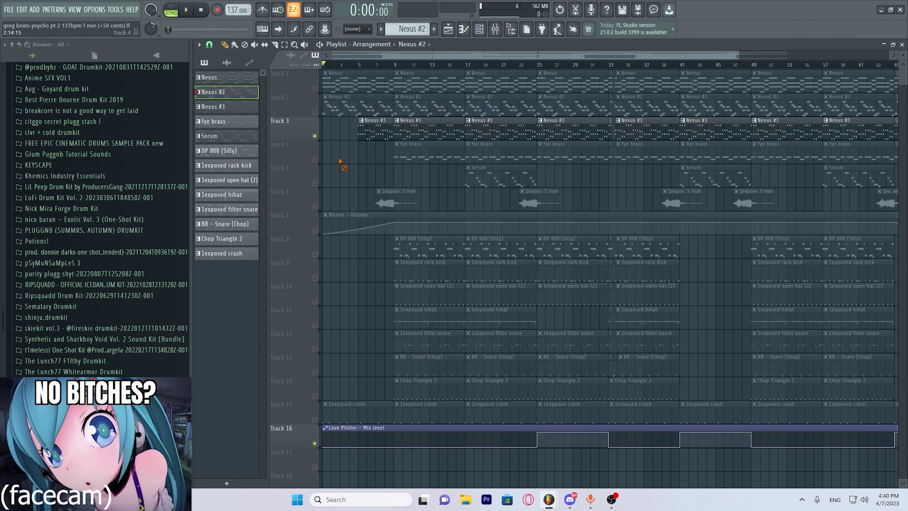
left_click(414, 129)
scroll(378, 67, "down", 3)
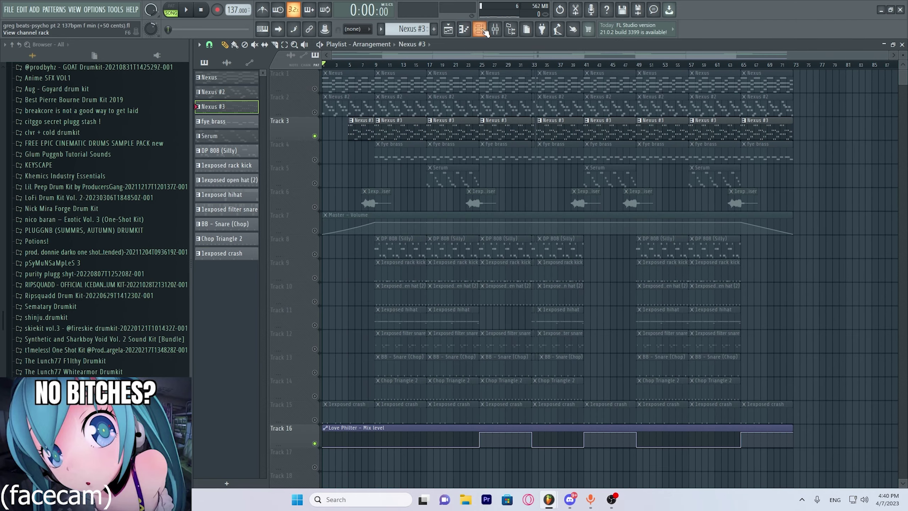
key("F6")
left_click(358, 228)
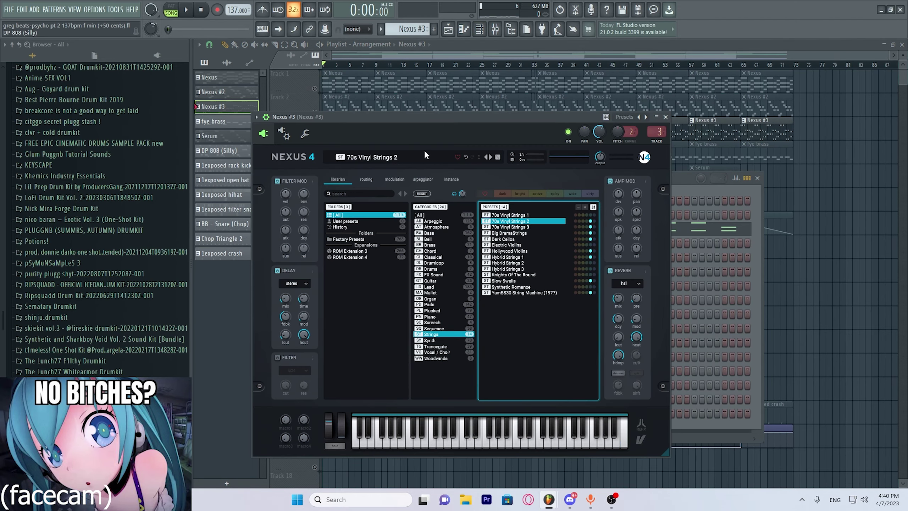
left_click(300, 97)
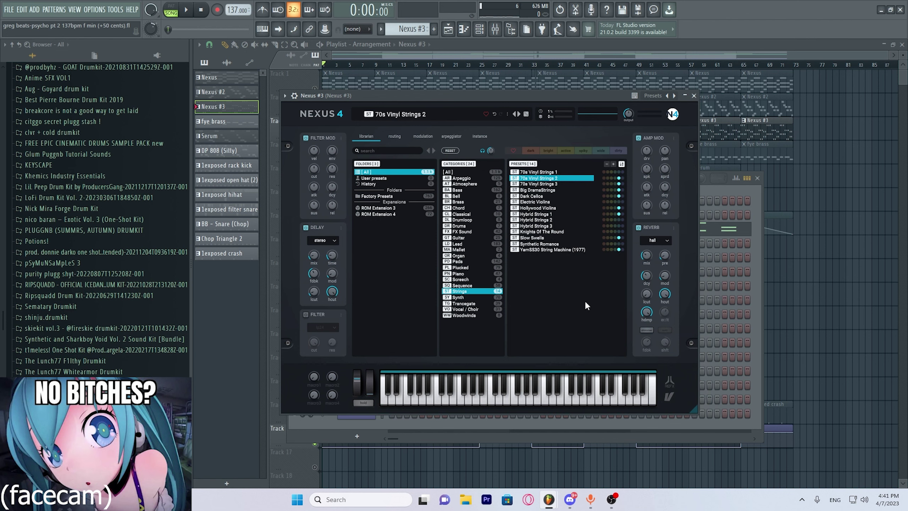
left_click_drag(563, 105, 675, 95)
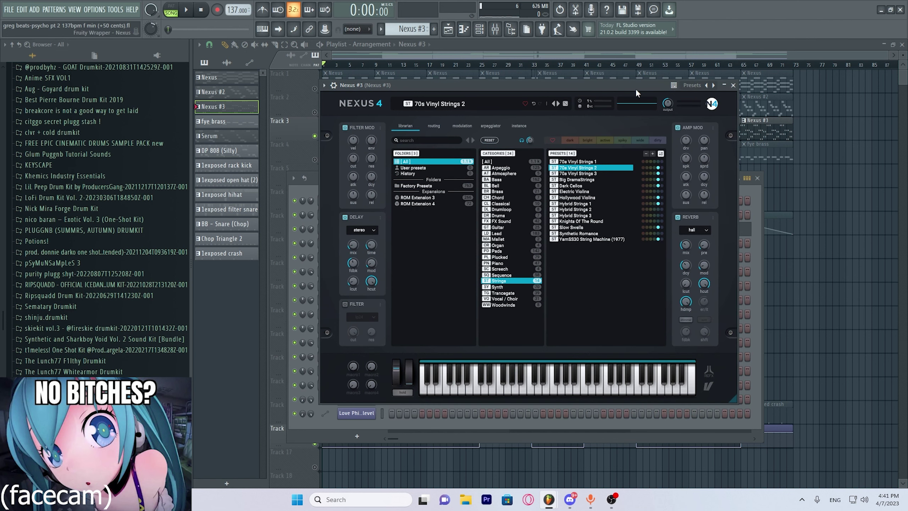
left_click(733, 85)
Set the song position to bar 9 and play the song from there
key("F7")
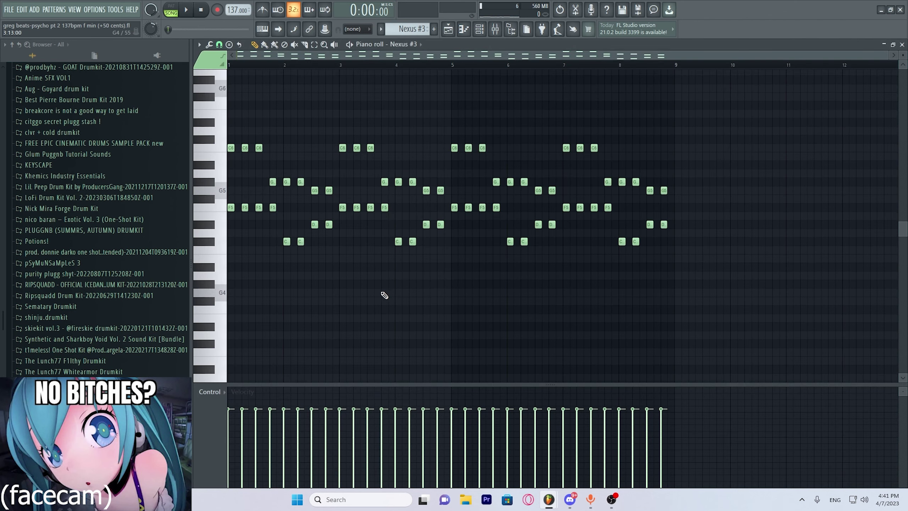
key("F5")
left_click(375, 64)
scroll(377, 65, "up", 2)
scroll(378, 65, "up", 1)
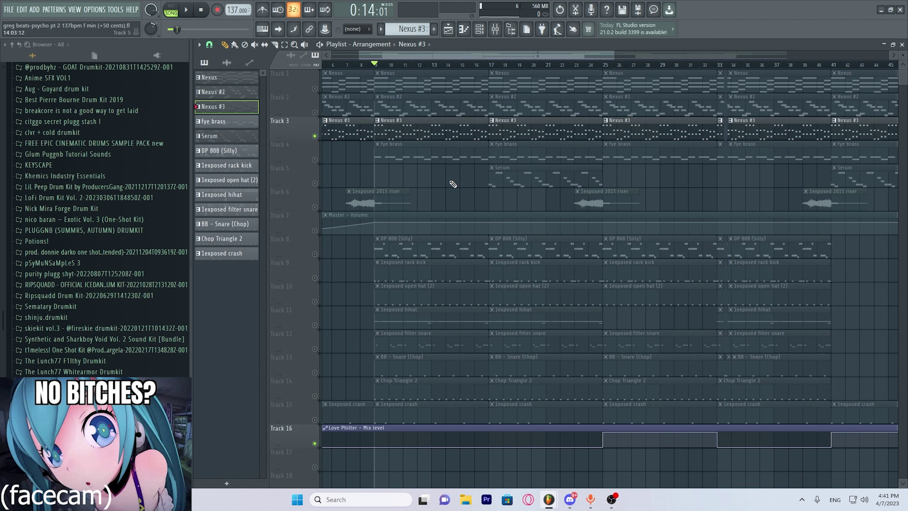
key("space")
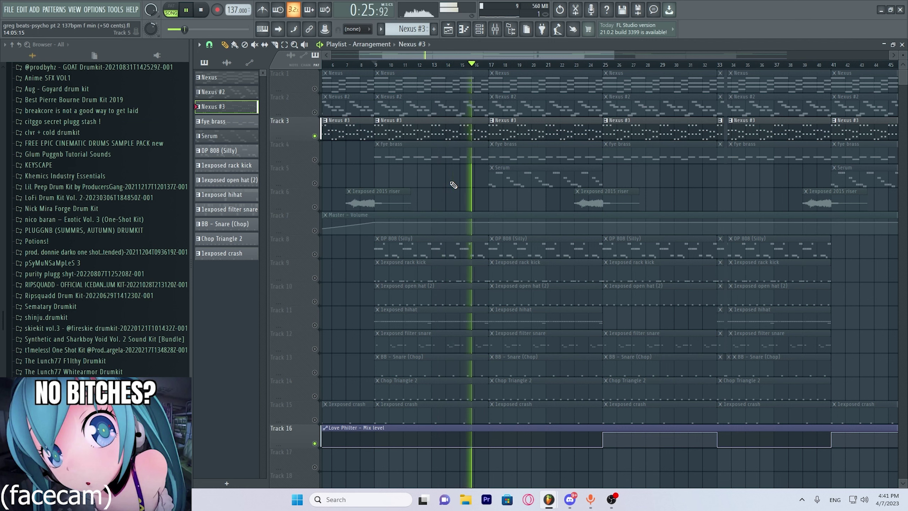
key("space")
Select the fye brass channel in the Channel rack as the current pattern
left_click(479, 29)
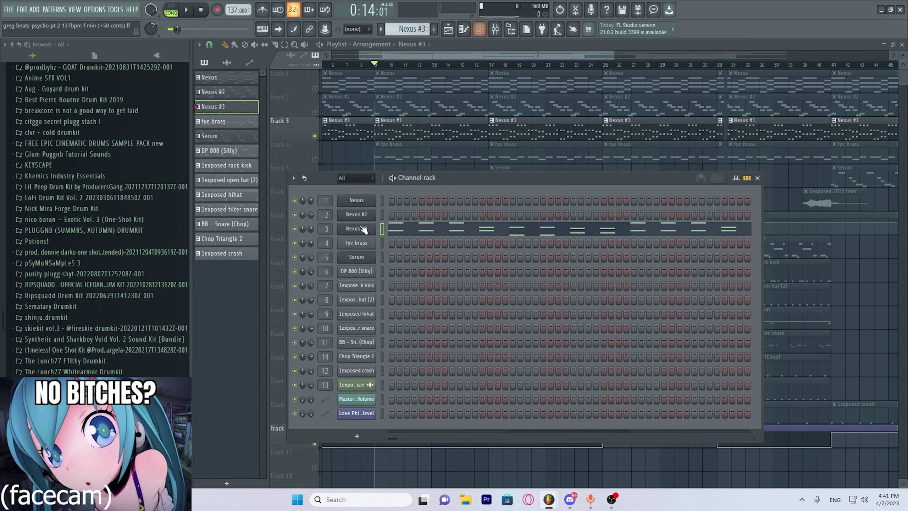
key("F6")
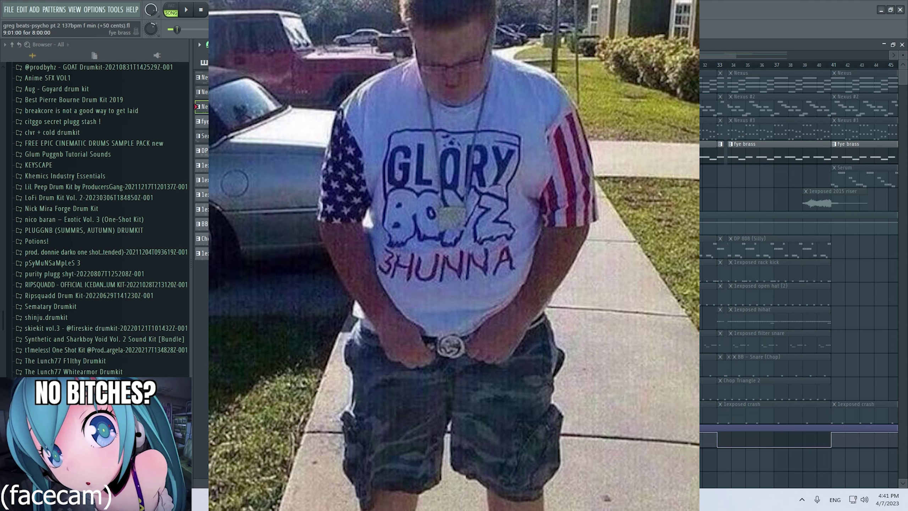
key("F6")
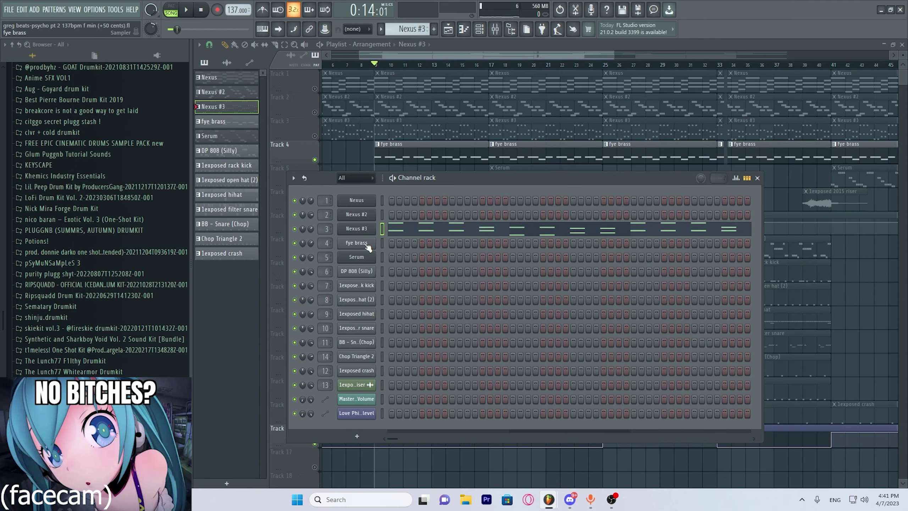
left_click(368, 247)
left_click(522, 154)
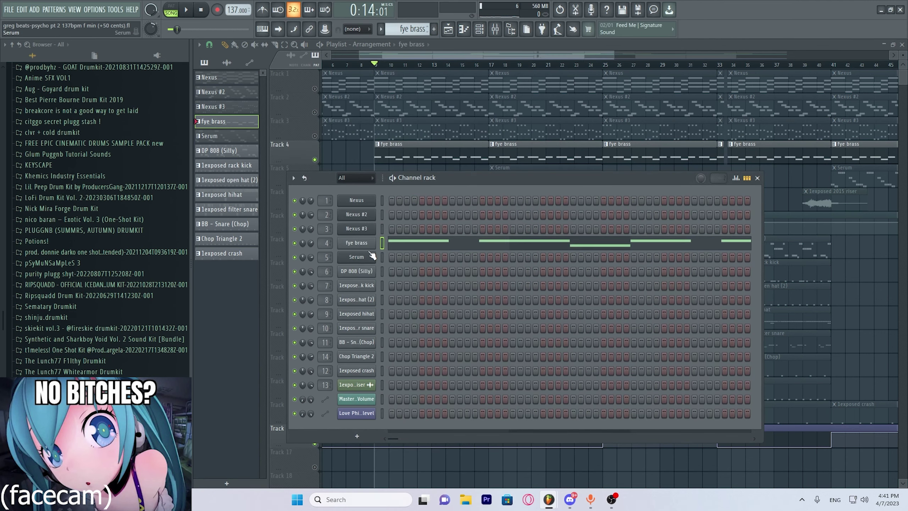
Open the fye brass piano roll and browse to Young Chop & Chopsquad DJ > Hits
left_click(397, 245)
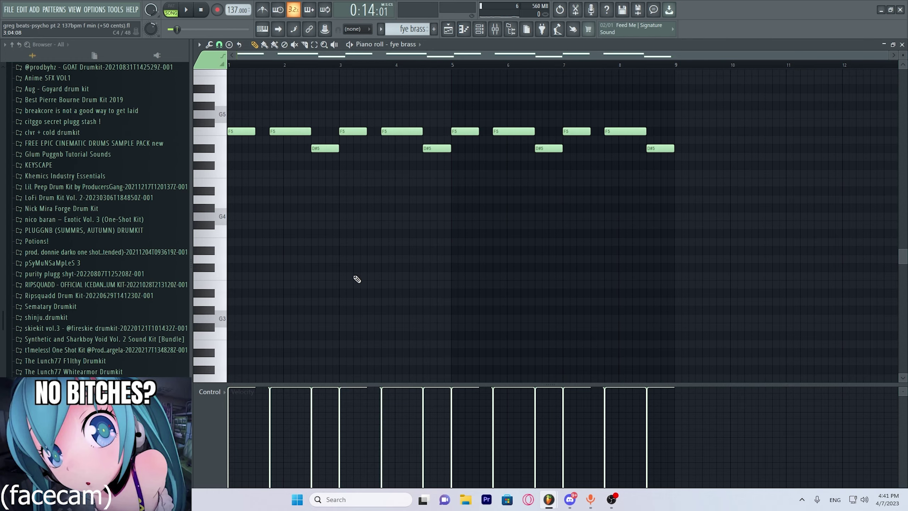
scroll(359, 280, "up", 1)
scroll(179, 237, "down", 2)
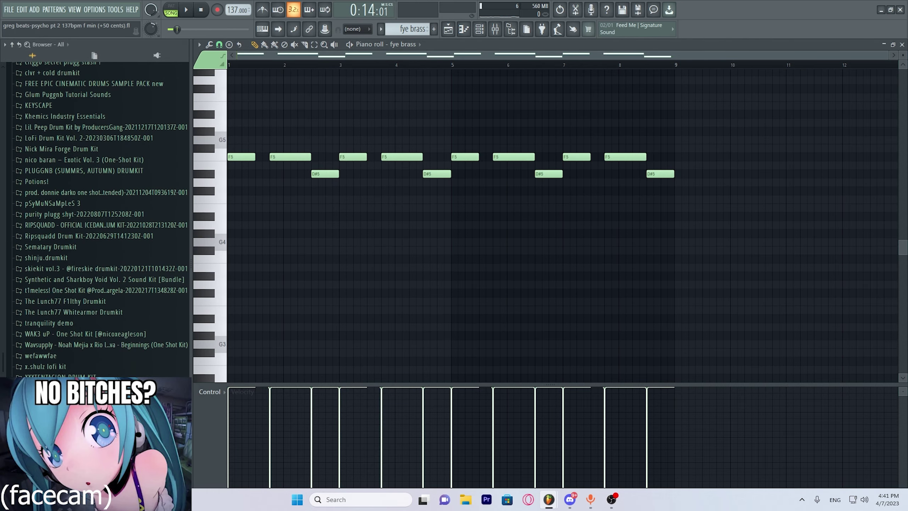
scroll(89, 251, "down", 4)
left_click(65, 282)
scroll(90, 230, "down", 2)
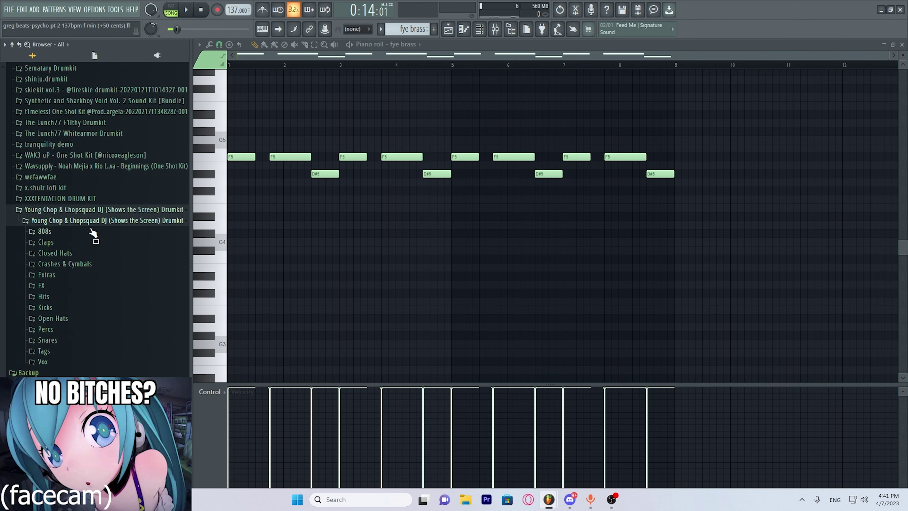
left_click(90, 209)
scroll(72, 286, "up", 3)
left_click(67, 322)
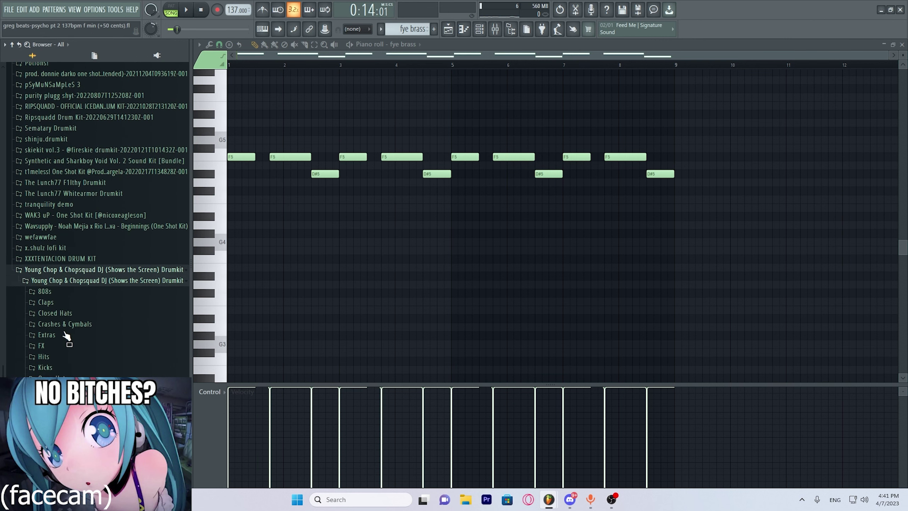
left_click(52, 355)
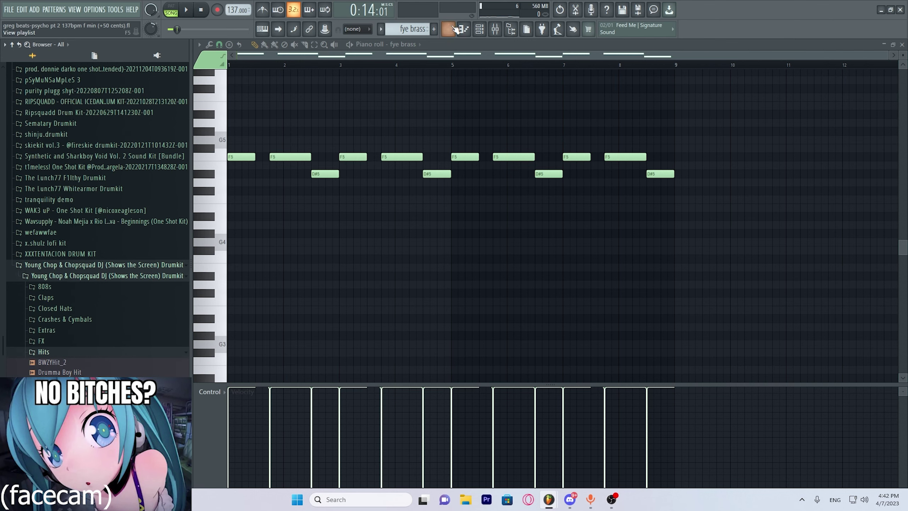
Play the fye brass pattern's F5 and D#5 notes once
left_click(448, 29)
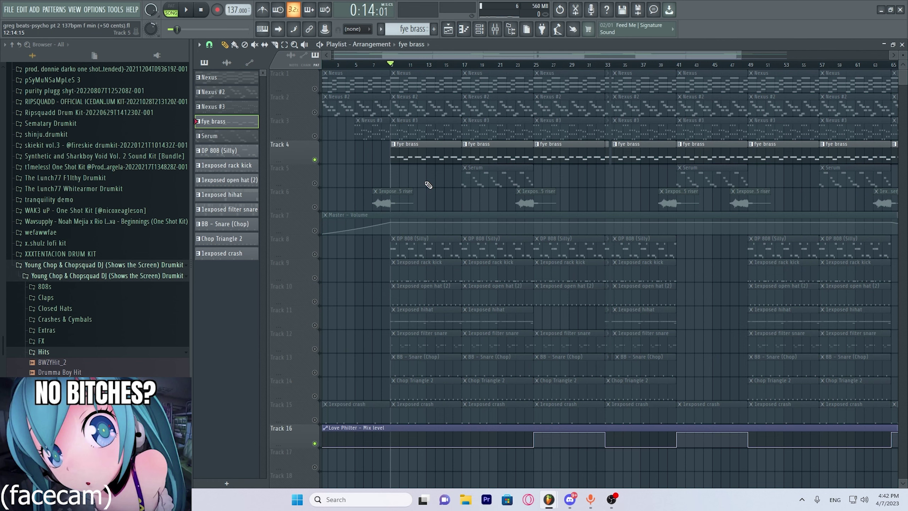
left_click(464, 29)
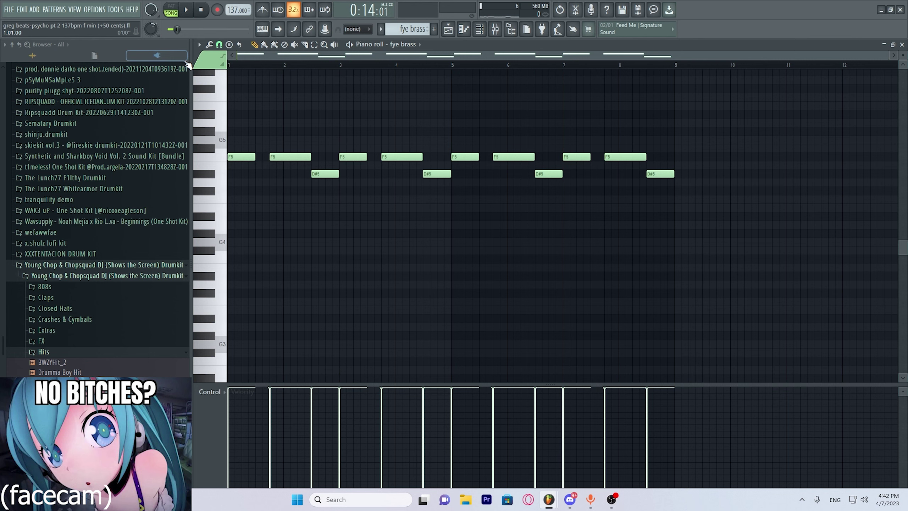
key("space")
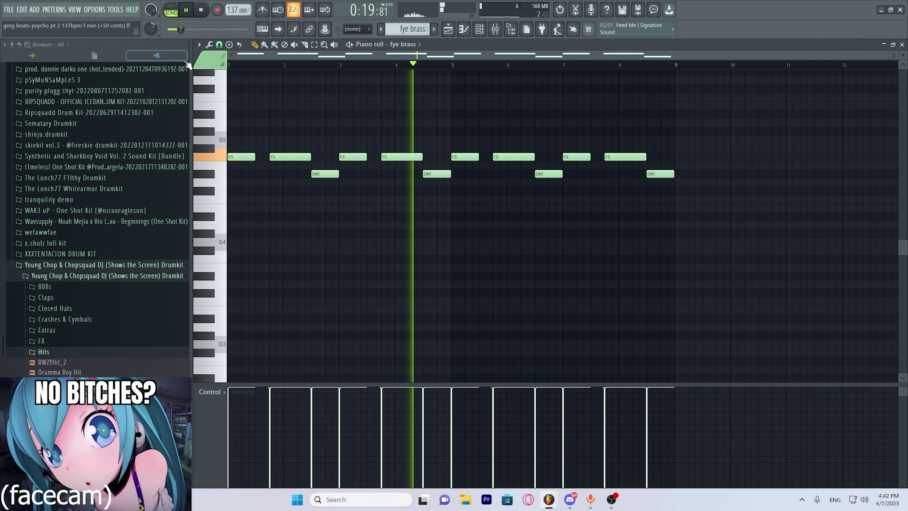
key("space")
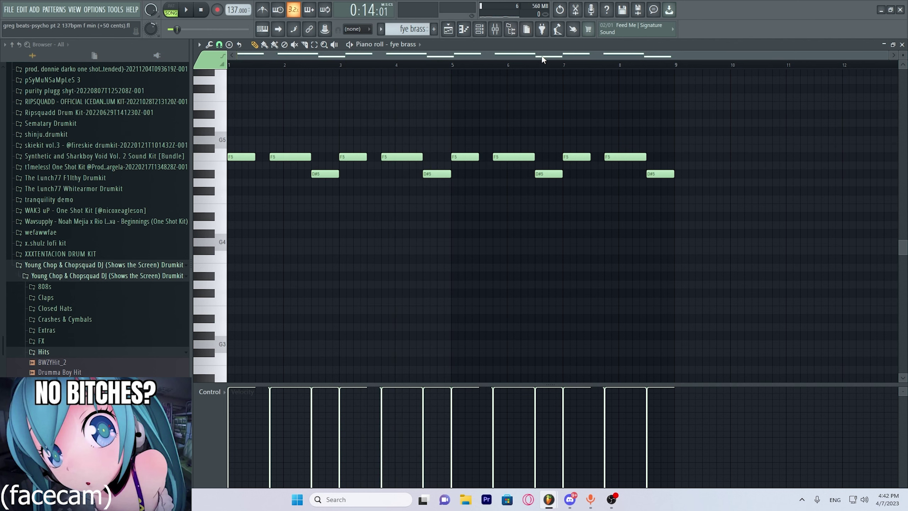
Inspect Fruity parametric EQ 2 on the fye brass mixer insert, then return to the playlist
left_click(495, 36)
left_click(844, 79)
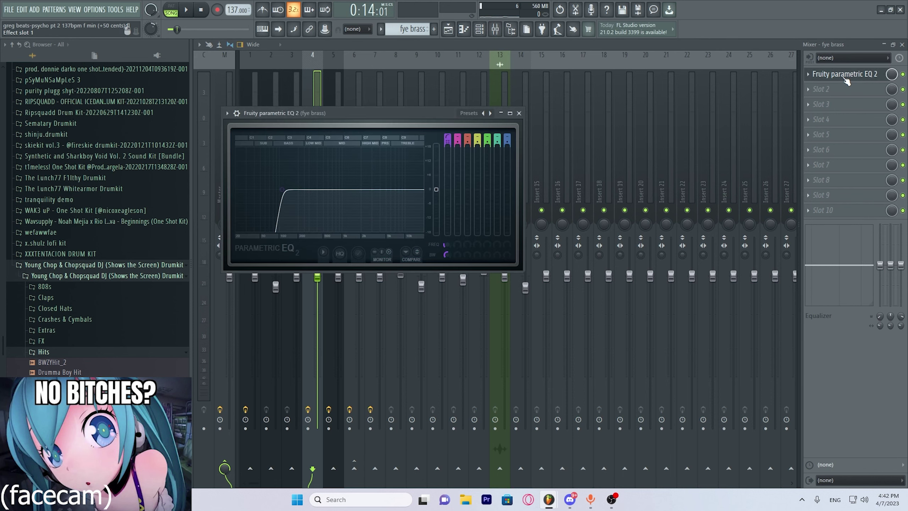
left_click(519, 113)
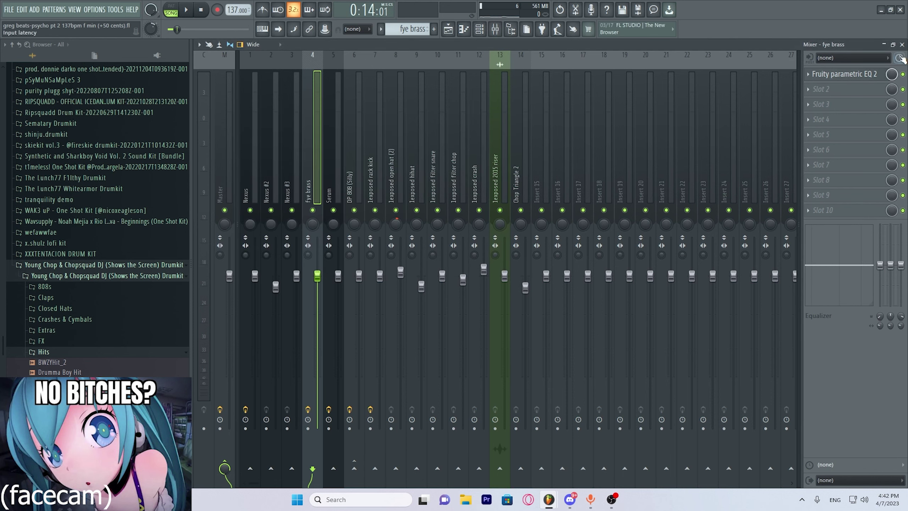
left_click(902, 44)
key("F5")
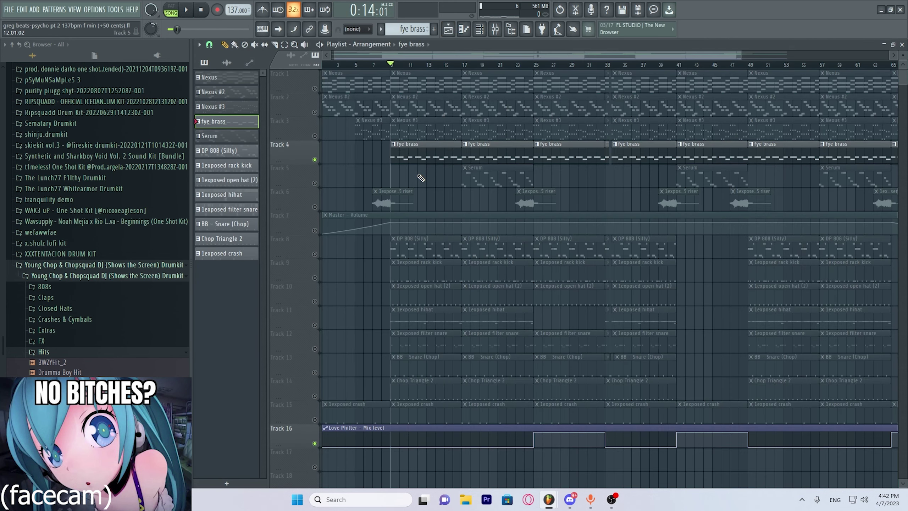
Open the Serum clip's notes on Track 5 and bring up the Serum synth window
double_click(508, 178)
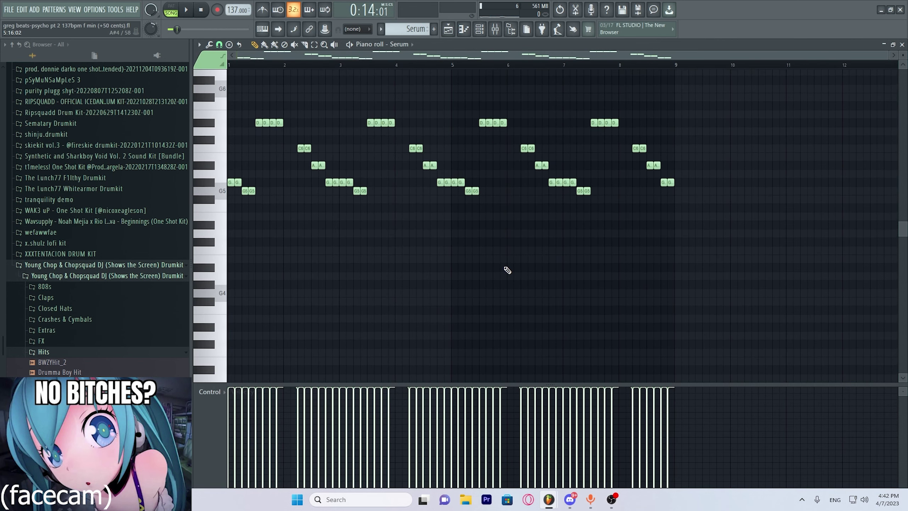
scroll(507, 270, "up", 1)
left_click(479, 28)
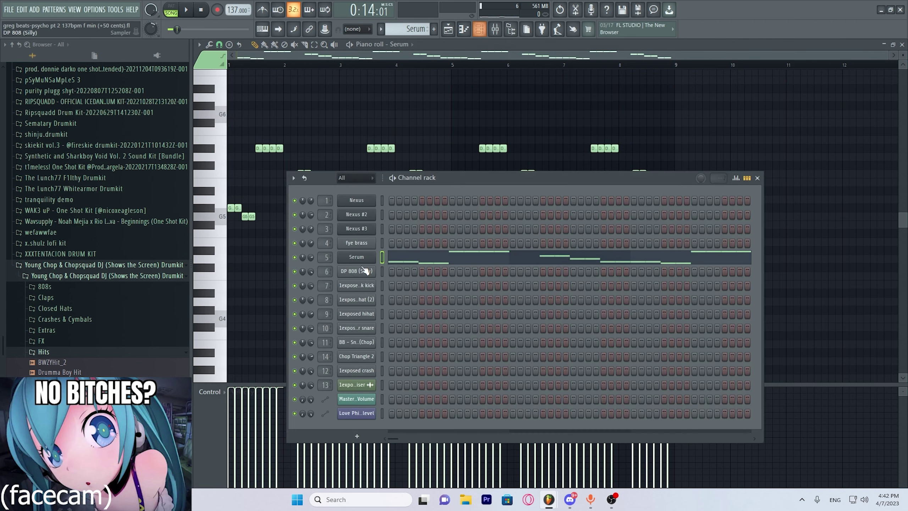
left_click(356, 266)
left_click_drag(492, 82, 533, 87)
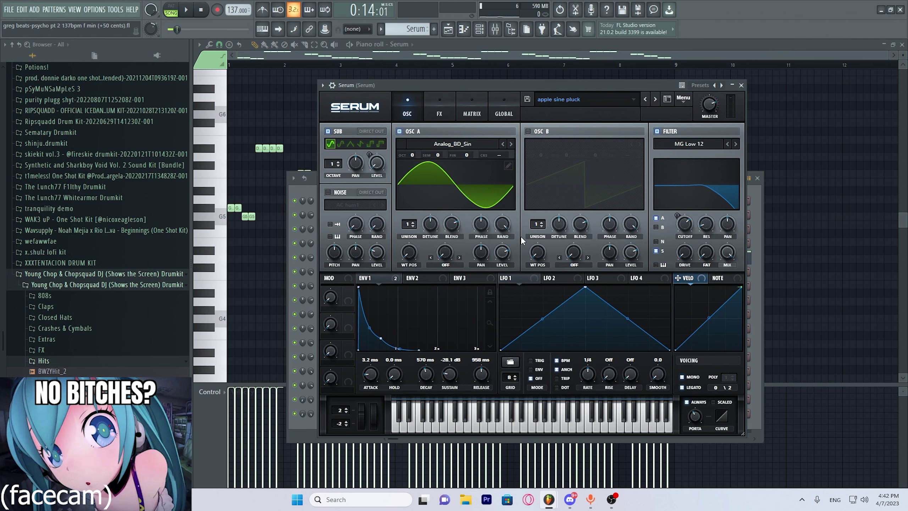
Inspect Serum's effects page, return to the OSC page, then close the plugin
left_click(451, 115)
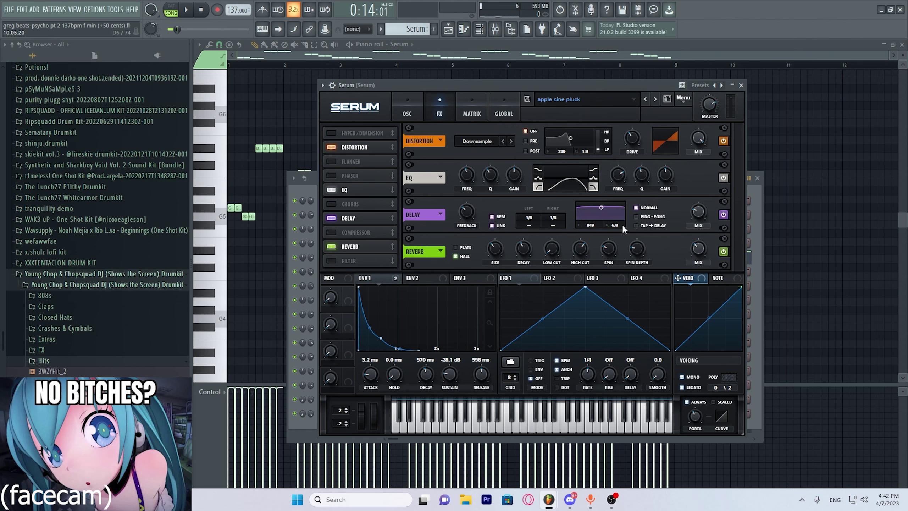
left_click(406, 113)
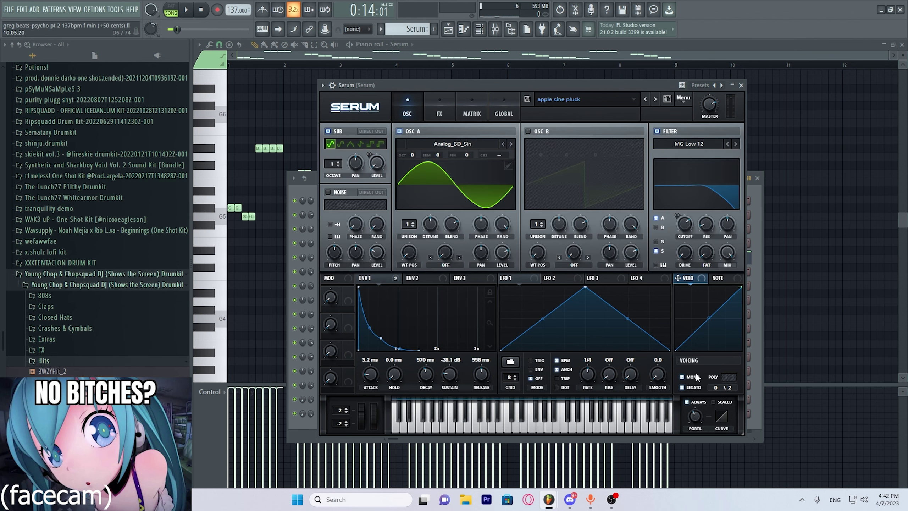
left_click(740, 86)
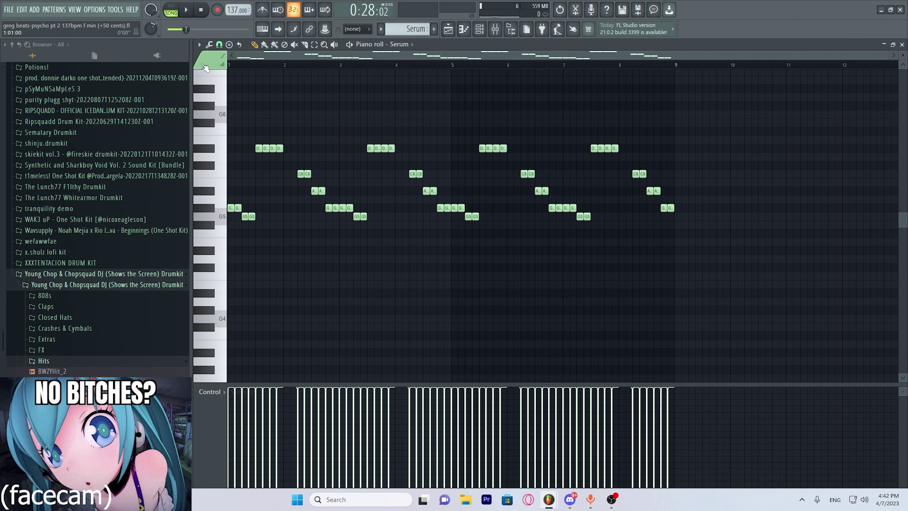
Play the Serum melody briefly, stop it, and switch to the playlist
key("space")
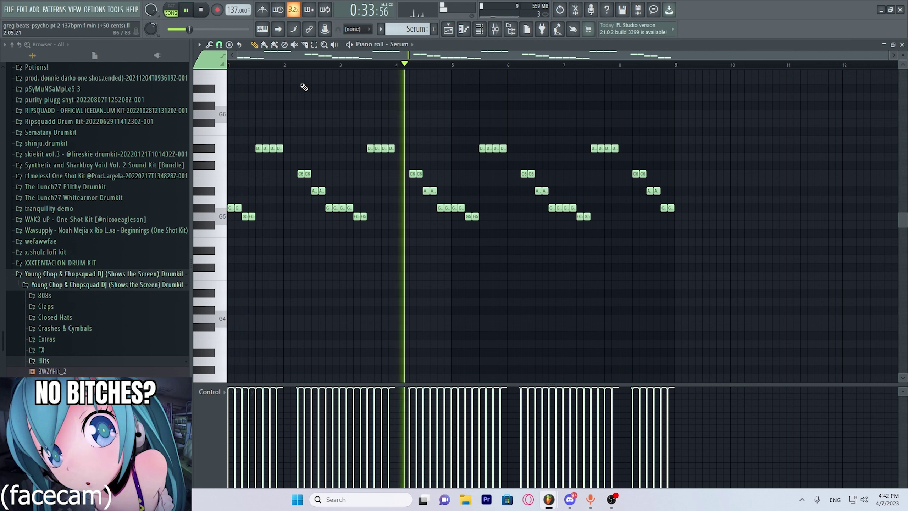
key("space")
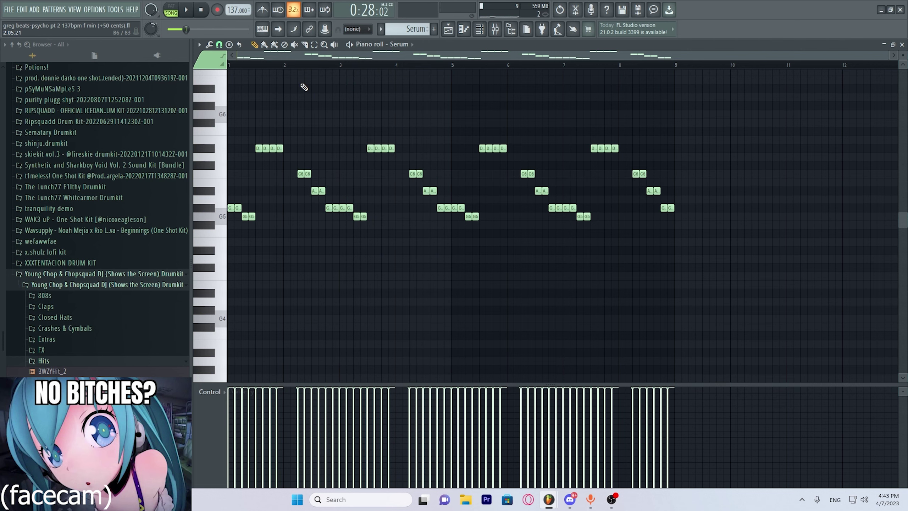
key("F5")
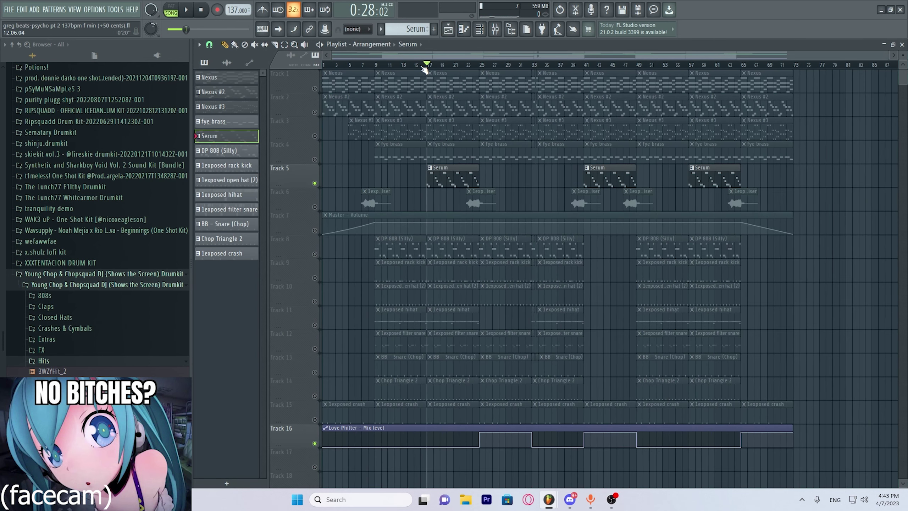
Check the Fruity parametric EQ 2 on the Serum and fye brass mixer inserts, then return to the playlist
left_click(495, 32)
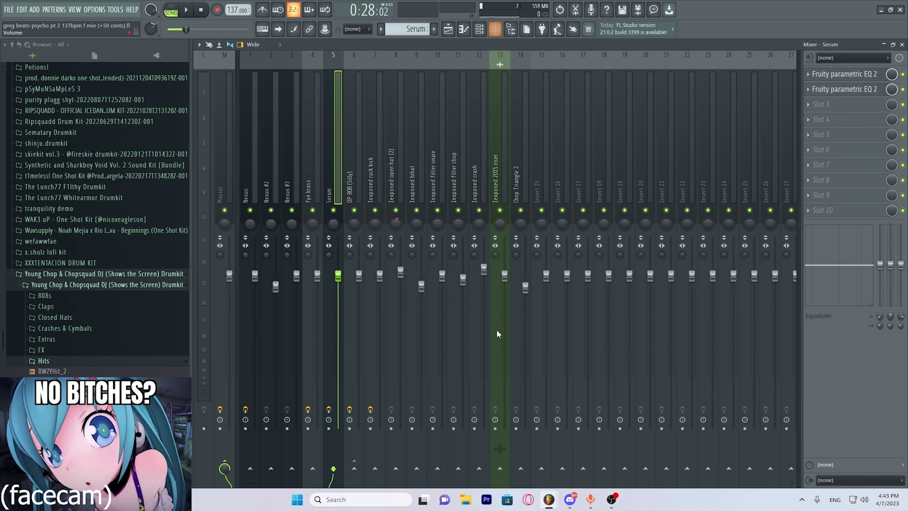
left_click(852, 91)
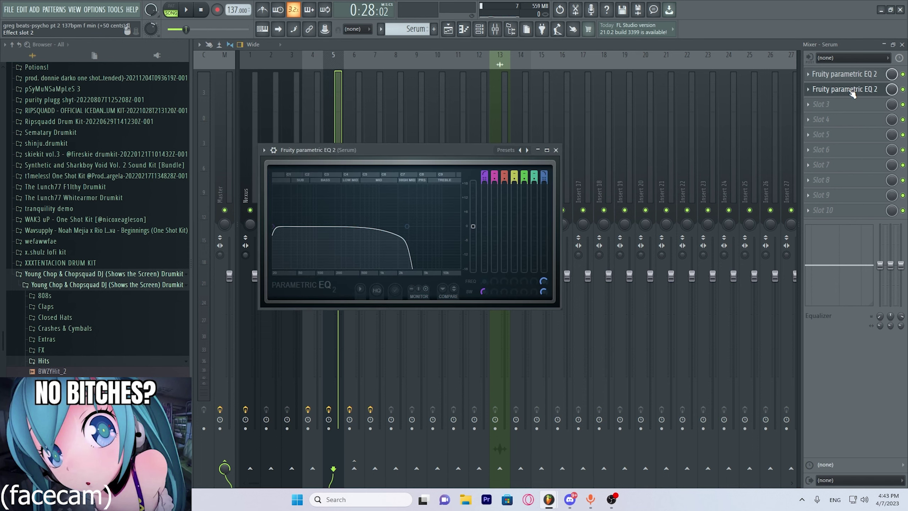
left_click(547, 150)
left_click(547, 153)
left_click(557, 150)
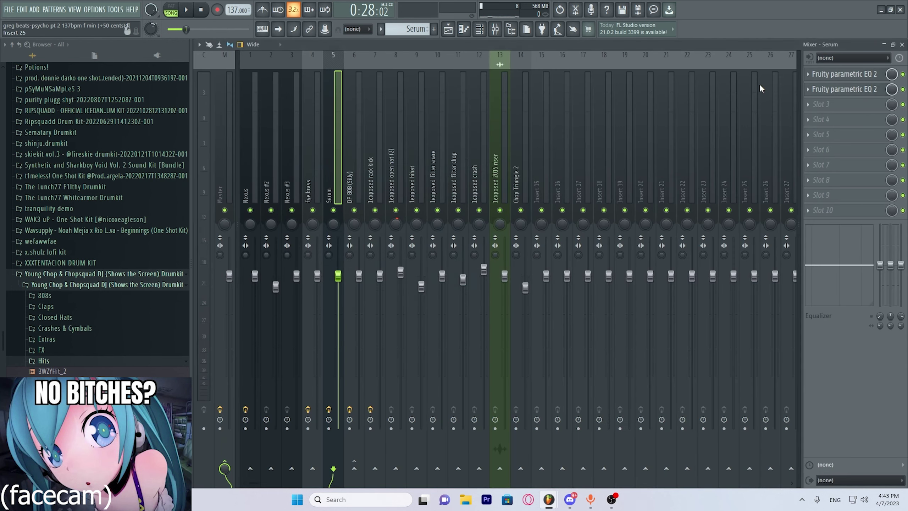
left_click(843, 74)
left_click(545, 135)
left_click(310, 171)
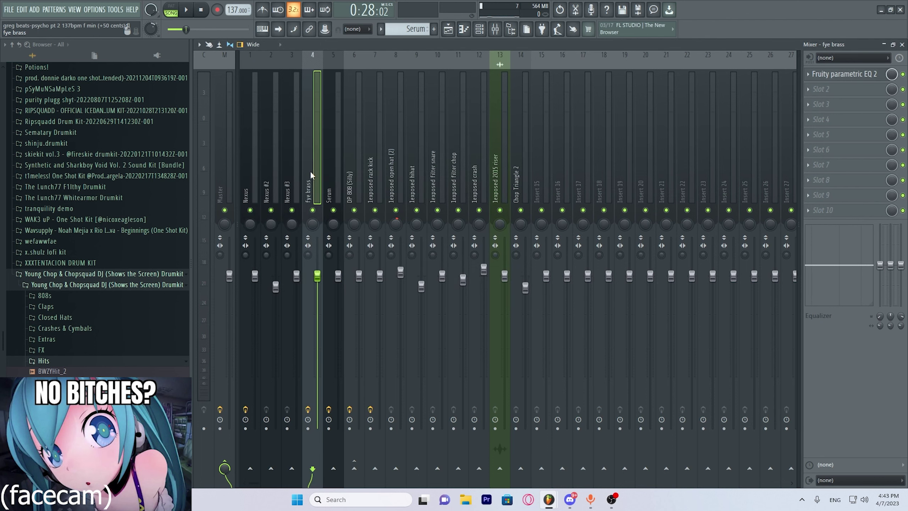
left_click(329, 168)
left_click(448, 29)
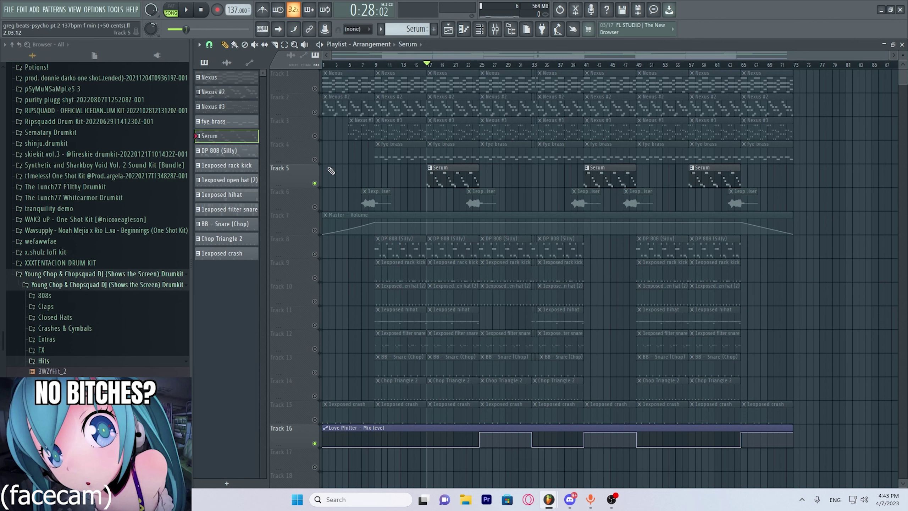
Unmute tracks 1–4 (Nexus, Nexus #2, Nexus #3, fye brass) and play the arrangement from bar 17 to 25
left_click(314, 160)
left_click(315, 136)
left_click(315, 112)
left_click(314, 88)
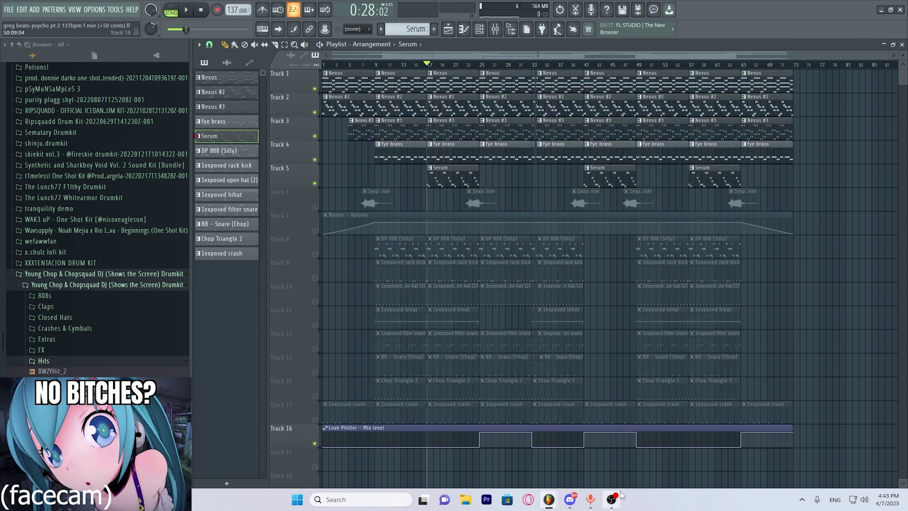
left_click(611, 499)
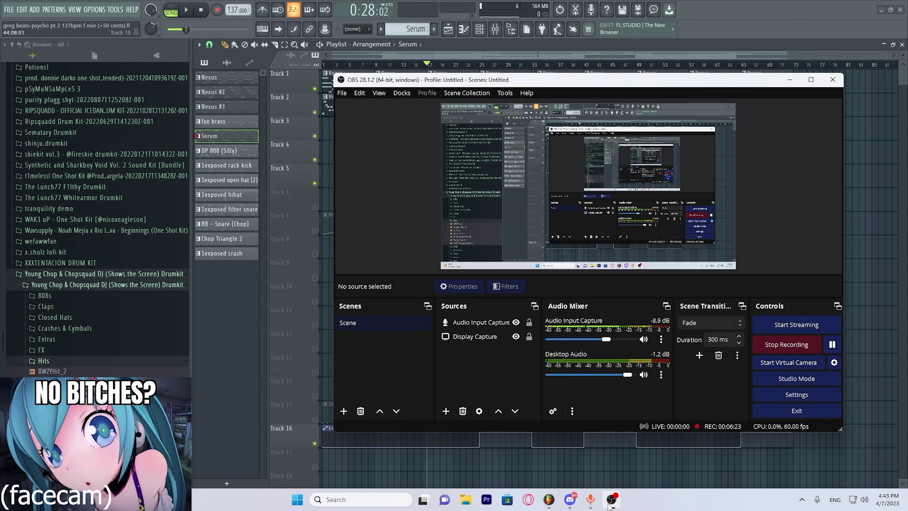
left_click(610, 501)
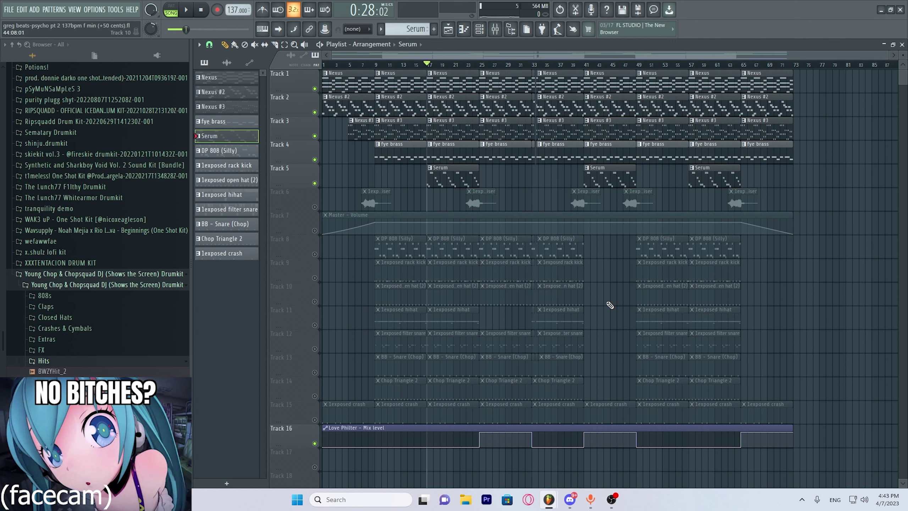
key("space")
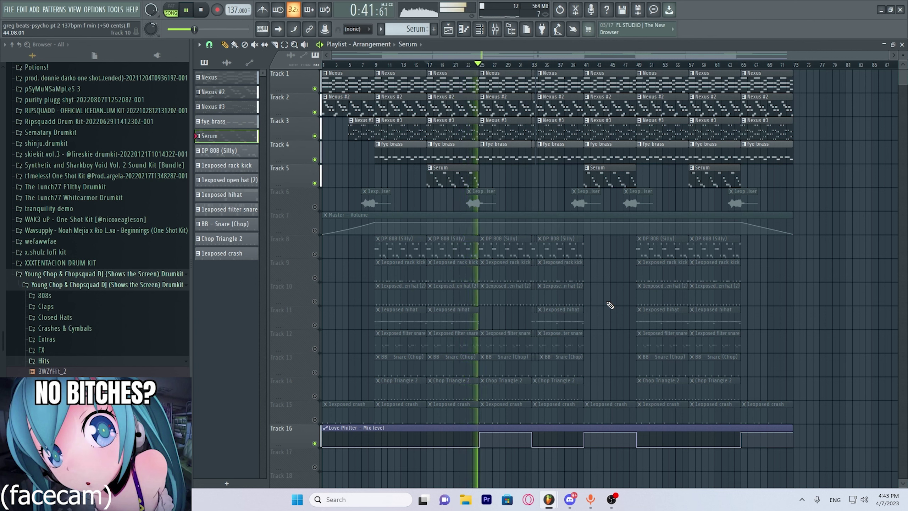
key("space")
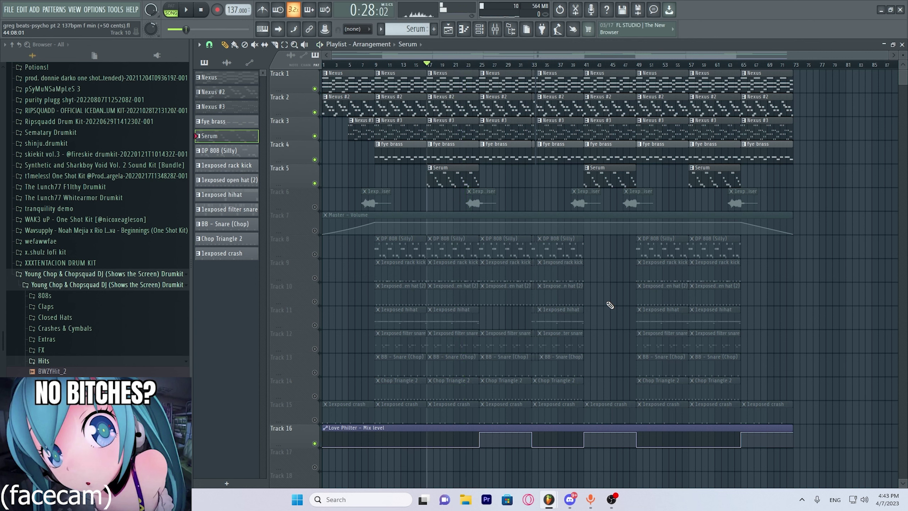
Solo Track 6's 1exposed 2015 riser and briefly view its channel settings
scroll(433, 68, "up", 3)
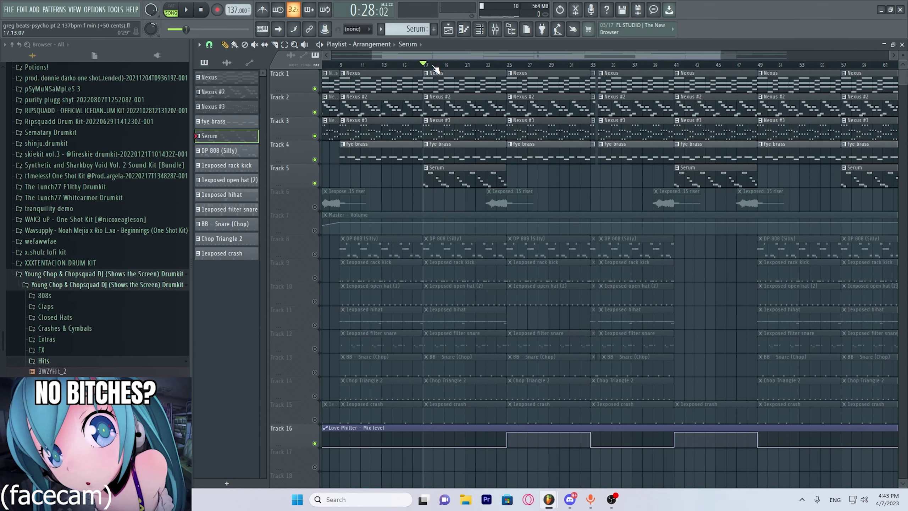
right_click(315, 207)
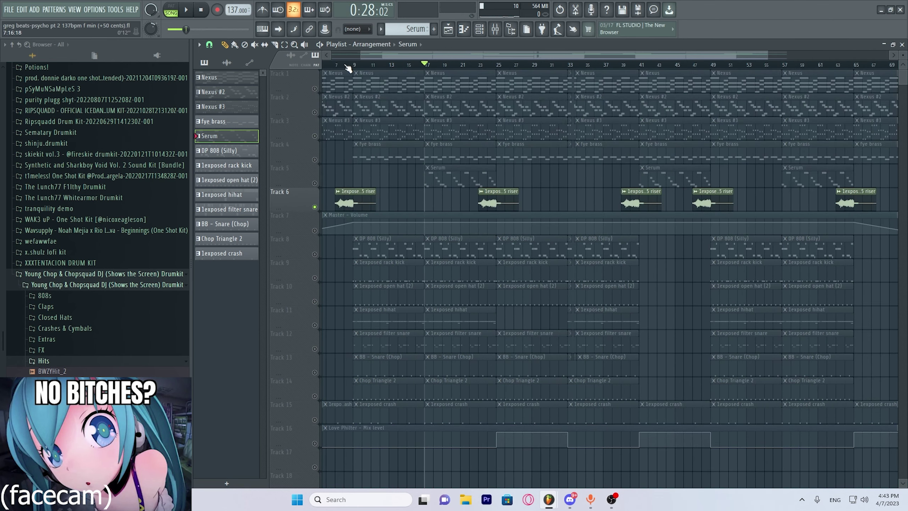
scroll(348, 69, "up", 3)
scroll(383, 53, "left", 3)
double_click(465, 200)
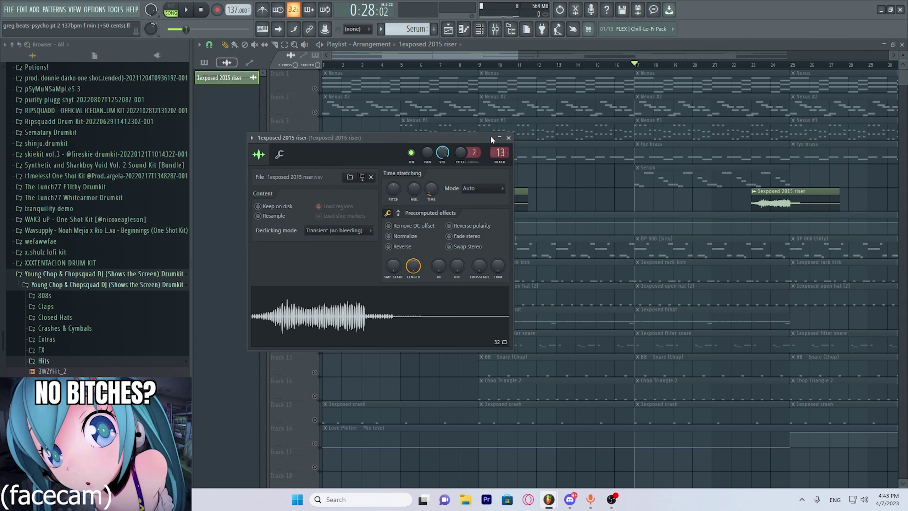
left_click(509, 138)
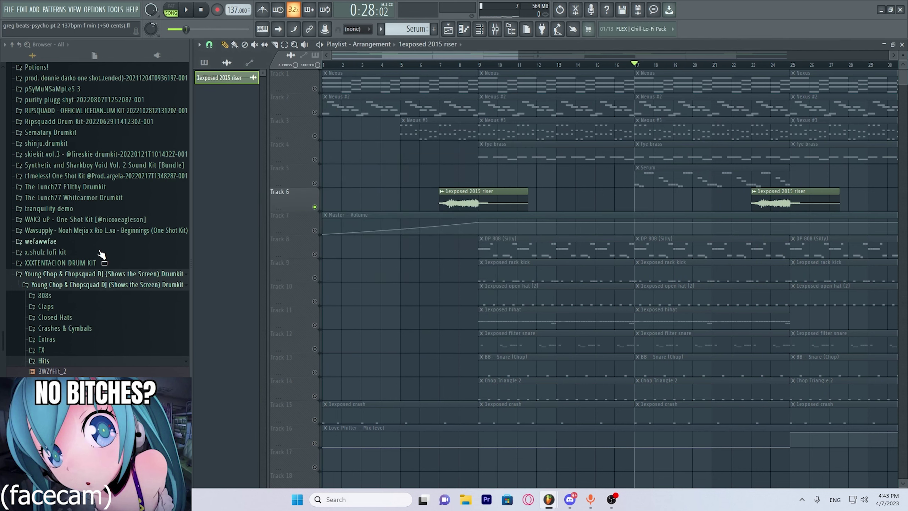
Expand the 1exposed essentials kit folders in the browser to list the samples
scroll(84, 233, "up", 20)
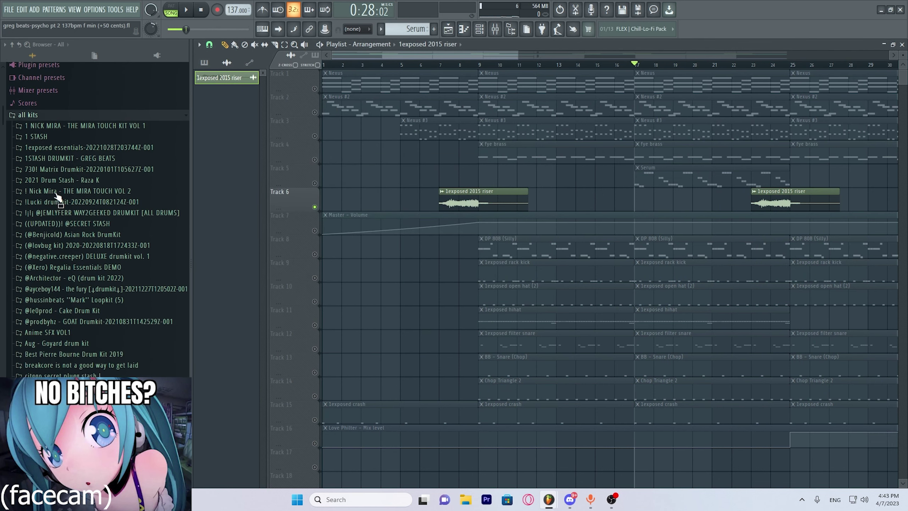
left_click(60, 138)
left_click(61, 141)
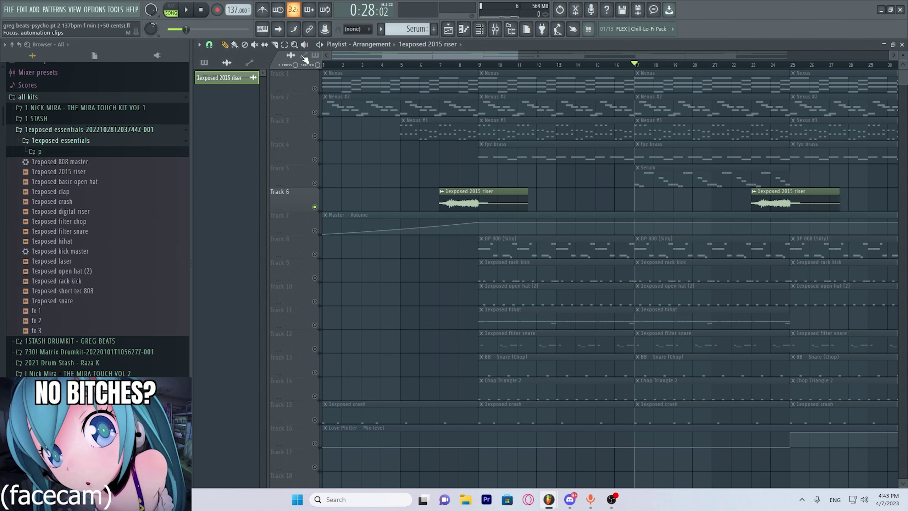
scroll(345, 68, "down", 3)
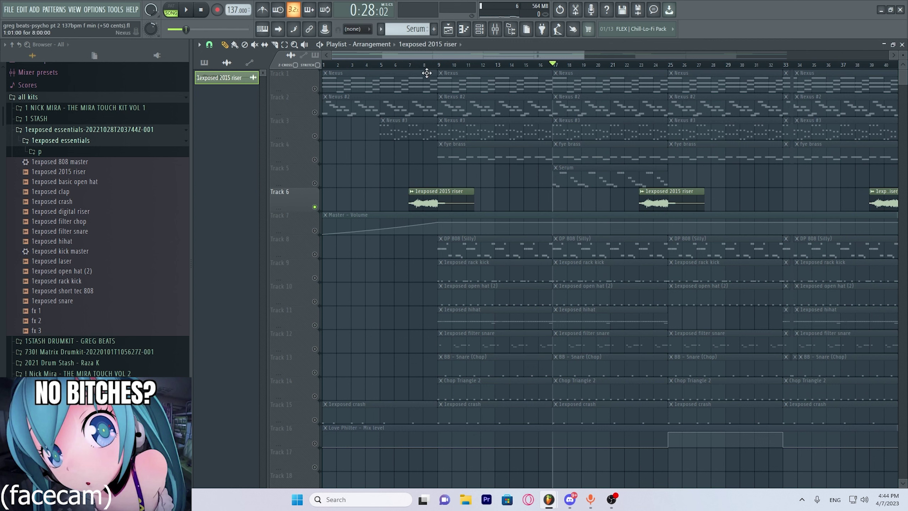
left_click(409, 65)
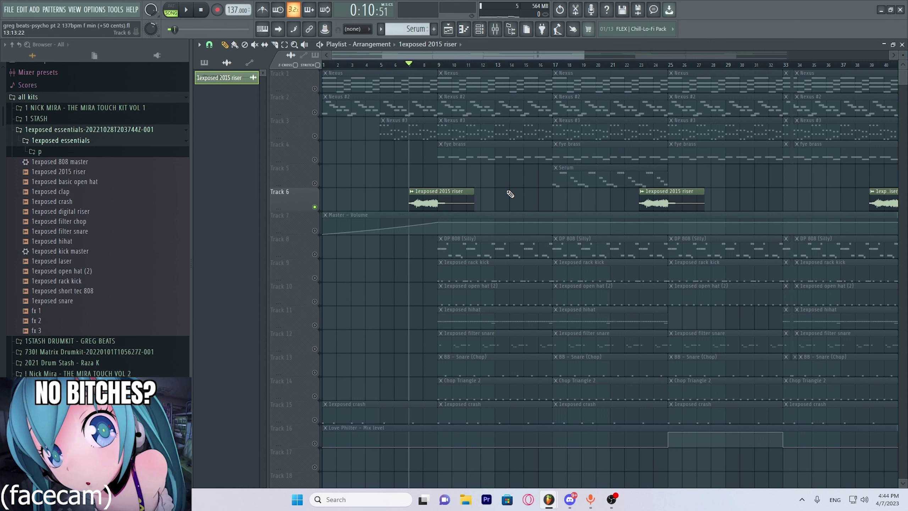
key("space")
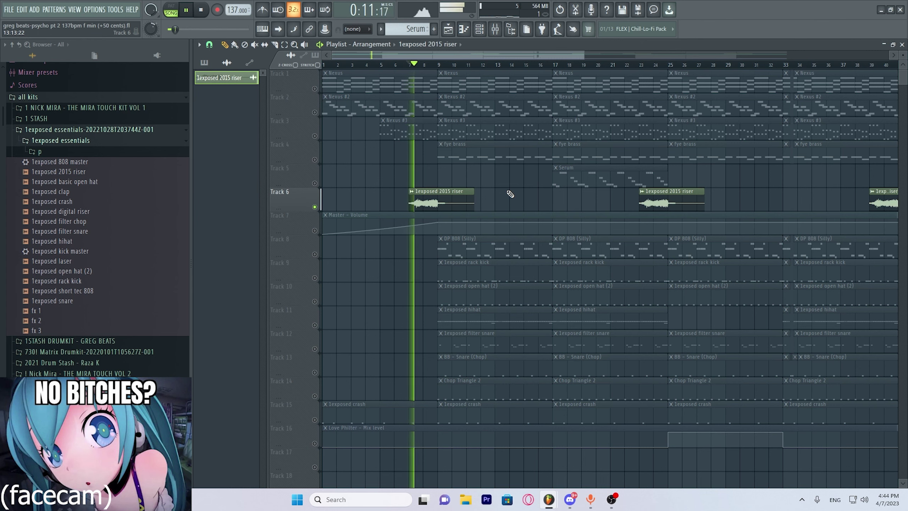
left_click(317, 446)
left_click(411, 66)
scroll(412, 67, "down", 1)
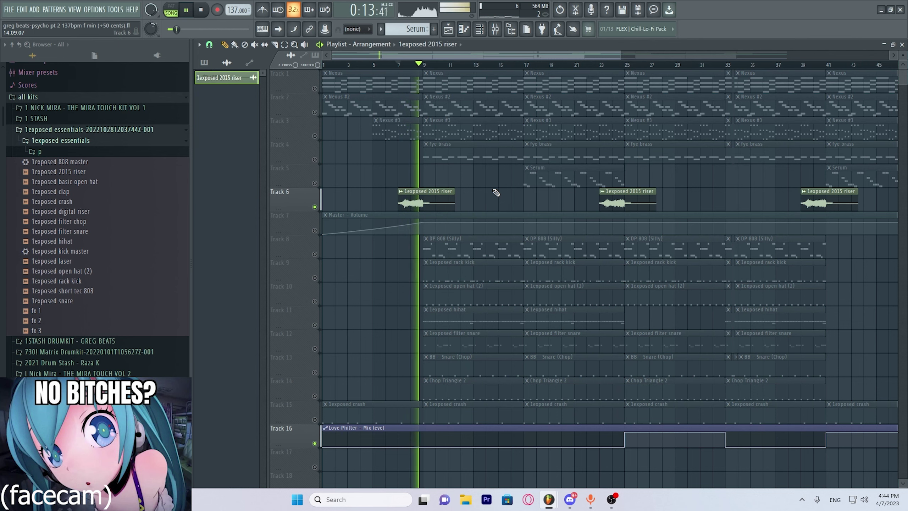
key("space")
scroll(405, 67, "up", 3)
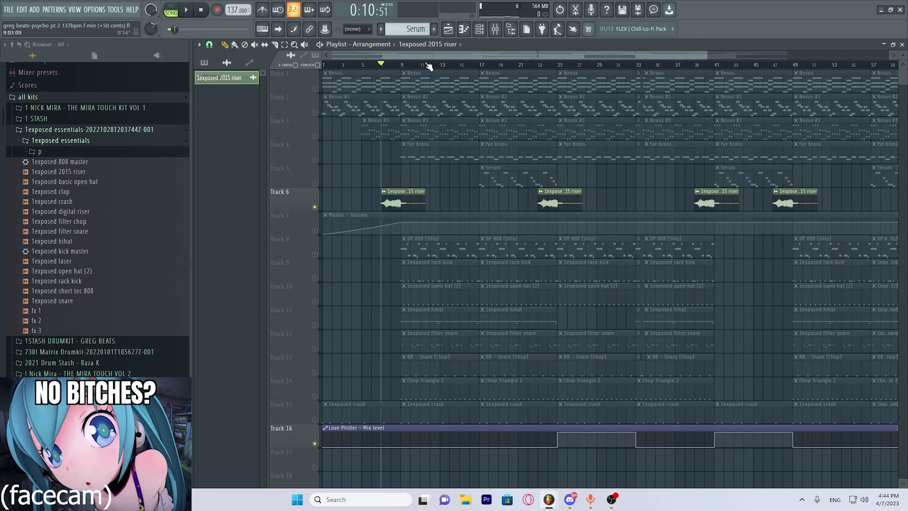
left_click(404, 67)
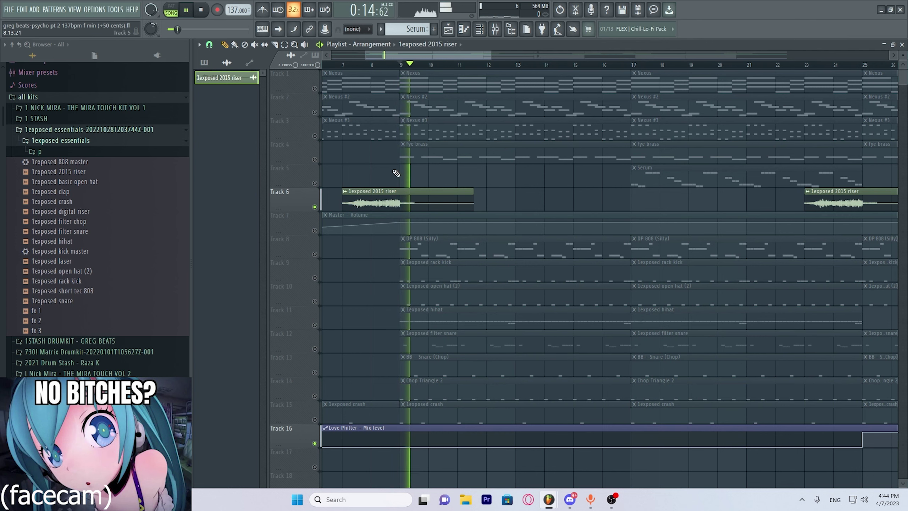
scroll(404, 68, "down", 2)
scroll(404, 69, "down", 1)
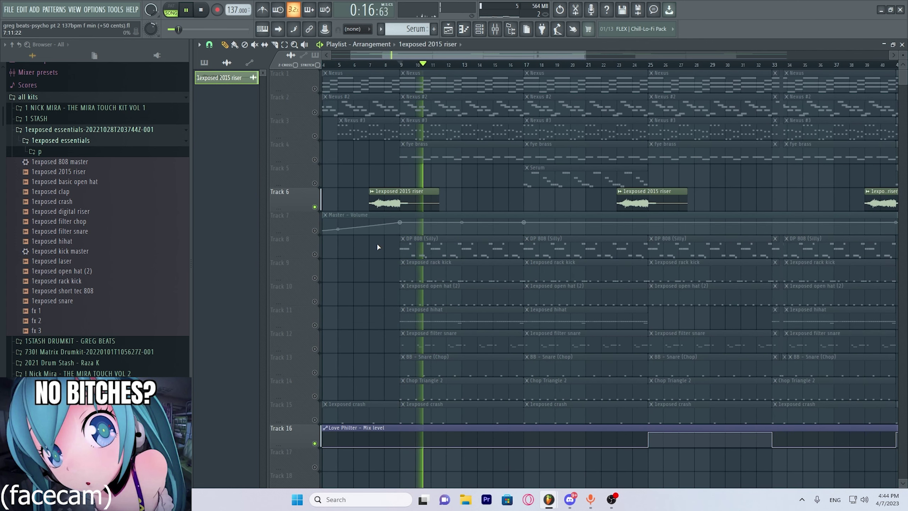
key("space")
left_click(315, 254, "ctrl")
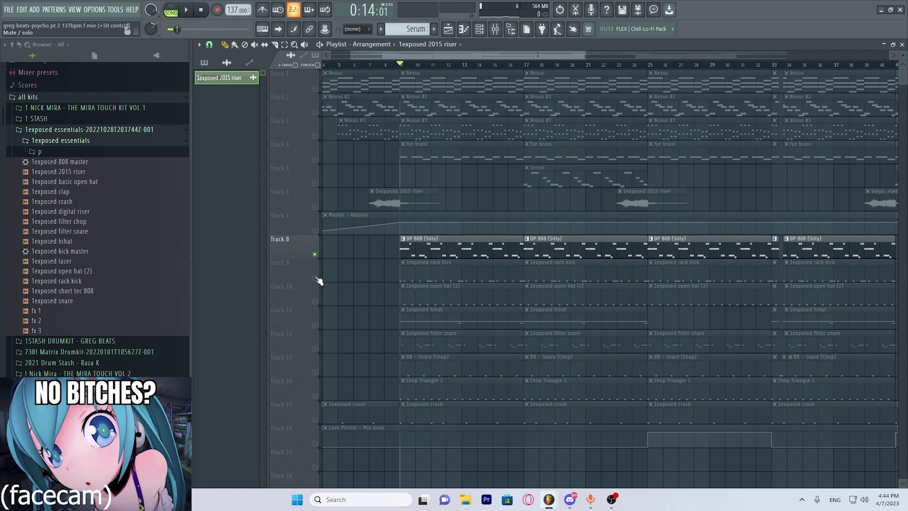
left_click(314, 278)
left_click(315, 443)
left_click(314, 301)
left_click(315, 326, "ctrl")
left_click_drag(315, 254, 315, 302)
left_click_drag(322, 354, 315, 443)
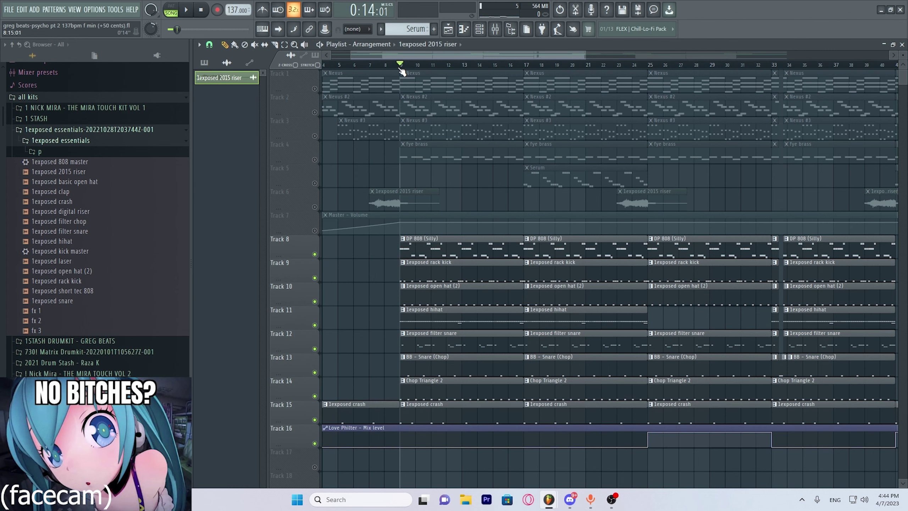
scroll(400, 68, "up", 4)
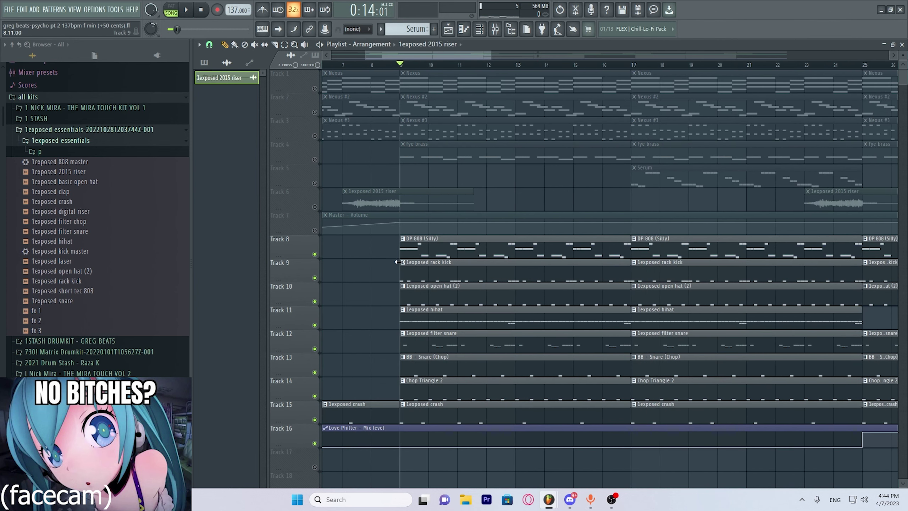
Open the DP 808 (Silly) pattern's notes and start the beat playing
double_click(411, 256)
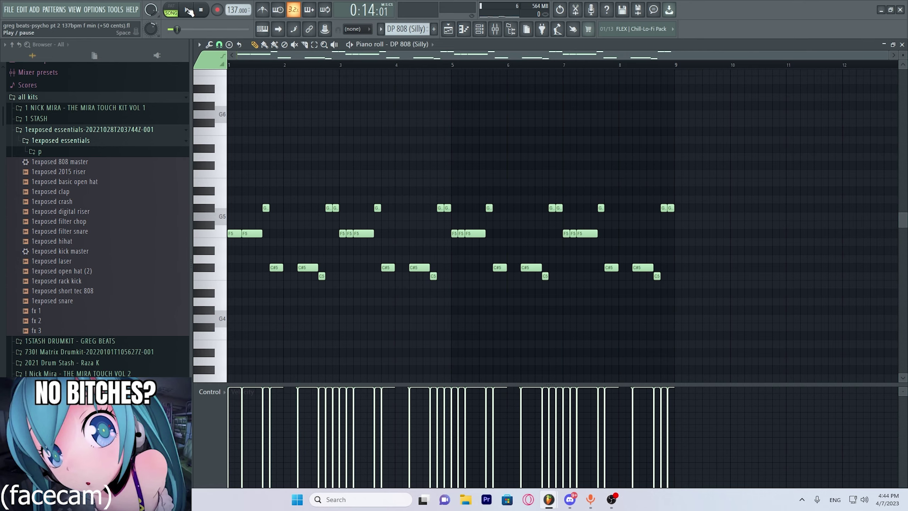
left_click(187, 10)
left_click(448, 29)
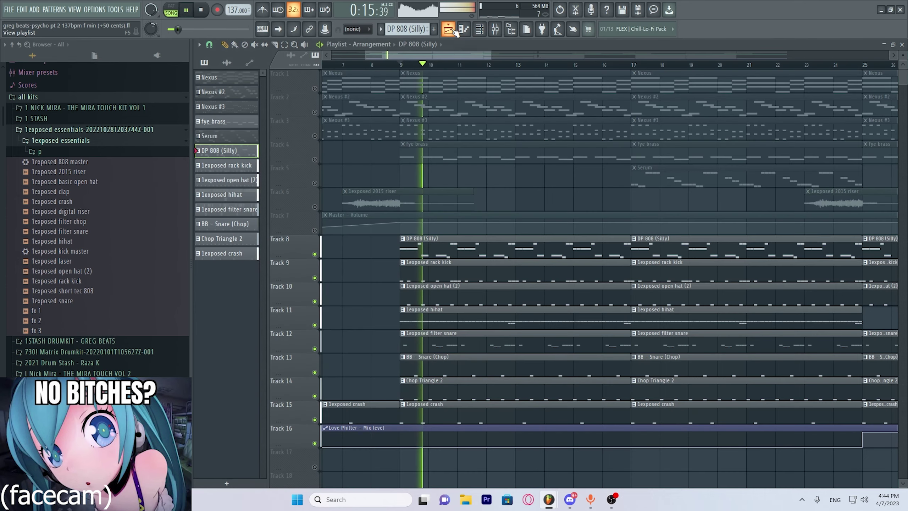
left_click(495, 31)
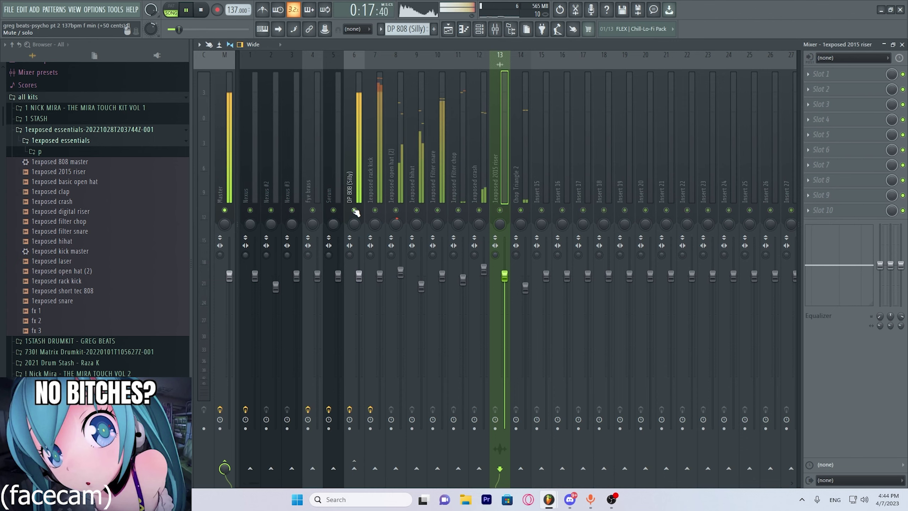
left_click(448, 29)
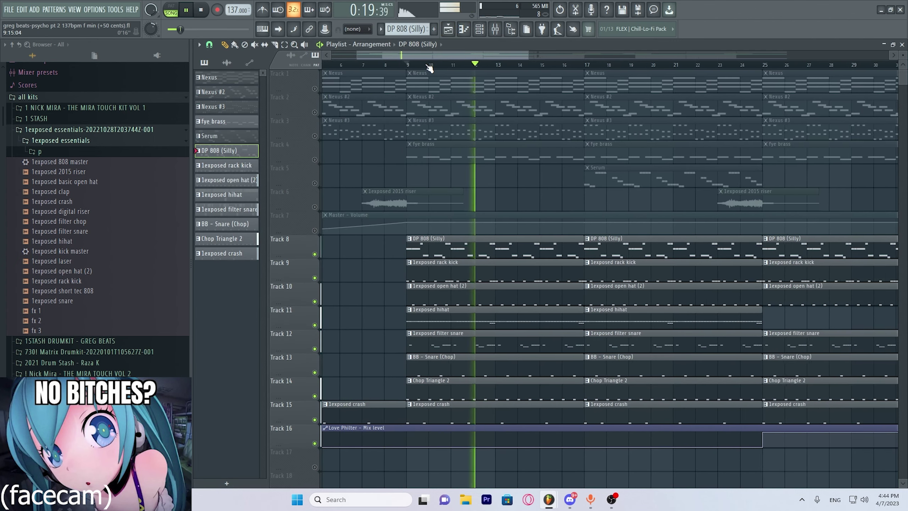
Inspect the Fruity parametric EQ 2 and Fruity Limiter on the DP 808 (Silly) insert, then return to the playlist
left_click(495, 29)
left_click(354, 143)
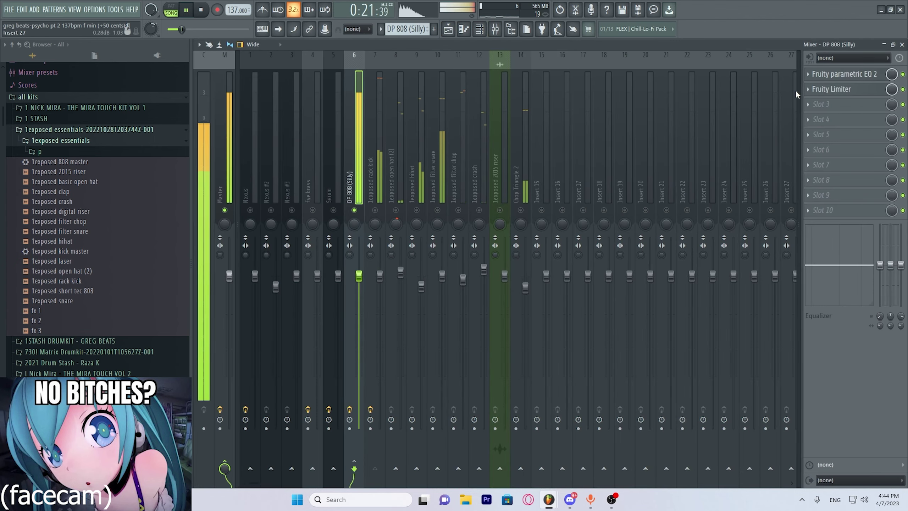
left_click(835, 75)
left_click(835, 75)
left_click(836, 74)
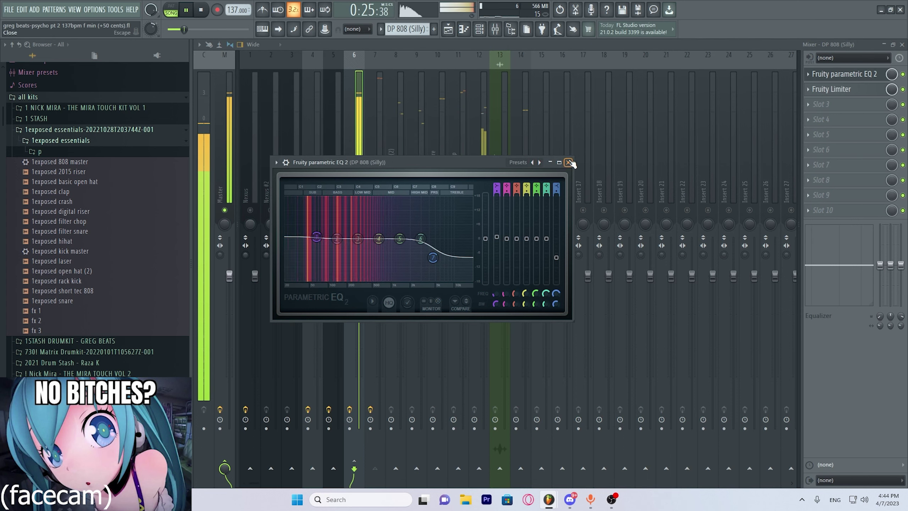
left_click(570, 163)
left_click(831, 89)
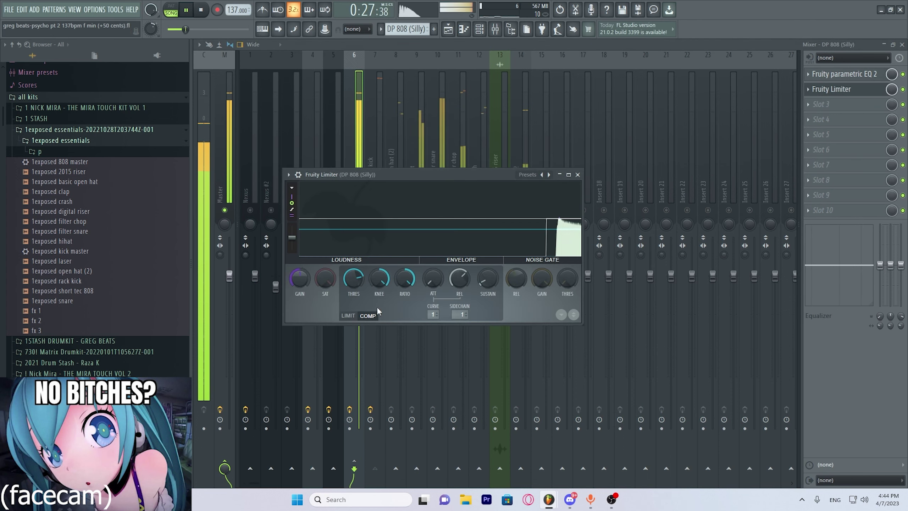
left_click(577, 175)
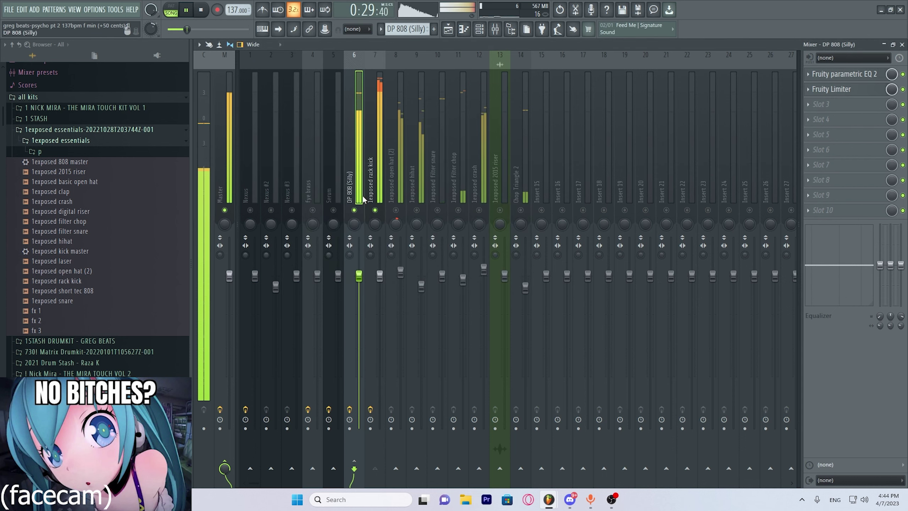
left_click(463, 28)
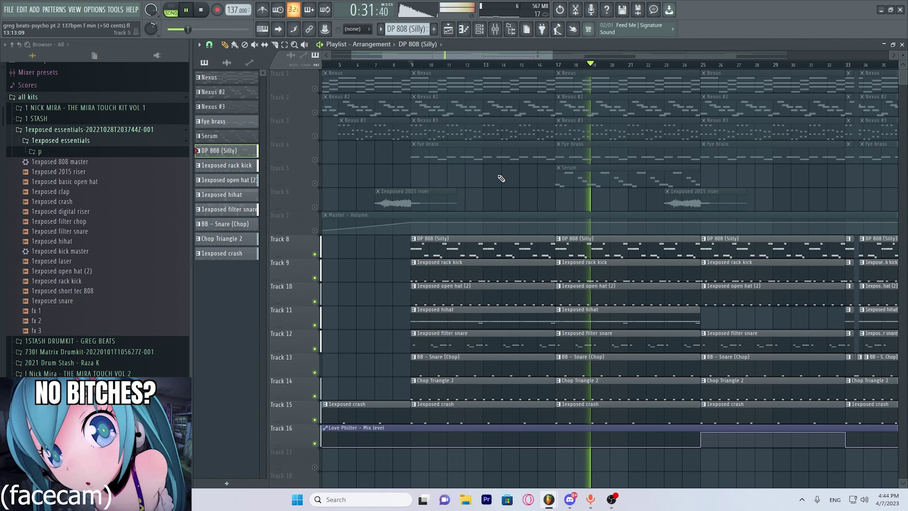
Glance at the DP 808's EQ 2, stop playback from the playlist, and reopen the mixer with F9
left_click(503, 30)
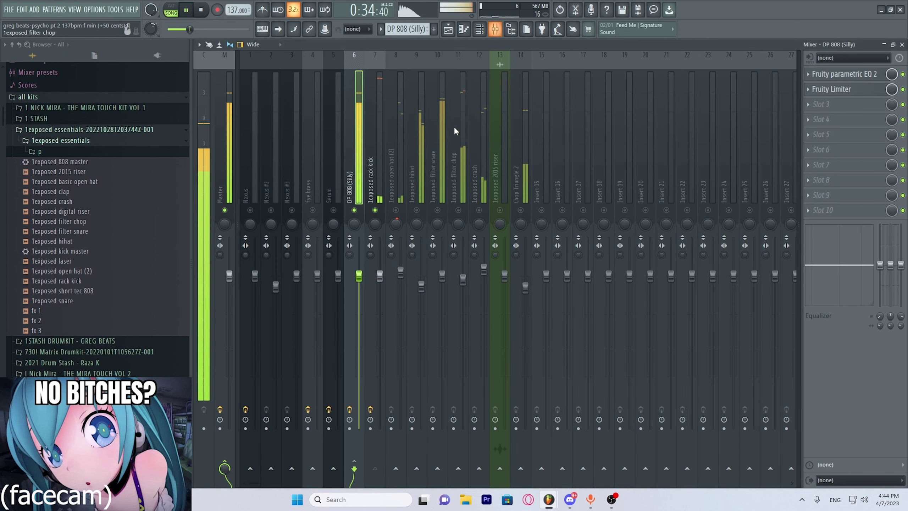
left_click(843, 74)
left_click(843, 75)
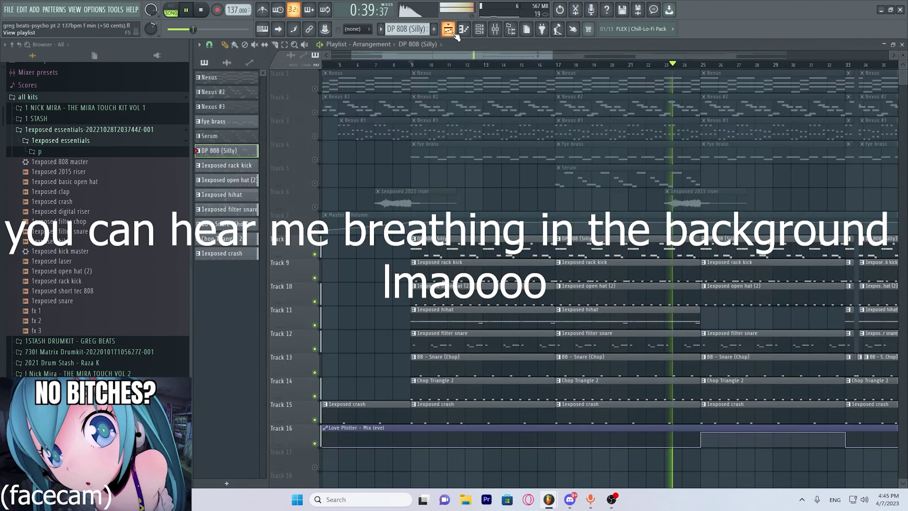
key("F5")
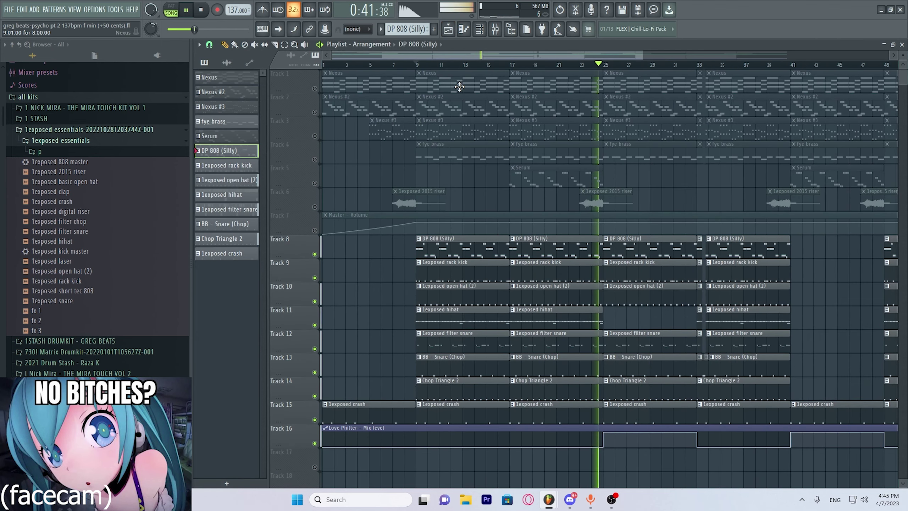
key("space")
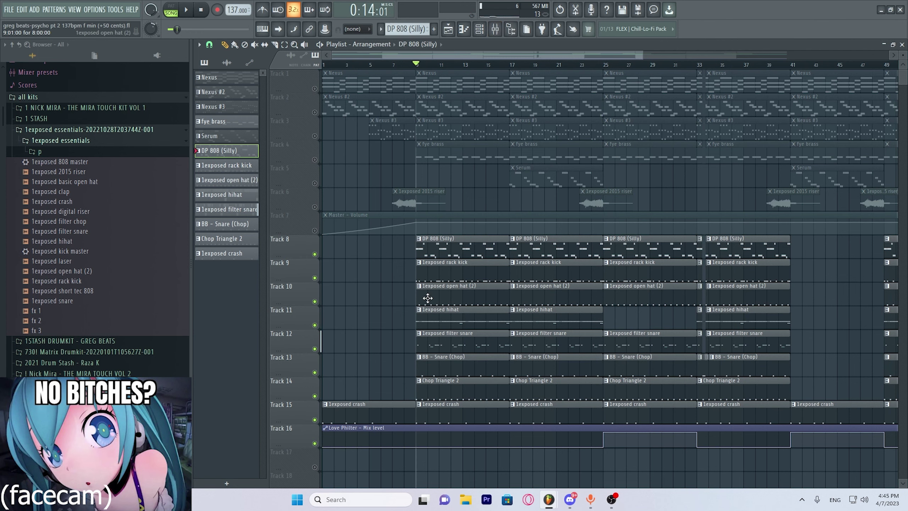
key("F9")
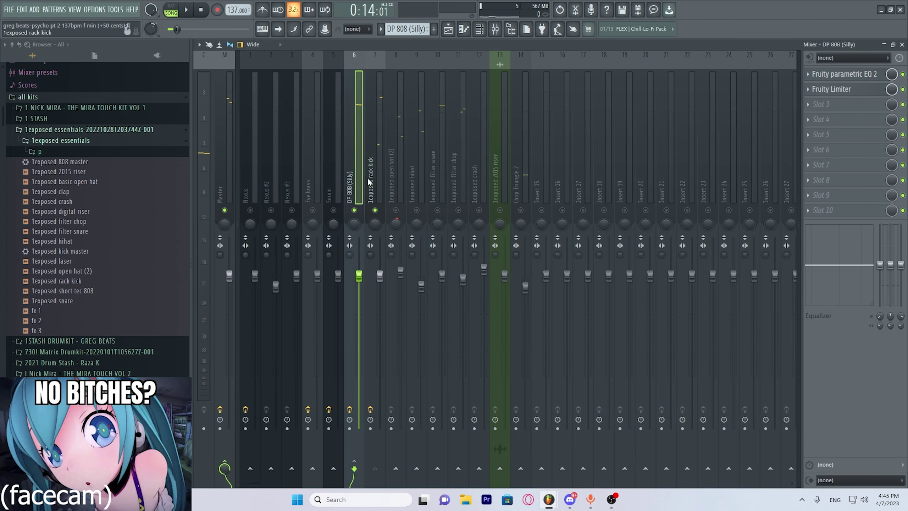
Inspect the Fruity parametric EQ 2 curve on mixer insert 7, the 1exposed rack kick
left_click(371, 178)
left_click(851, 82)
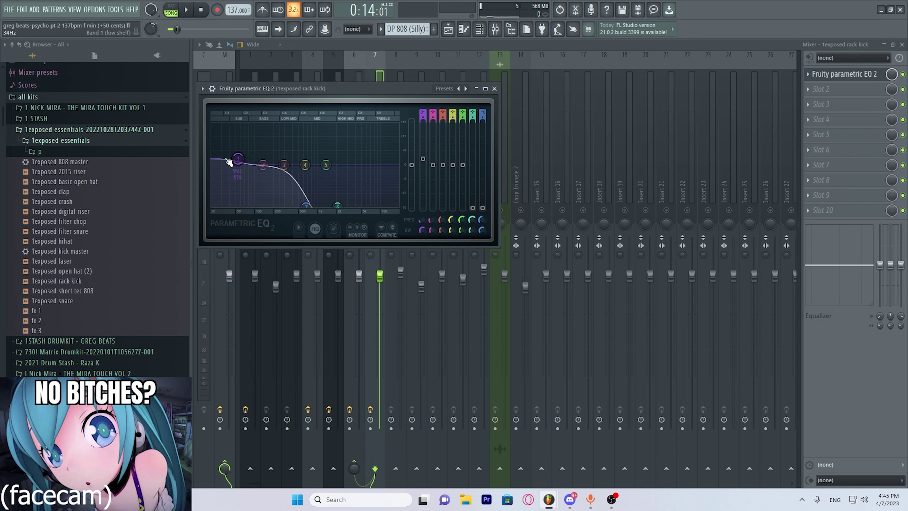
left_click(495, 89)
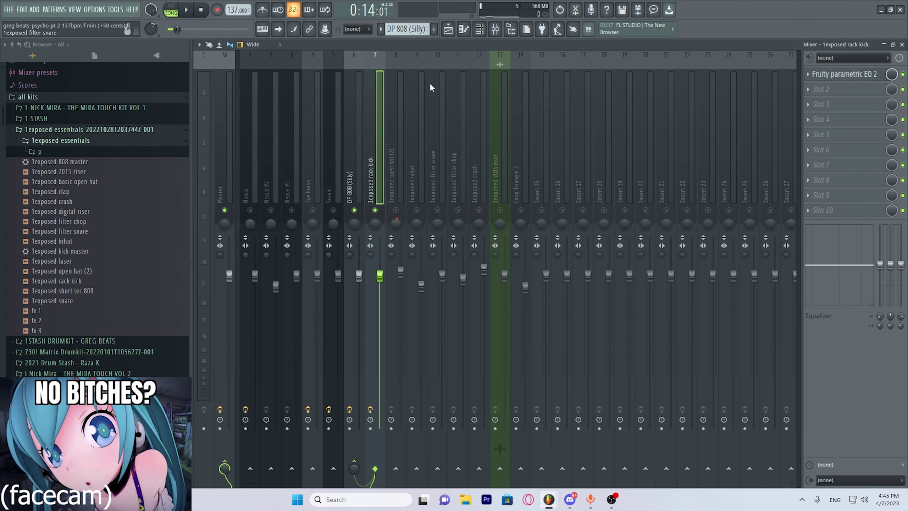
Briefly mute and then unmute playlist Tracks 8 and 9 to compare the beat
left_click(450, 31)
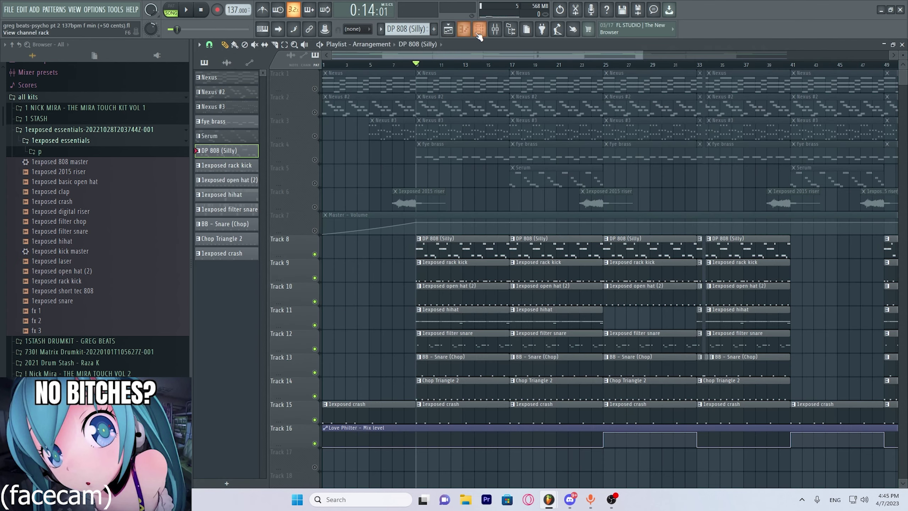
scroll(418, 66, "up", 3)
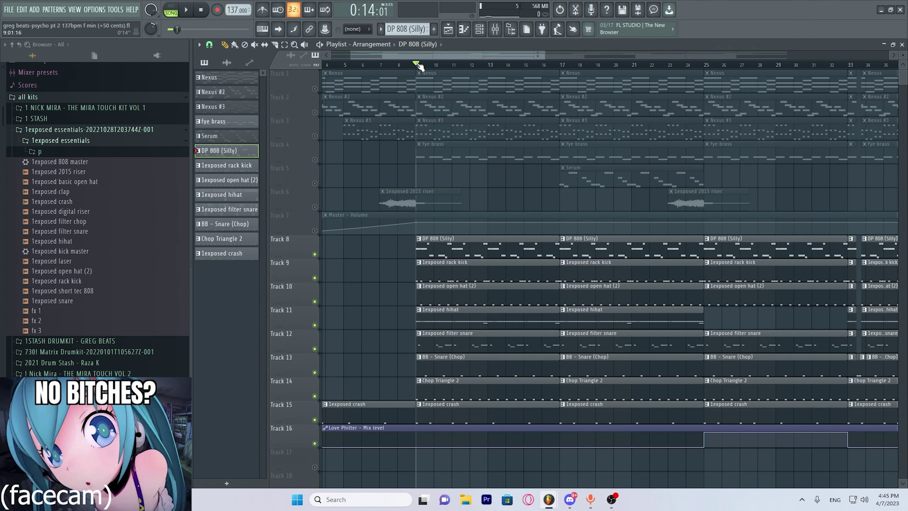
left_click(315, 278)
left_click(314, 253)
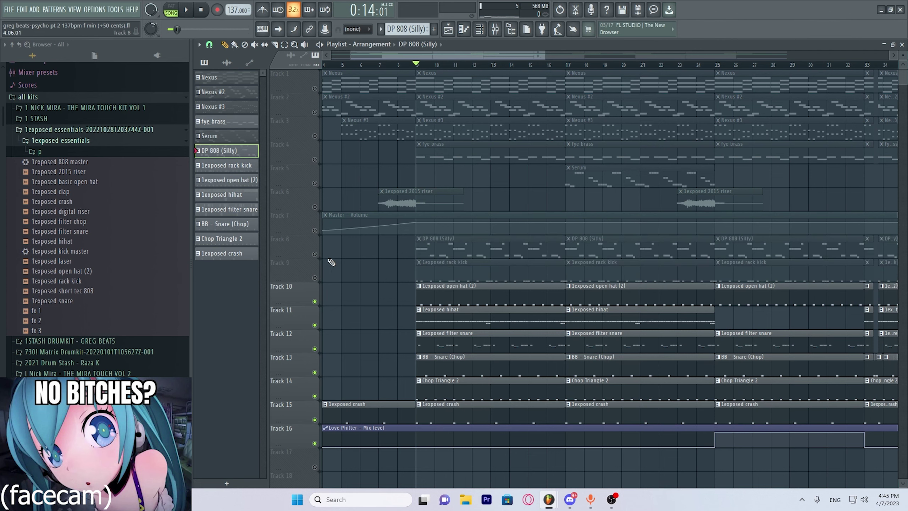
left_click(314, 254)
left_click(314, 278)
Mute mixer inserts 6 (DP 808 Silly) and 7 (1exposed rack kick), then play and stop the beat
left_click(492, 30)
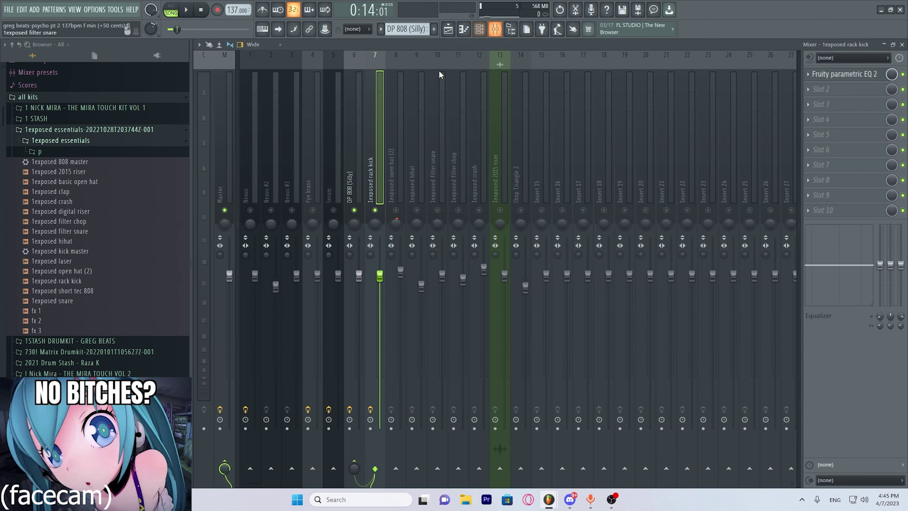
left_click(355, 211)
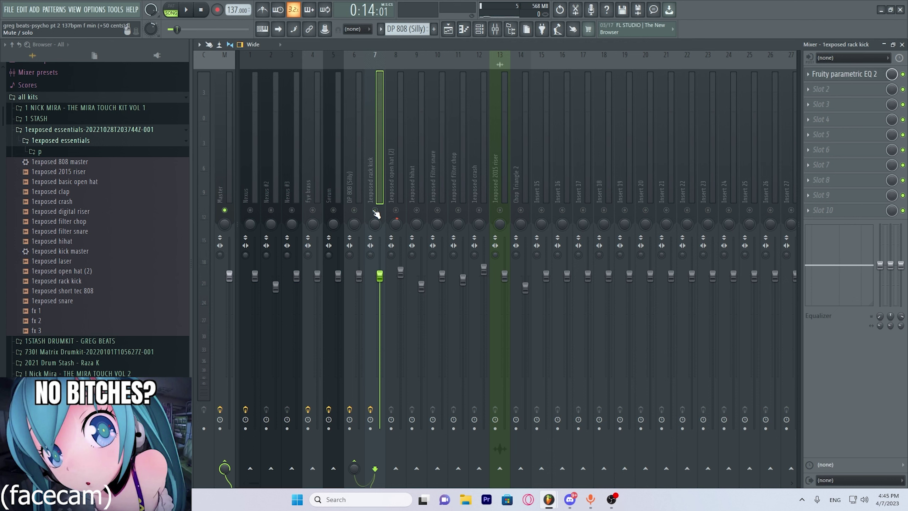
left_click(374, 211)
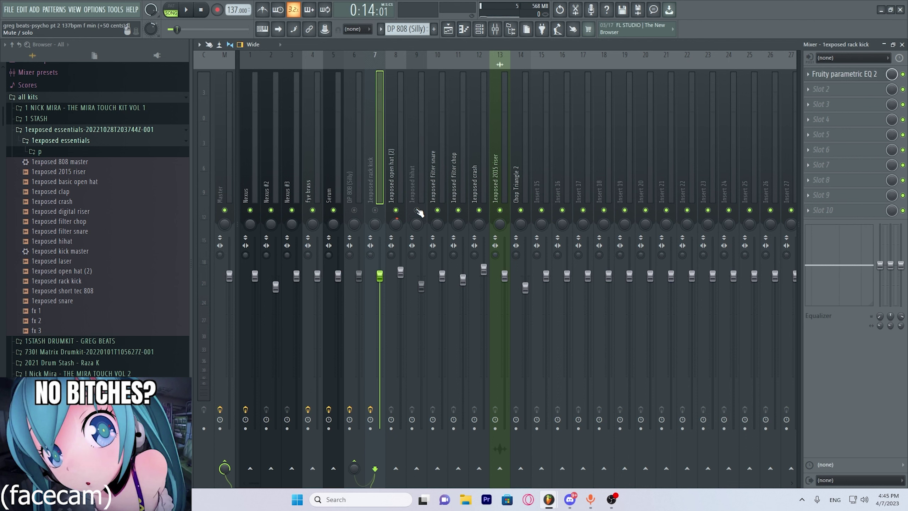
key("space")
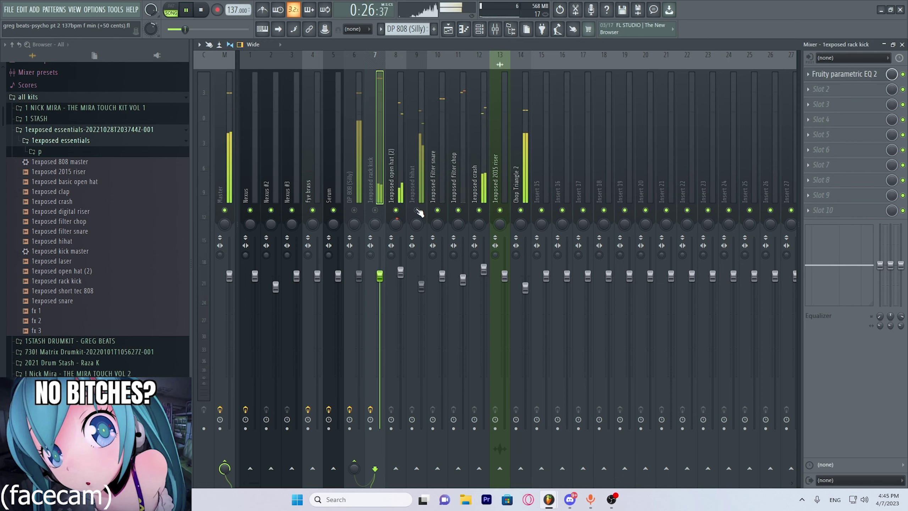
key("space")
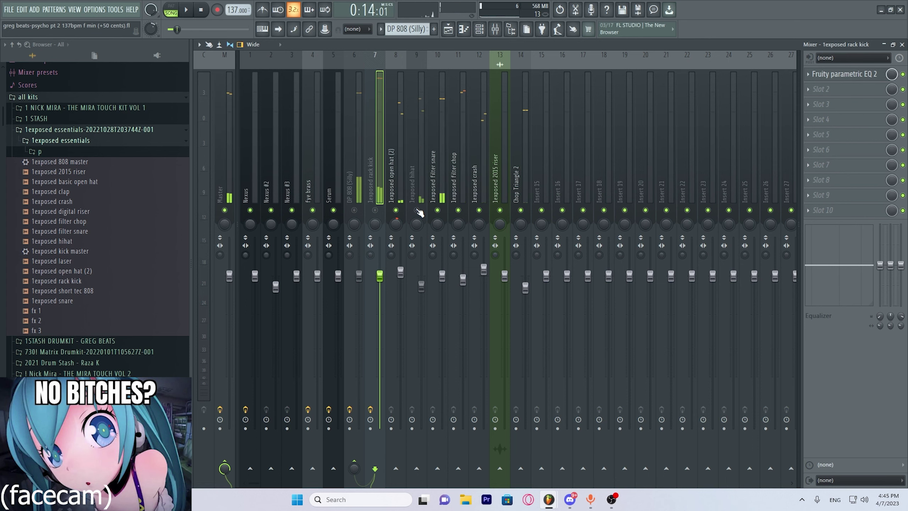
Open the 1exposed filter snare pattern's notes, then return to the playlist
left_click(448, 29)
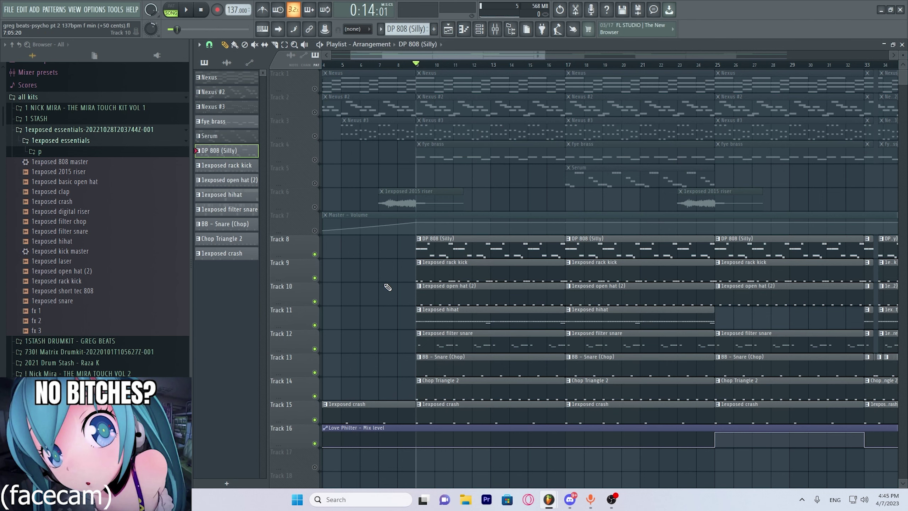
double_click(457, 343)
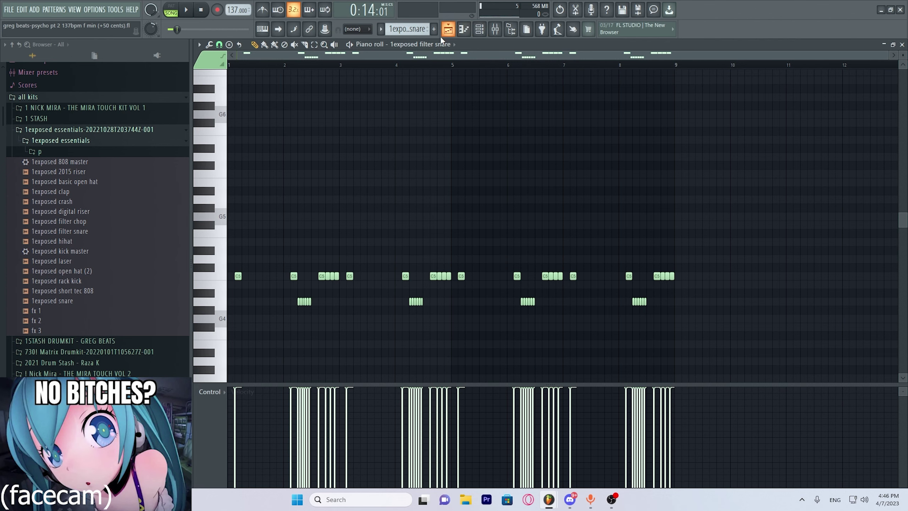
left_click(447, 29)
Open the BB - Snare (Chop) pattern and audition its eight snare notes alone
scroll(416, 72, "down", 2)
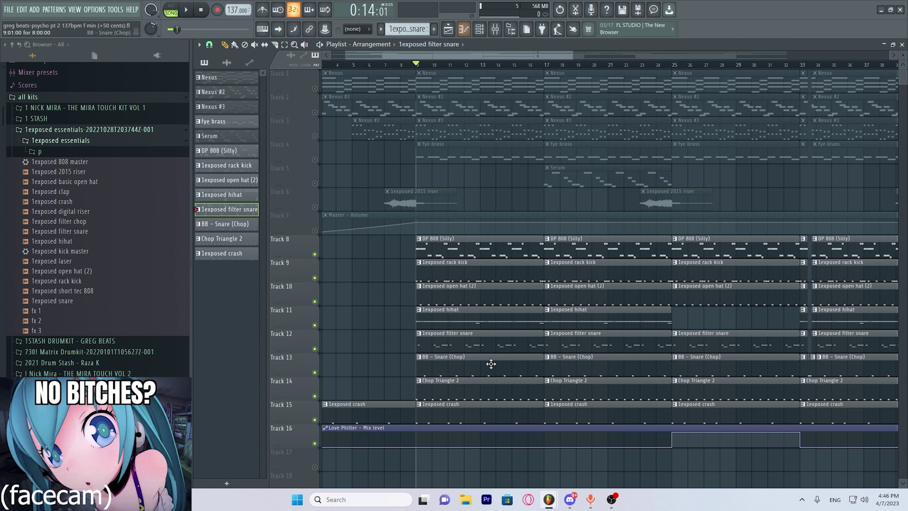
double_click(432, 370)
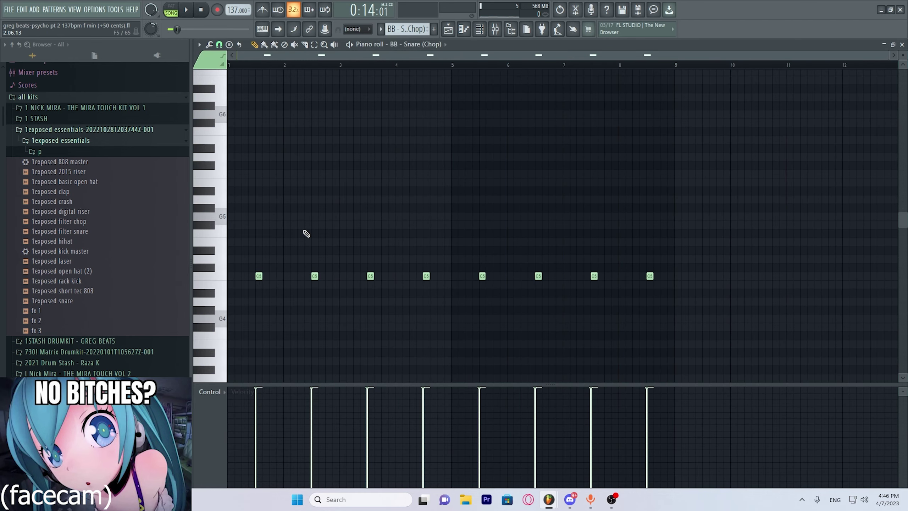
key("space")
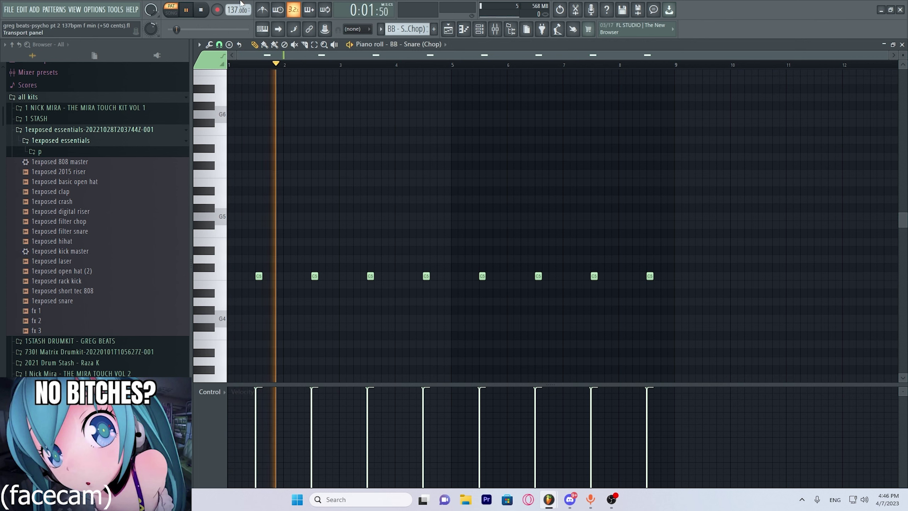
left_click(201, 11)
Play from bar 9 with Track 10's open hat soloed alongside the Love Philter automation
left_click(449, 28)
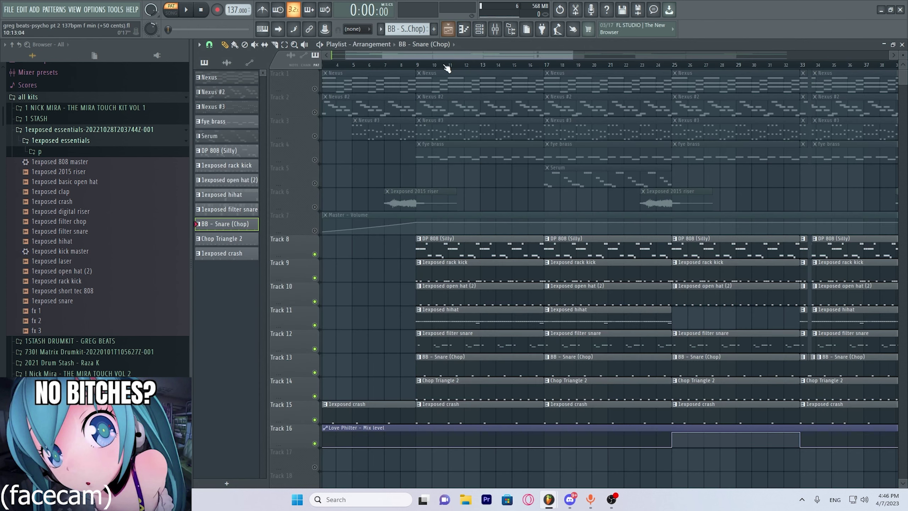
left_click(418, 65)
scroll(416, 66, "up", 4)
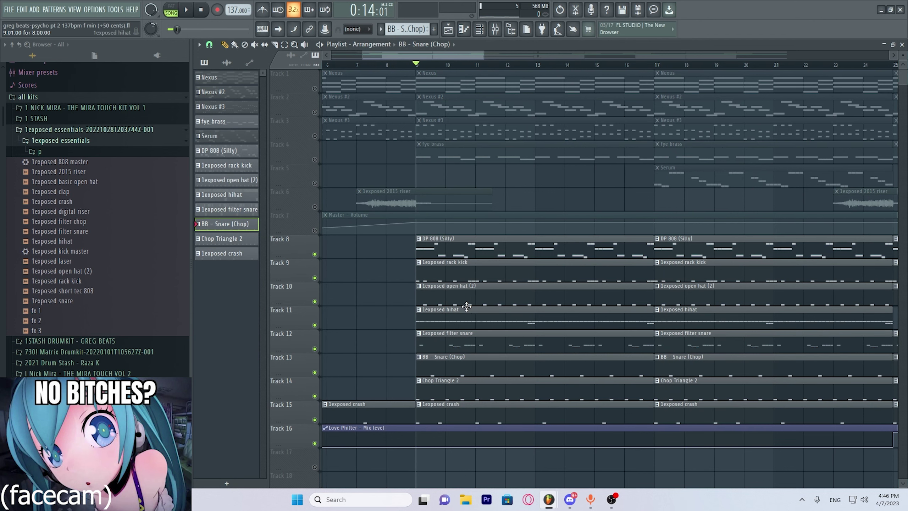
right_click(315, 302)
key("space")
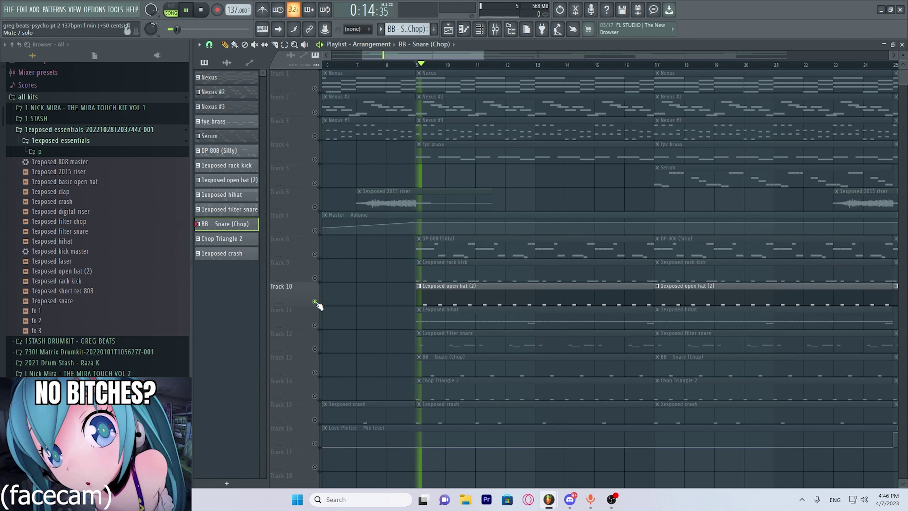
left_click(315, 443)
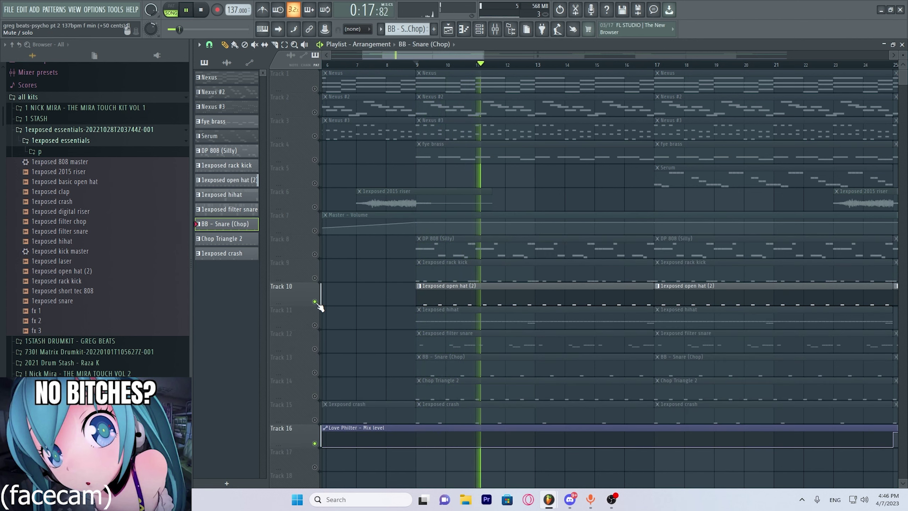
key("space")
Solo Track 11's hihat with the Love Philter automation, then release the solo
right_click(315, 326)
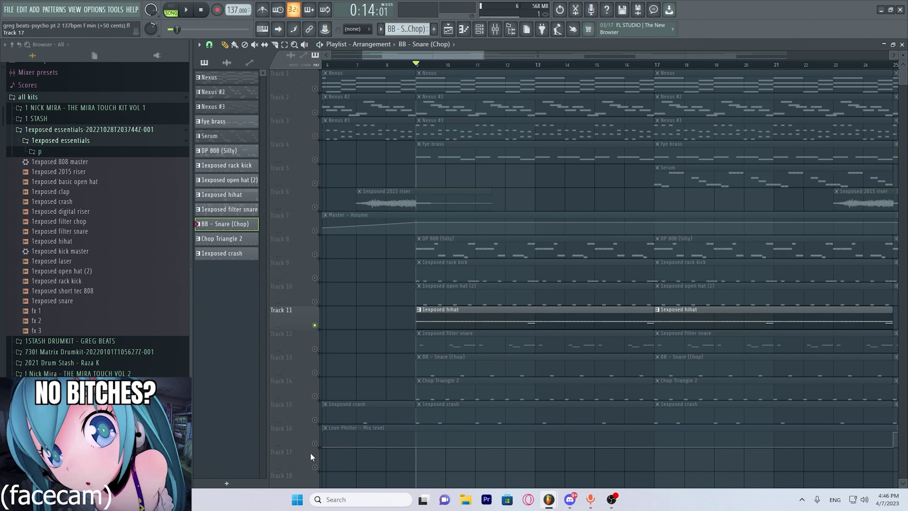
left_click(315, 443)
right_click(315, 325)
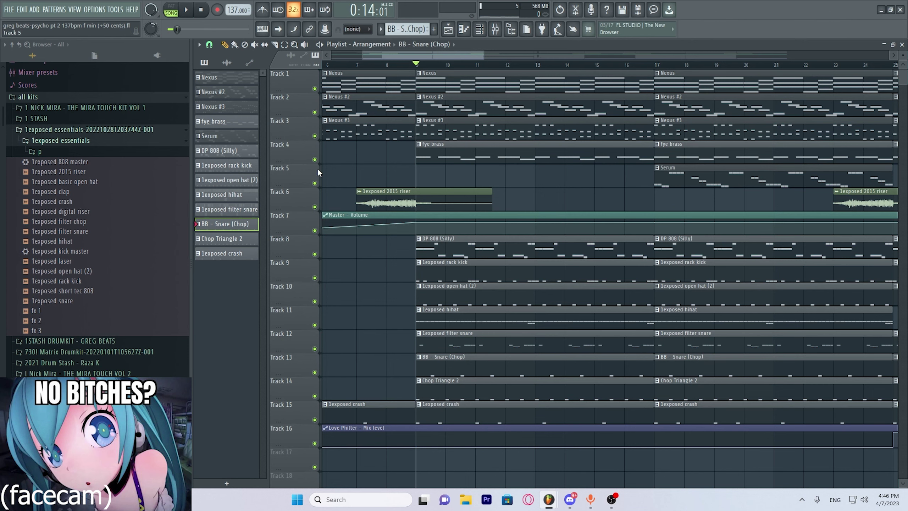
Open the mixer, mute Fye brass and Serum, unmute 808 and kick, and start playback
left_click(497, 29)
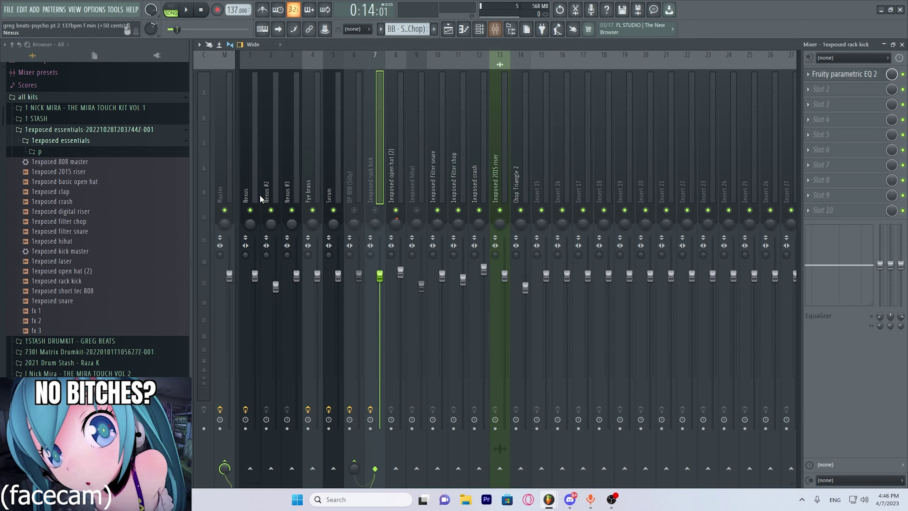
left_click_drag(313, 211, 365, 211)
key("space")
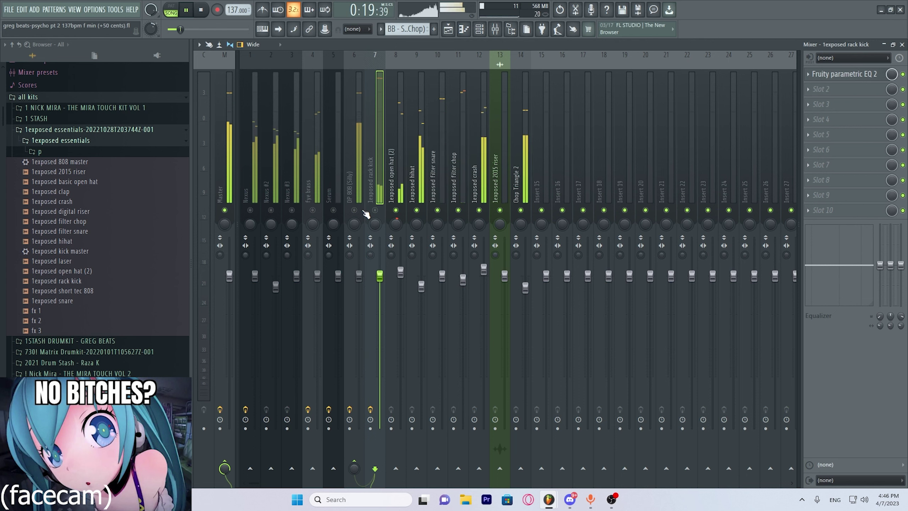
Solo the 1exposed hihat insert, unmute the 1exposed Filter chop insert, then stop playback
right_click(416, 210)
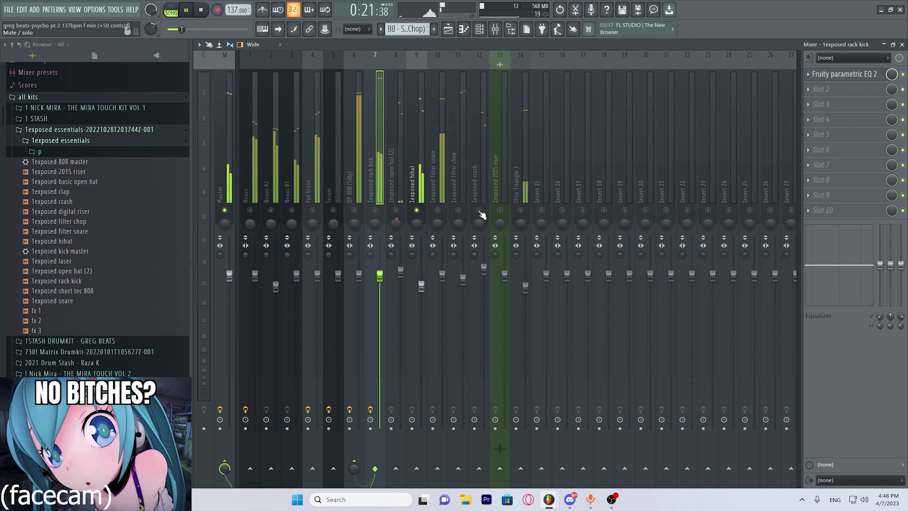
left_click(438, 210)
left_click(438, 210)
left_click(459, 210)
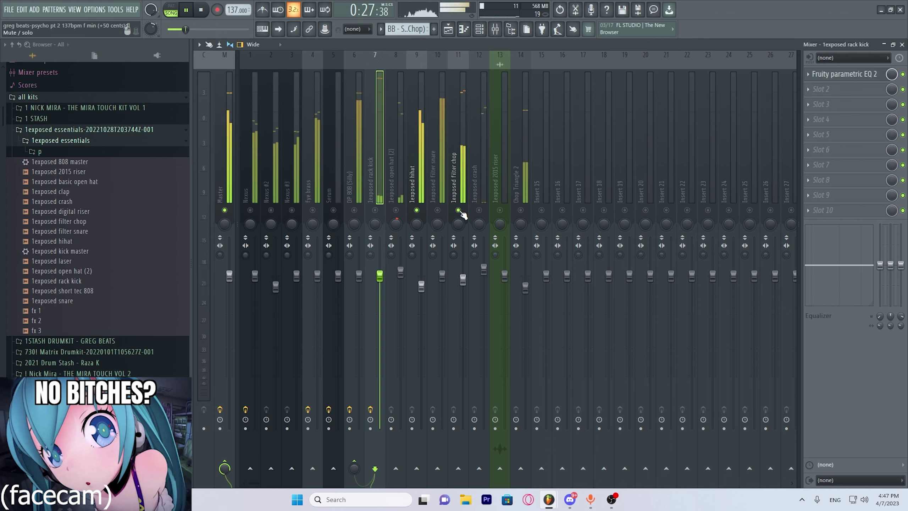
key("space")
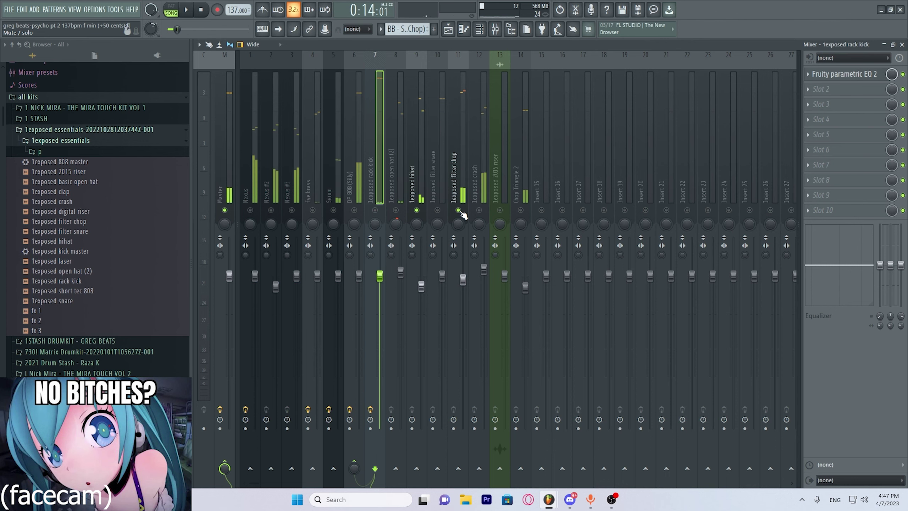
Open the 1exposed hihat clip in the piano roll and look over its C5 notes
left_click(416, 171)
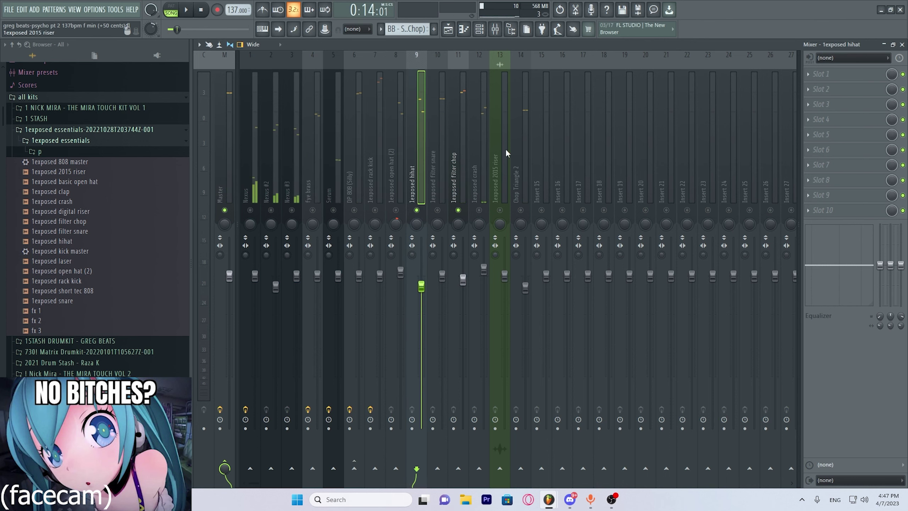
left_click(448, 29)
left_click(441, 321)
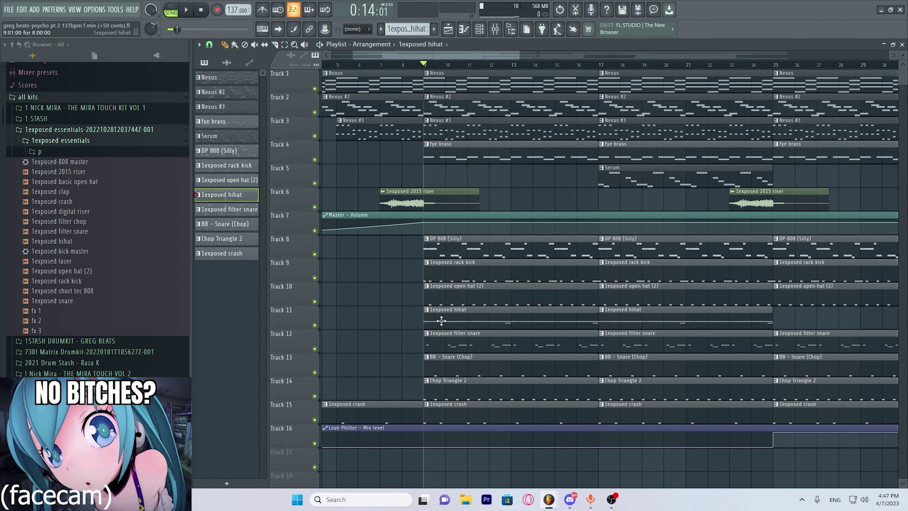
double_click(471, 318)
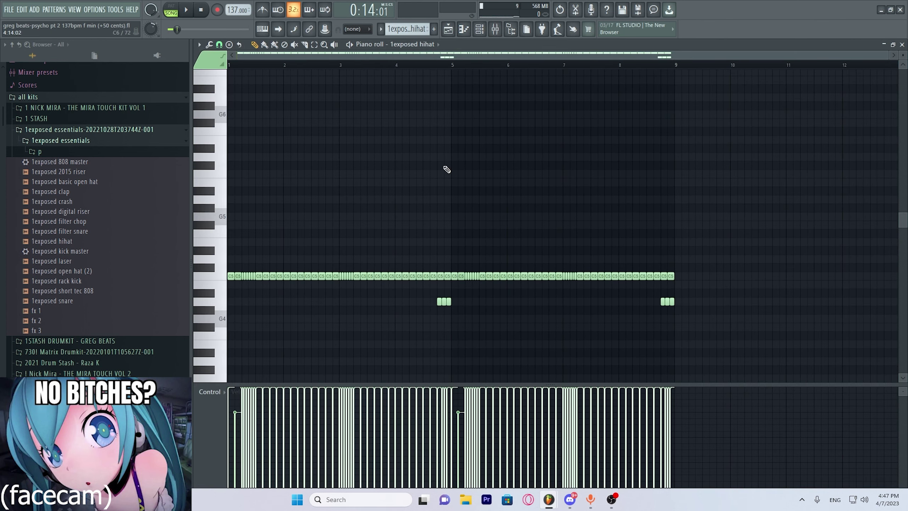
scroll(442, 74, "up", 4)
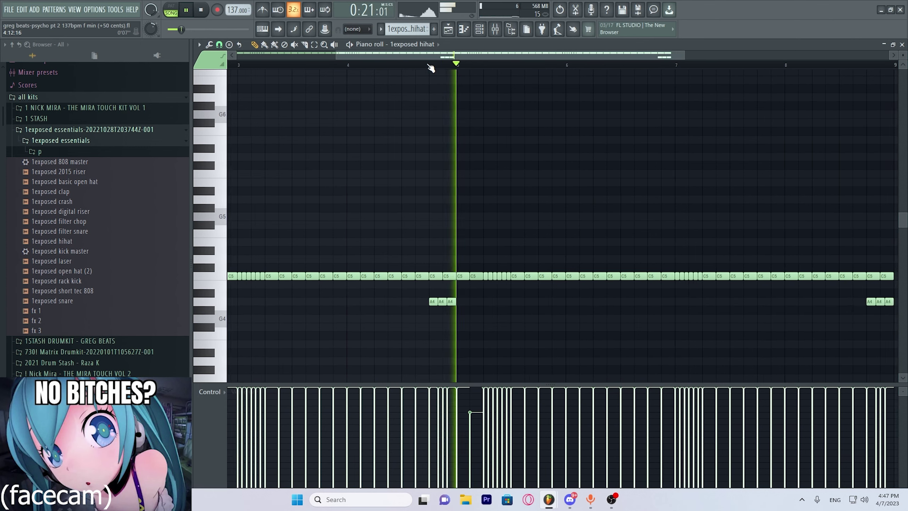
scroll(431, 68, "down", 3)
key("space")
scroll(255, 68, "up", 4)
scroll(284, 85, "up", 2)
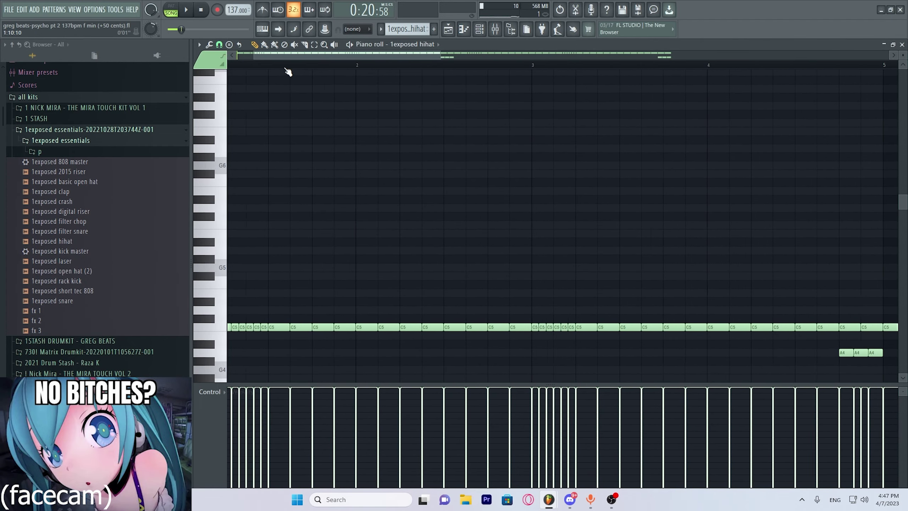
scroll(321, 172, "down", 3)
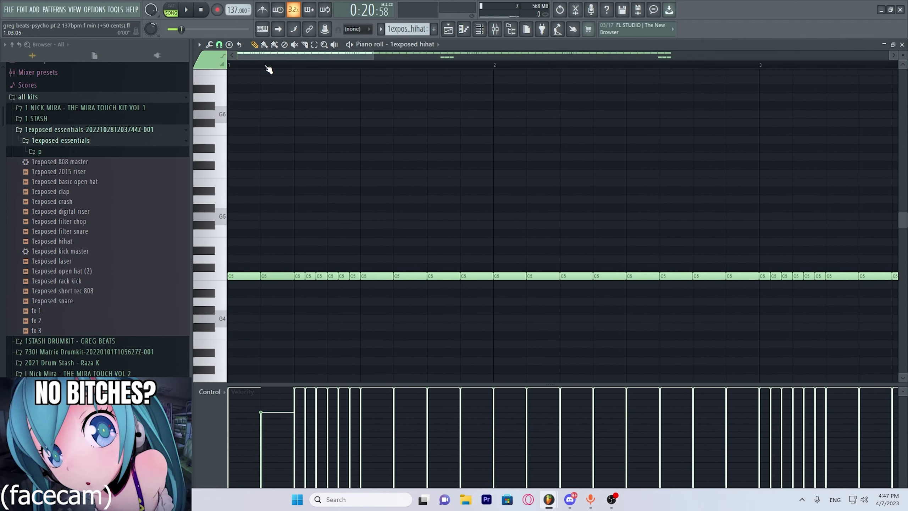
scroll(269, 70, "down", 5)
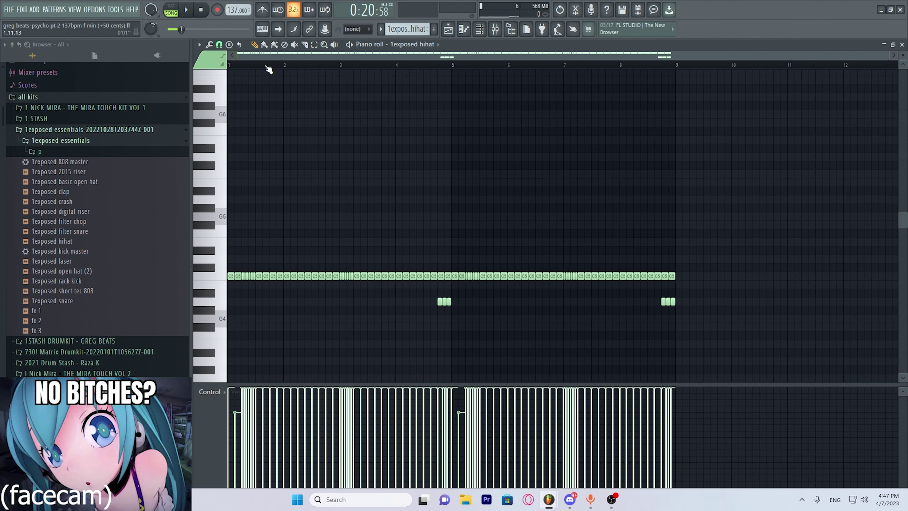
Return to the playlist arrangement and set the song position to bar 25
left_click(448, 29)
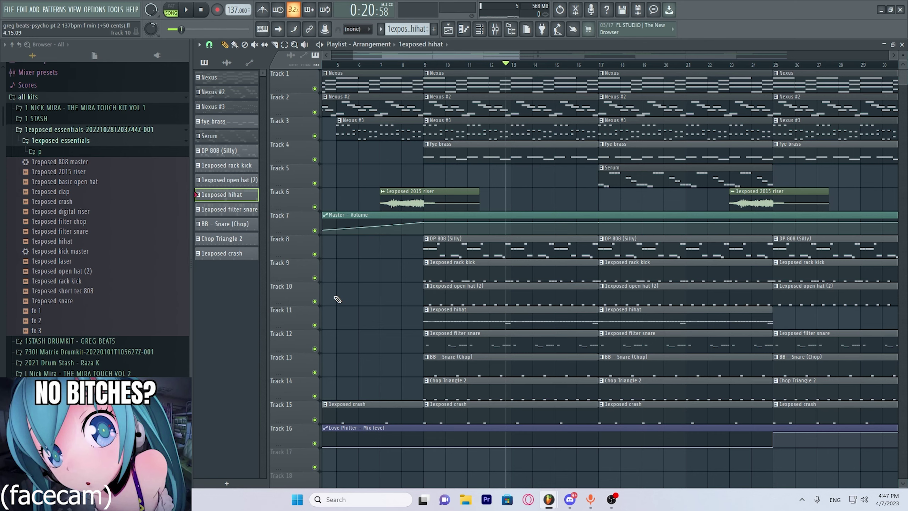
left_click(771, 68)
scroll(751, 66, "down", 5)
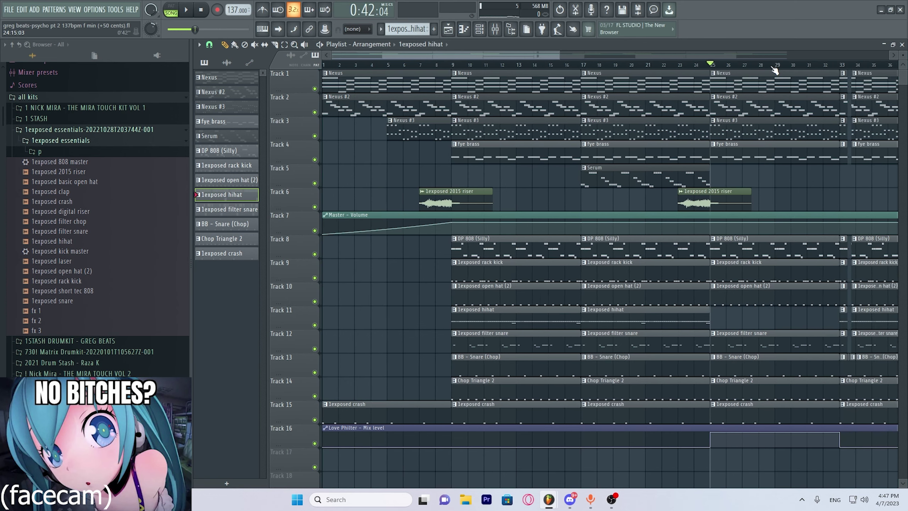
scroll(671, 68, "down", 3)
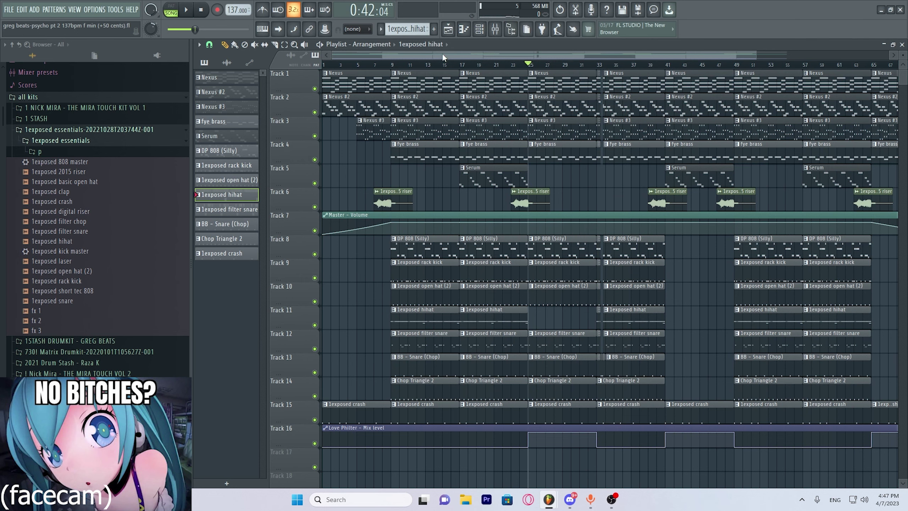
key("F9")
left_click(216, 168)
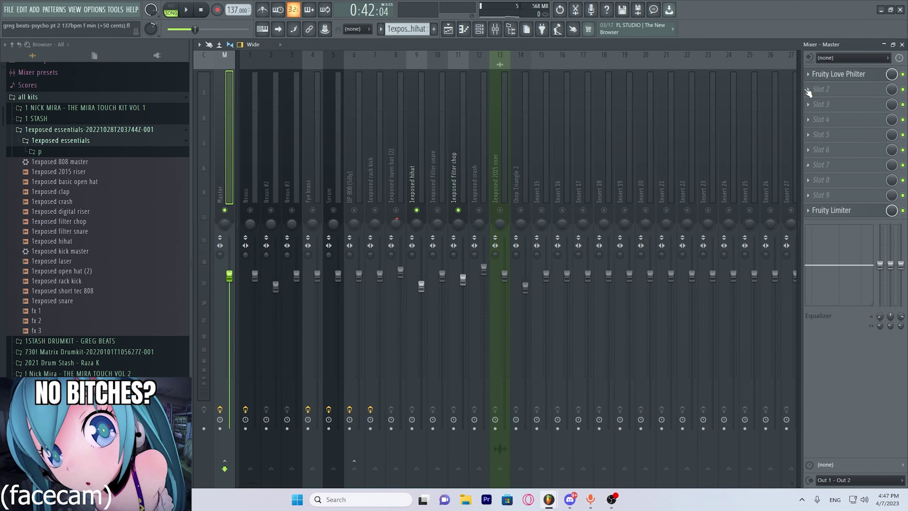
left_click(821, 76)
left_click(821, 75)
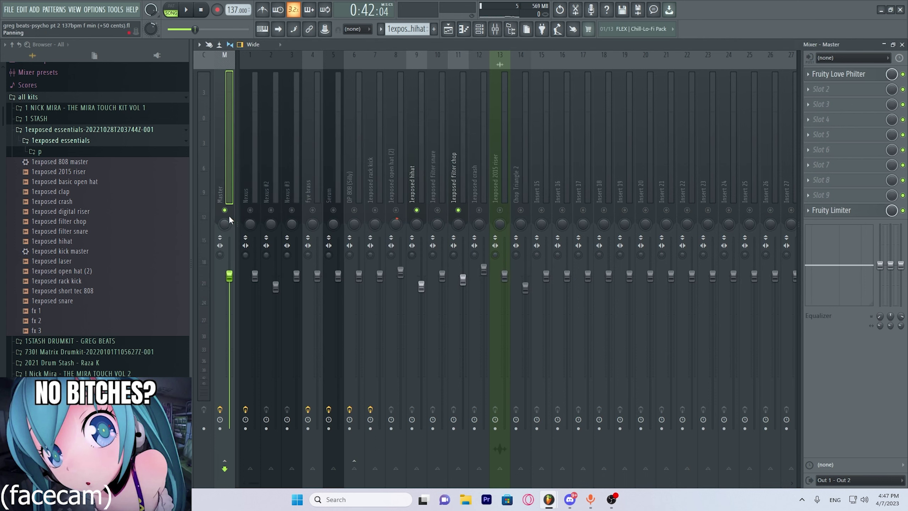
left_click(844, 74)
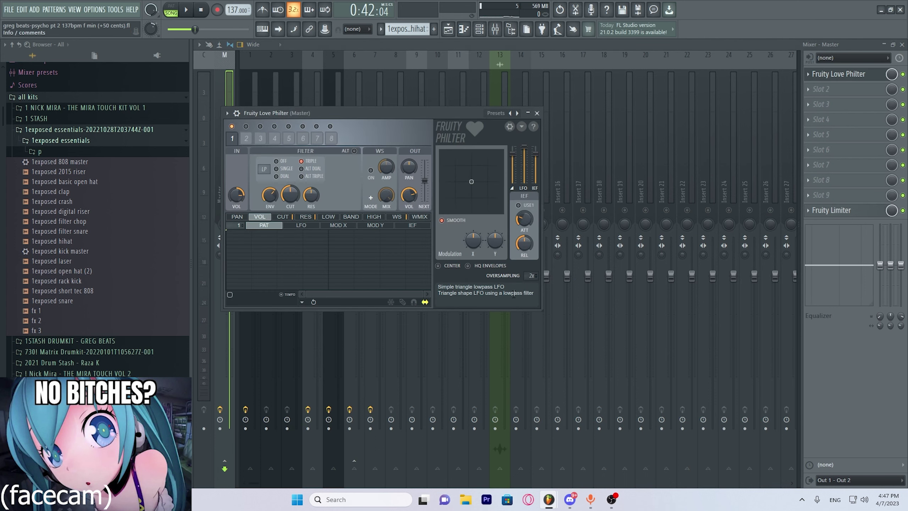
left_click(540, 114)
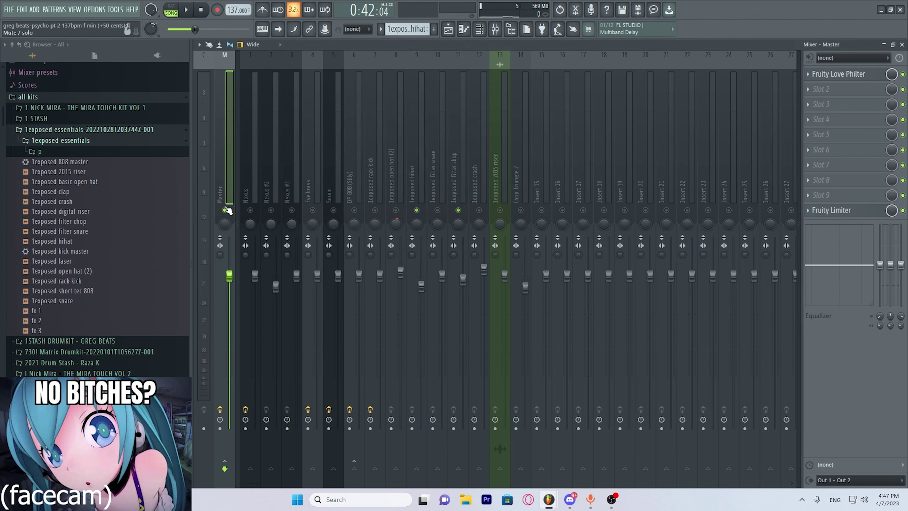
left_click(843, 211)
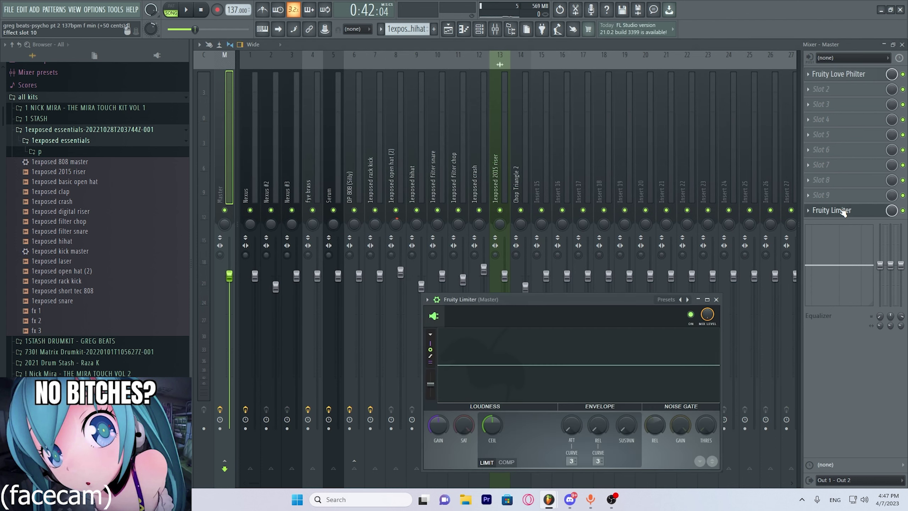
left_click_drag(507, 299, 483, 176)
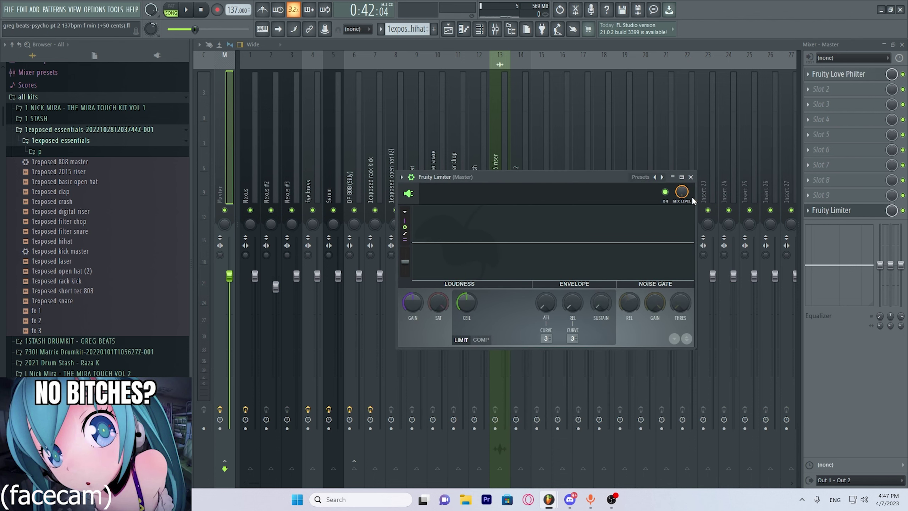
left_click(690, 177)
Reset the playlist position to bar 9, then switch to the 'inside out 135bpm c maj' project
left_click(448, 29)
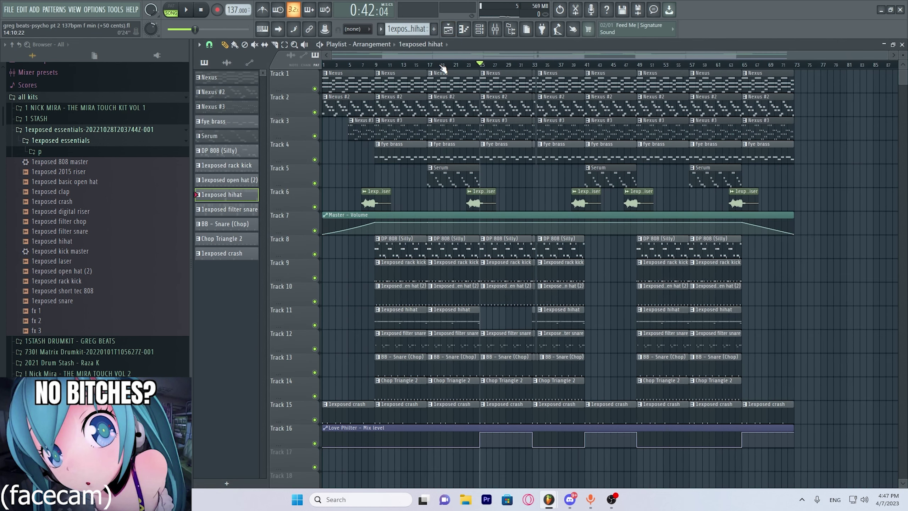
left_click(380, 65)
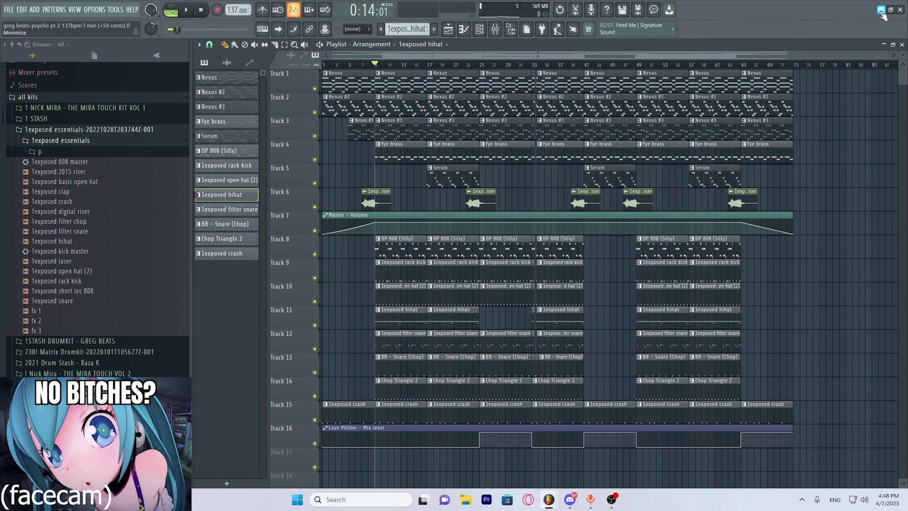
left_click(551, 501)
mouse_move(548, 499)
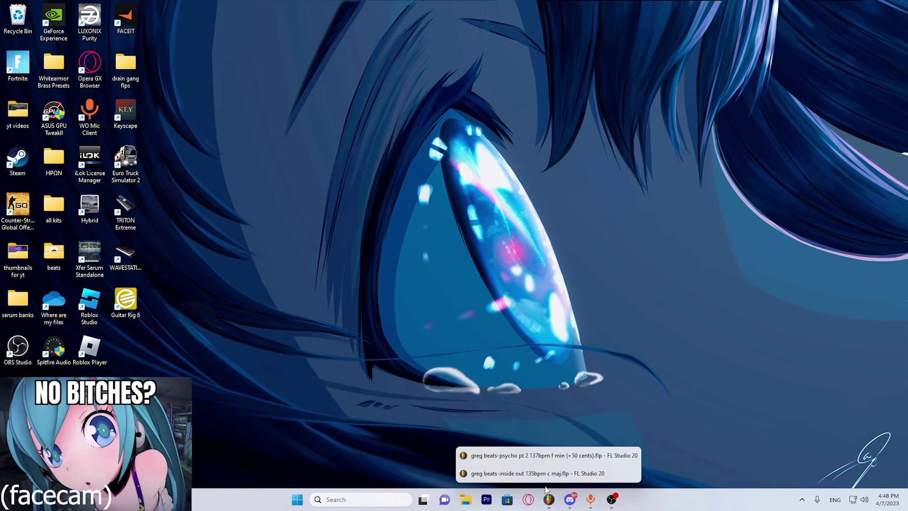
left_click(540, 473)
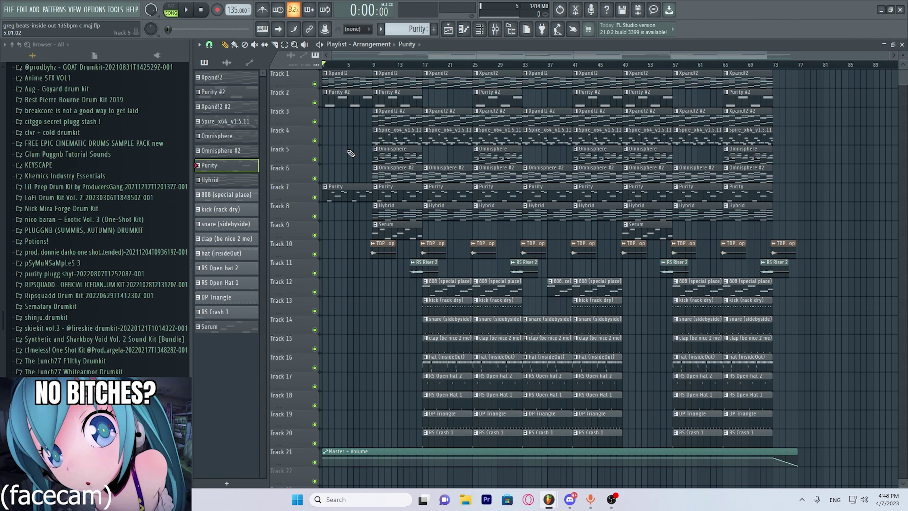
Play the inside out beat, check OBS's audio input level, and make Xpand!2 the current pattern
key("space")
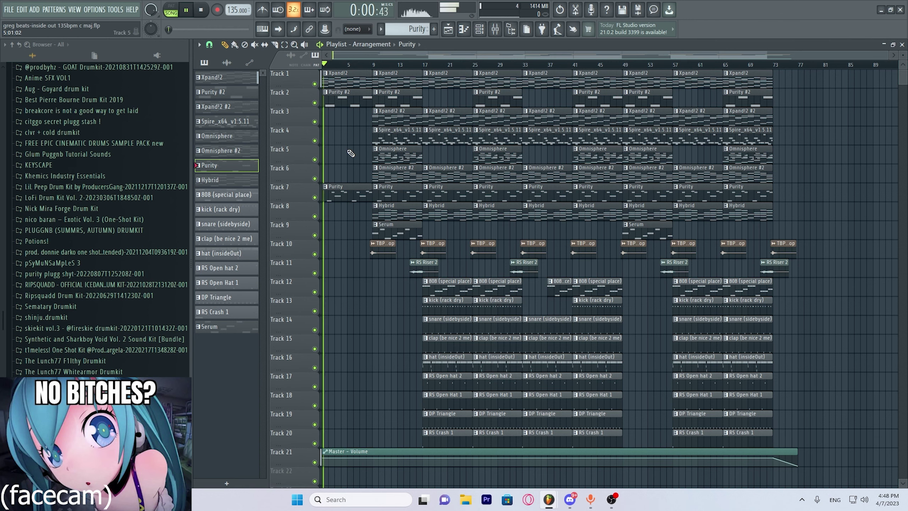
left_click(611, 499)
left_click(790, 79)
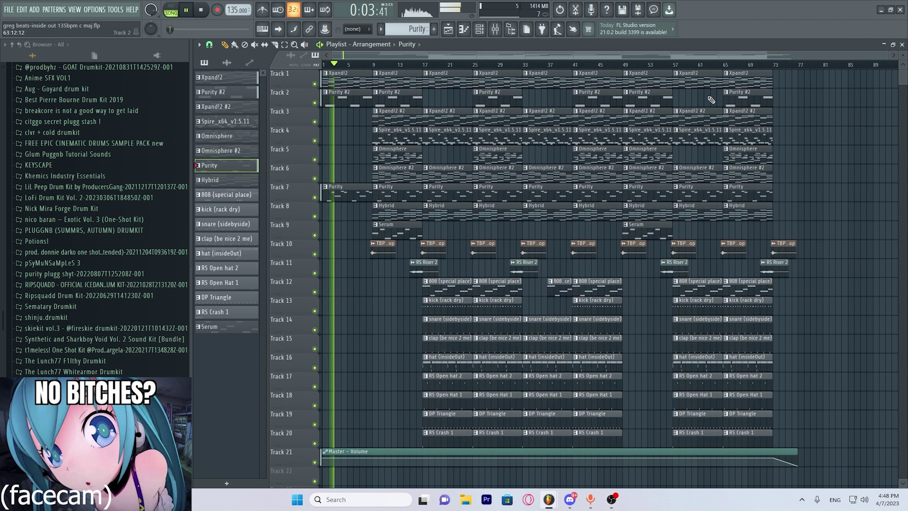
left_click(650, 72)
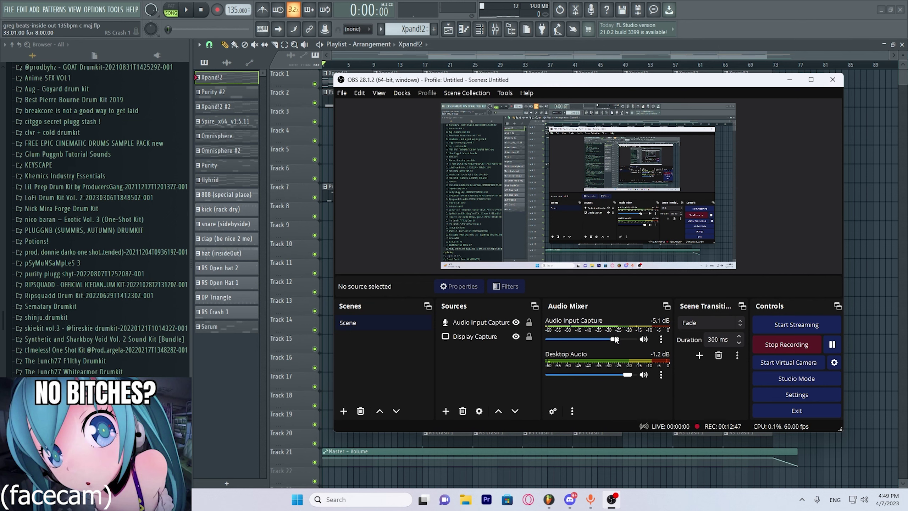
left_click(867, 224)
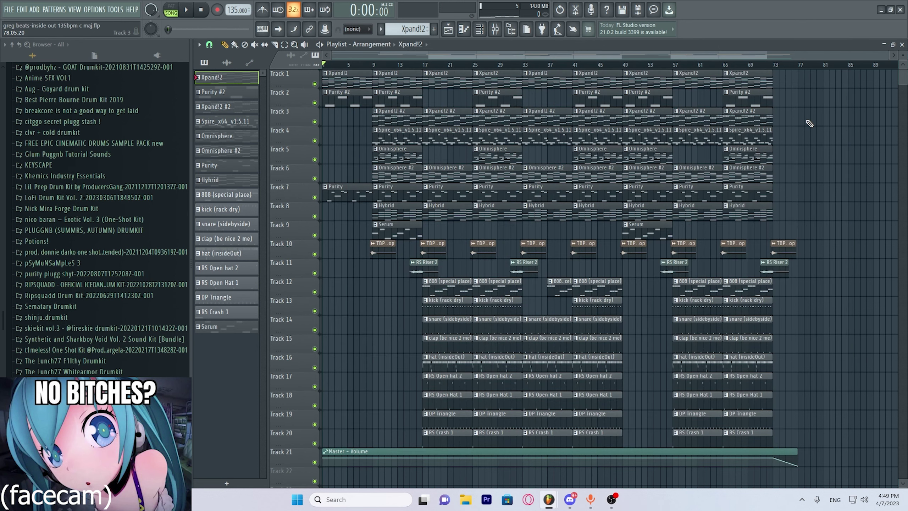
double_click(343, 75)
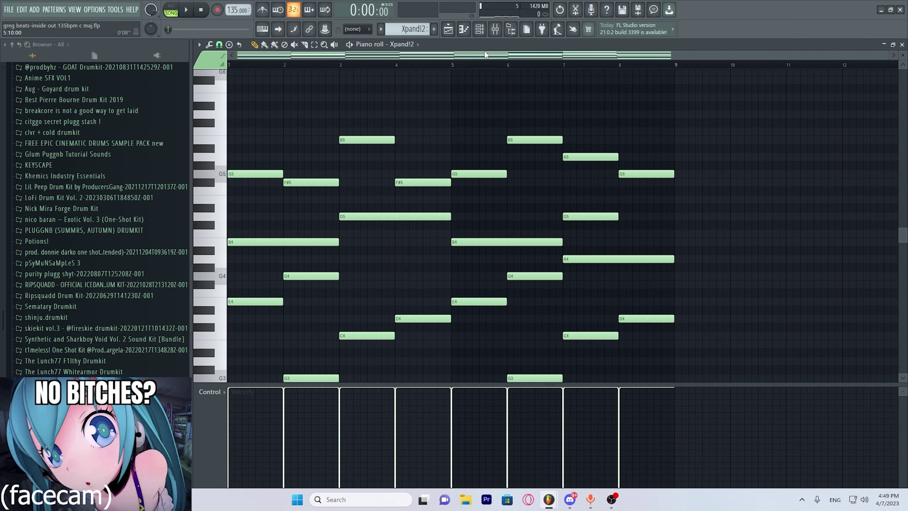
left_click(482, 35)
left_click(363, 205)
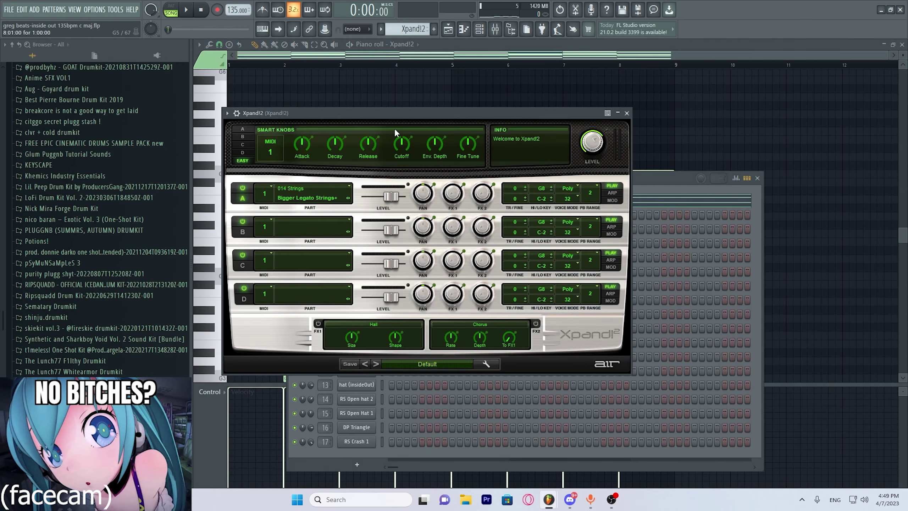
left_click_drag(432, 118, 483, 124)
left_click(763, 116)
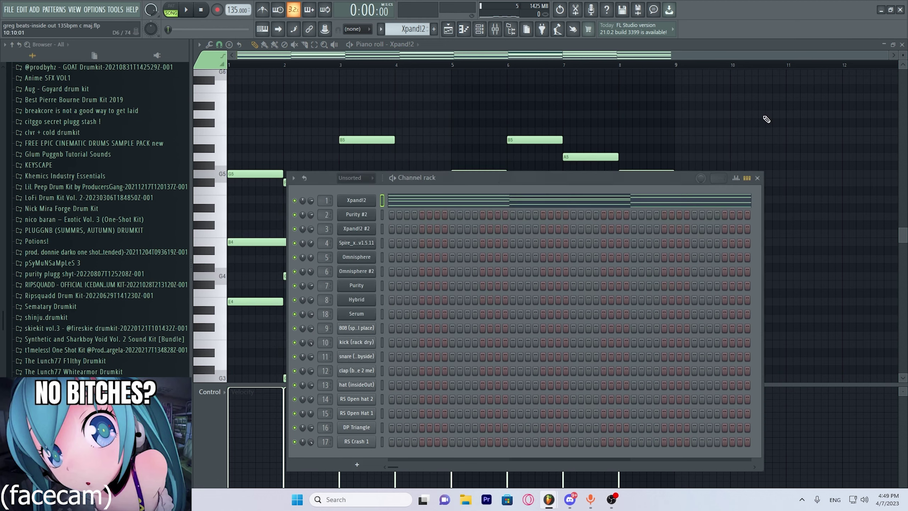
key("F6")
left_click(448, 29)
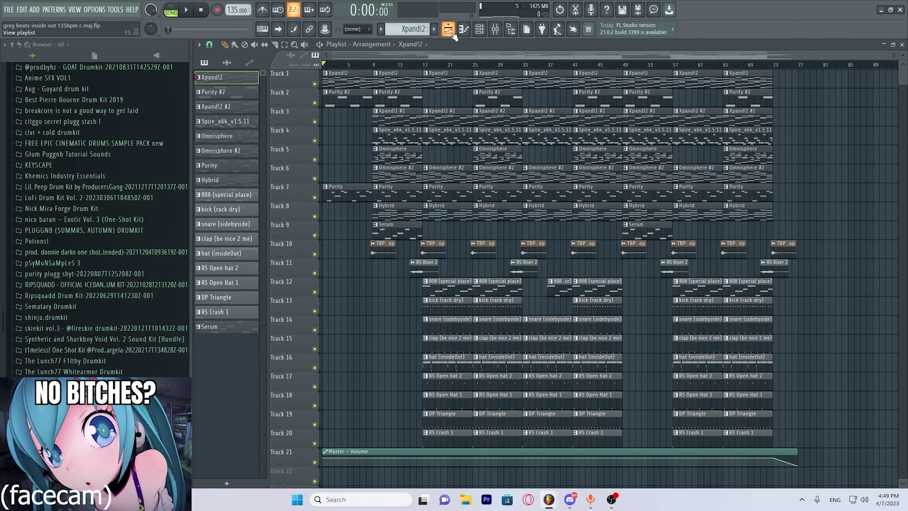
double_click(340, 76)
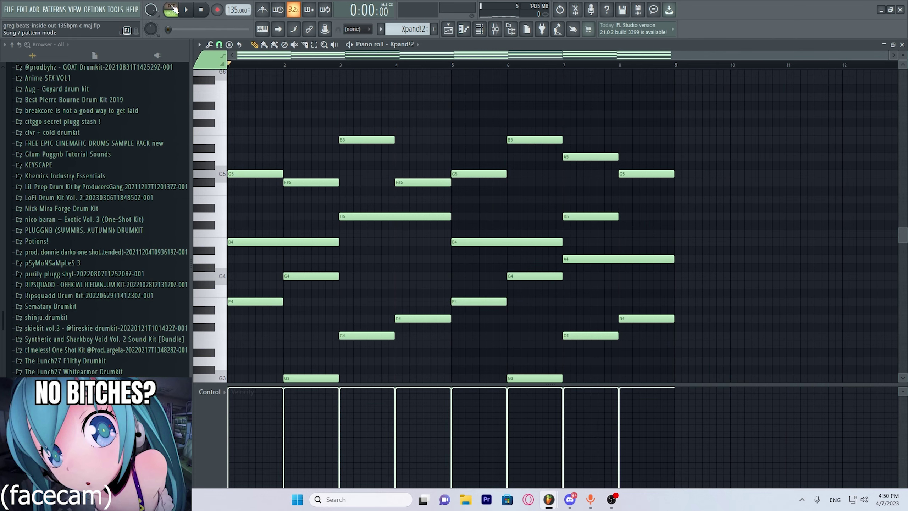
key("F5")
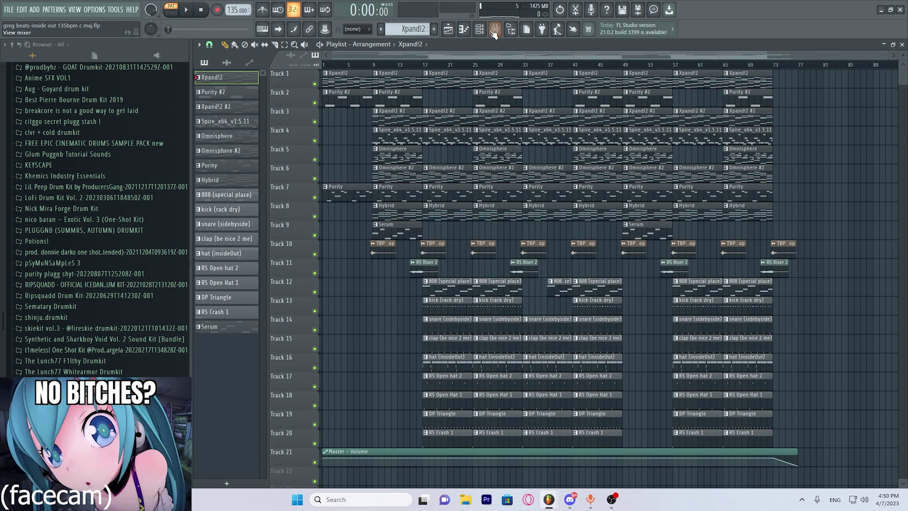
key("F7")
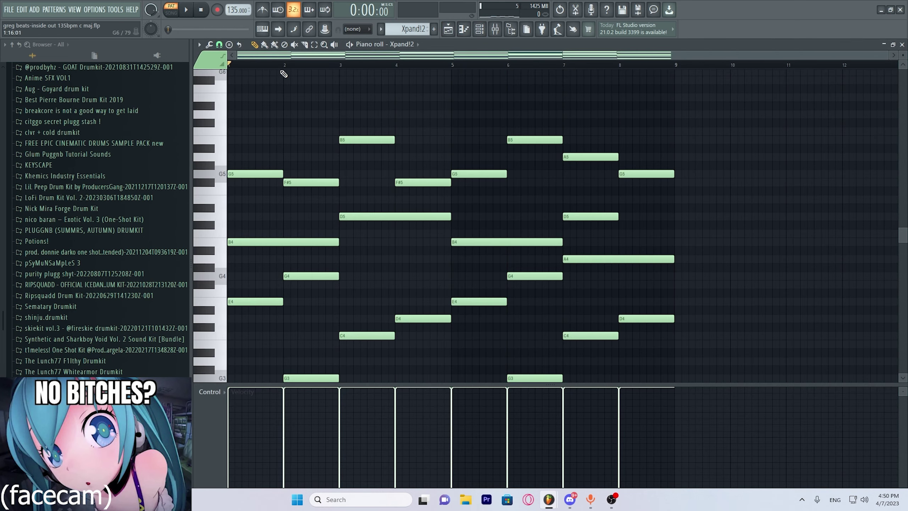
scroll(304, 111, "down", 4)
left_click(495, 30)
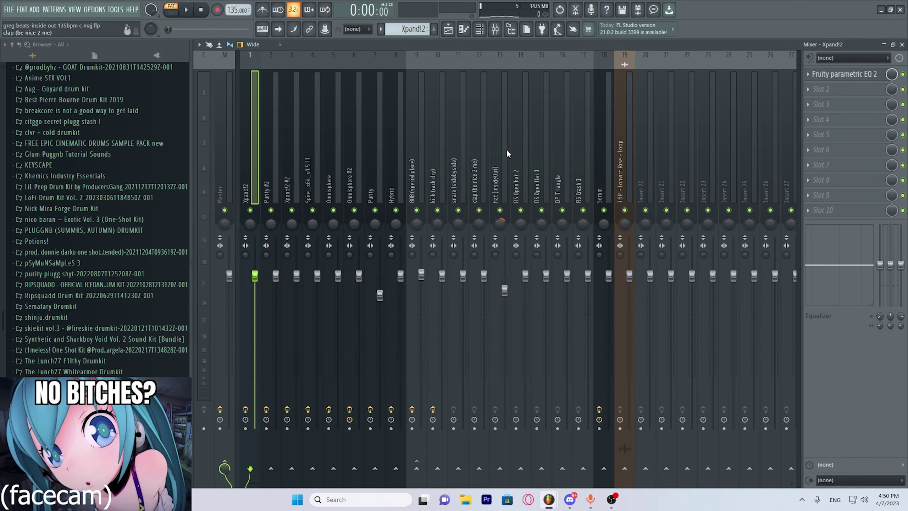
left_click(848, 75)
left_click(849, 75)
left_click(902, 45)
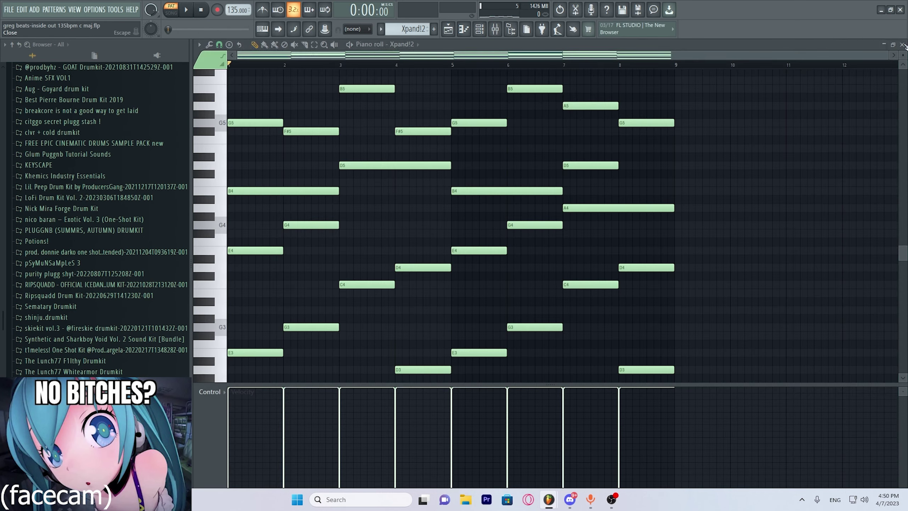
scroll(335, 322, "down", 3)
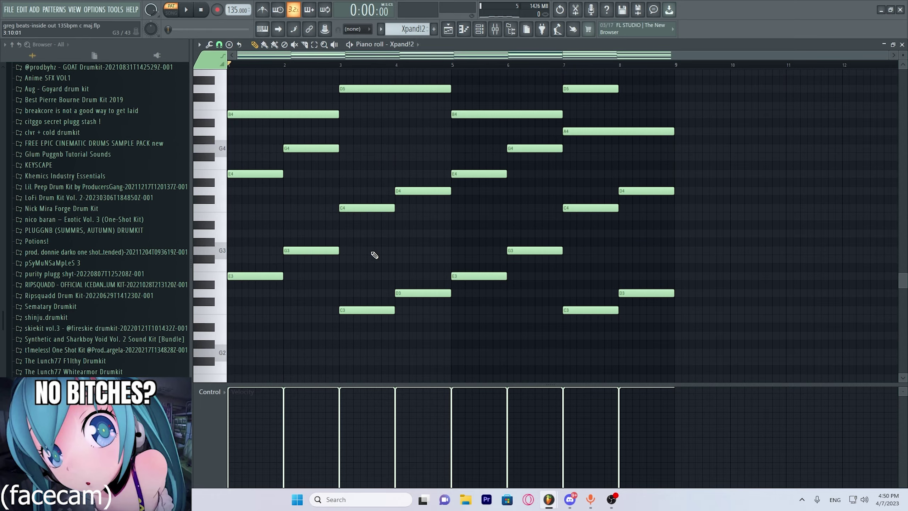
key("space")
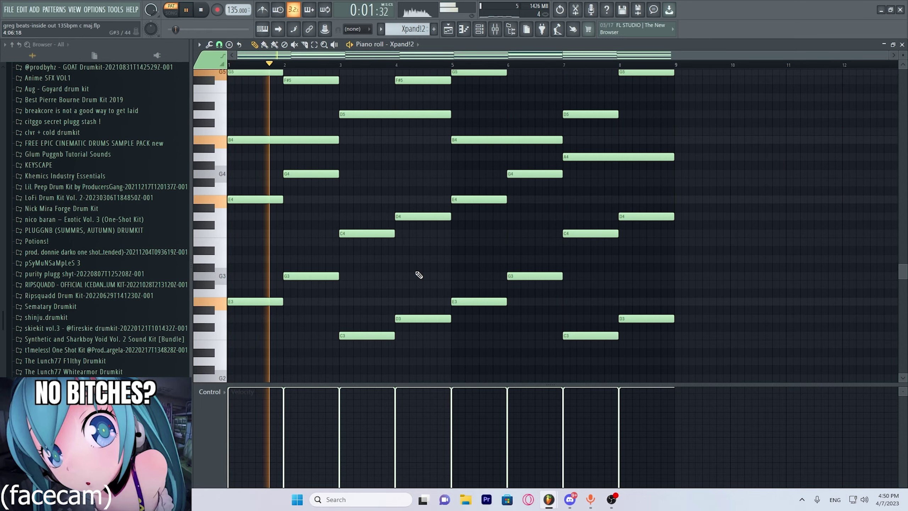
scroll(419, 274, "up", 4)
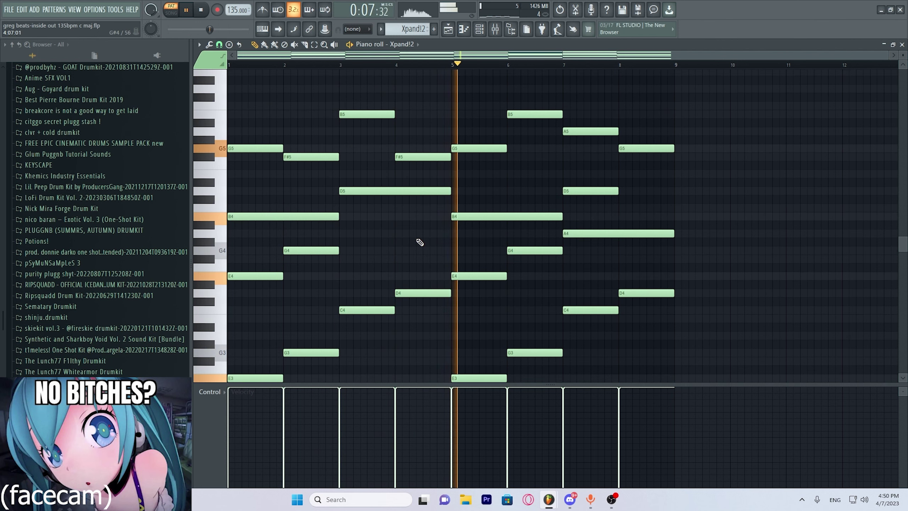
scroll(420, 243, "down", 1)
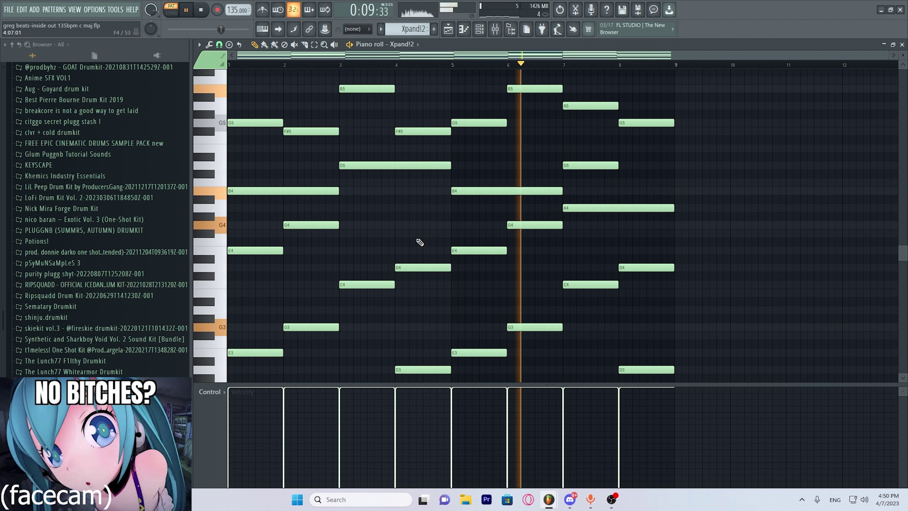
scroll(419, 242, "up", 1)
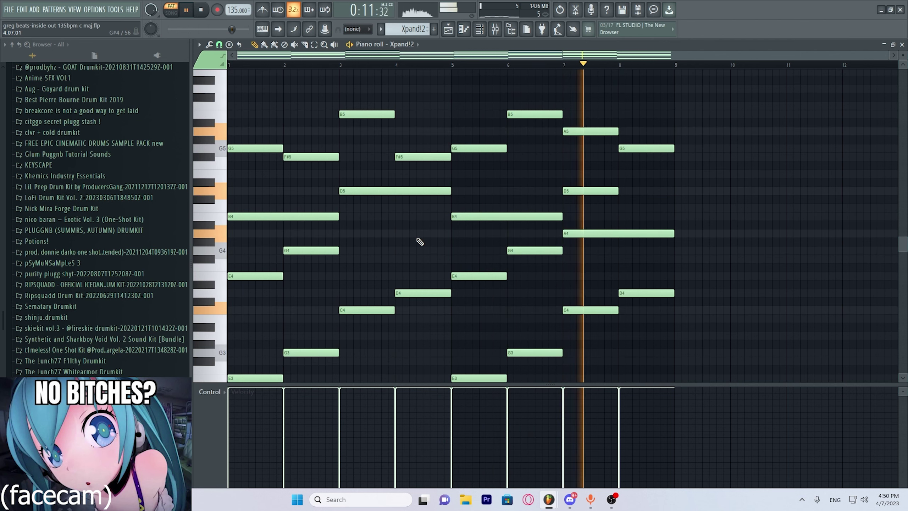
scroll(420, 242, "down", 1)
scroll(420, 243, "up", 1)
scroll(420, 242, "down", 1)
key("space")
scroll(420, 243, "down", 2)
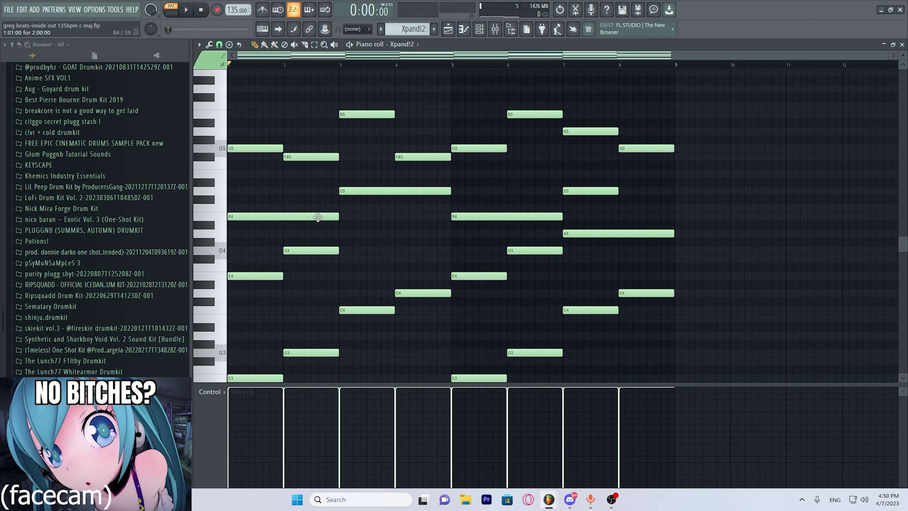
scroll(298, 235, "down", 1)
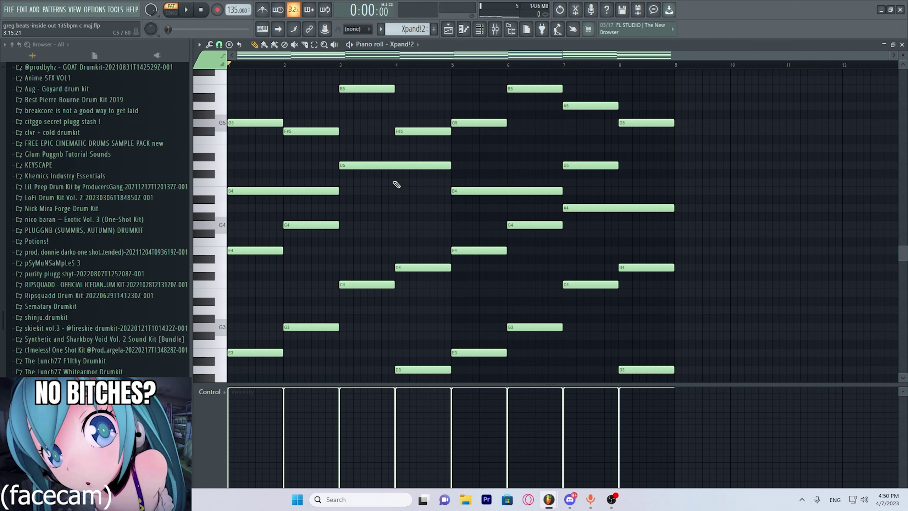
left_click(447, 30)
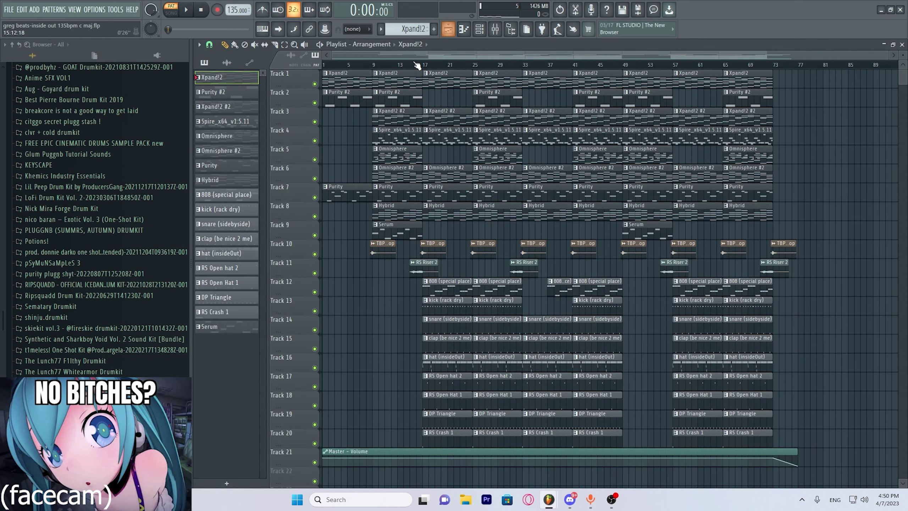
Open Purity #2's notes, check its instrument settings, and audition the pattern
double_click(391, 97)
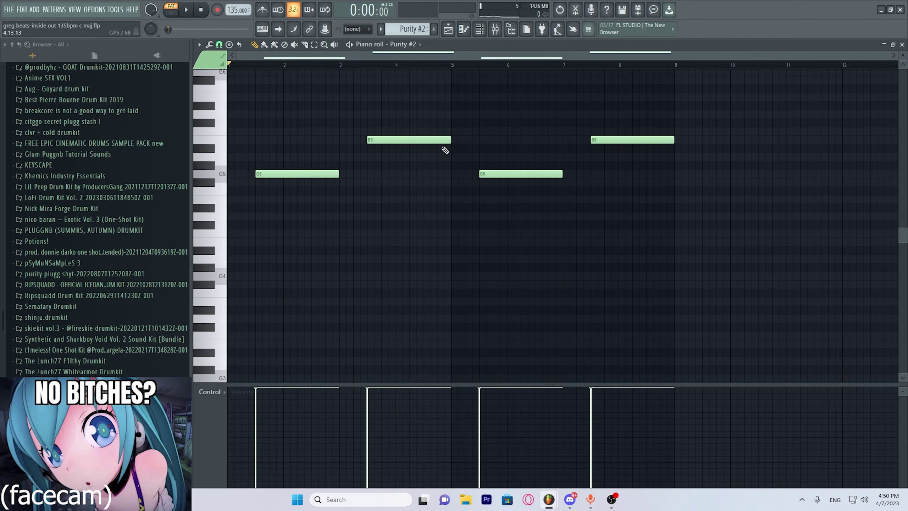
key("F6")
left_click(369, 220)
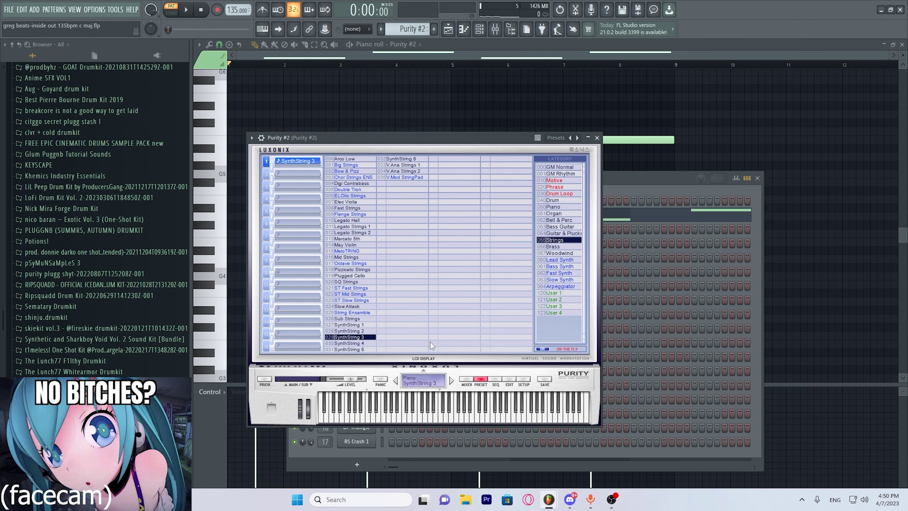
left_click(597, 138)
key("F6")
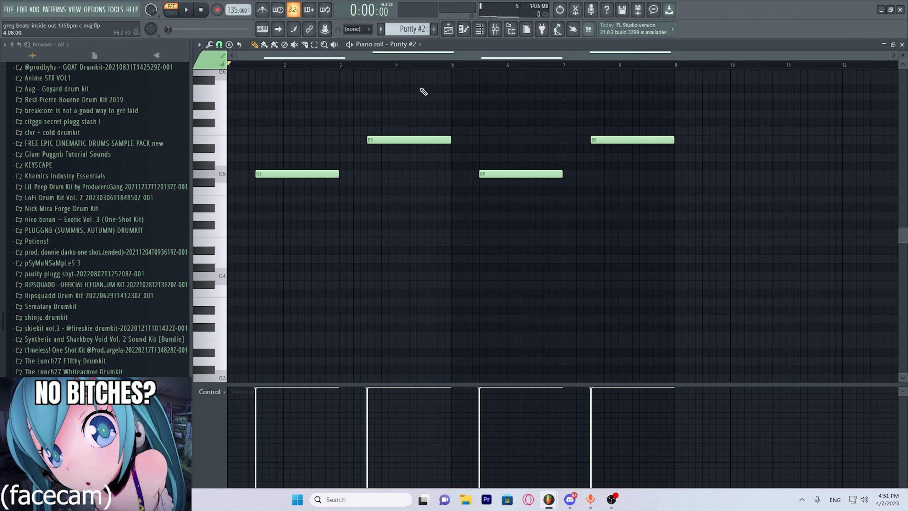
key("F6")
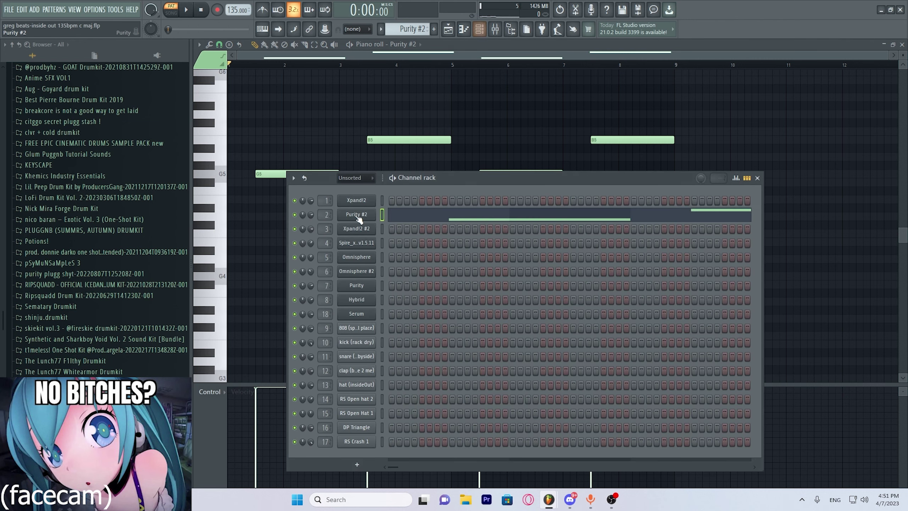
left_click(370, 220)
left_click(597, 138)
key("F6")
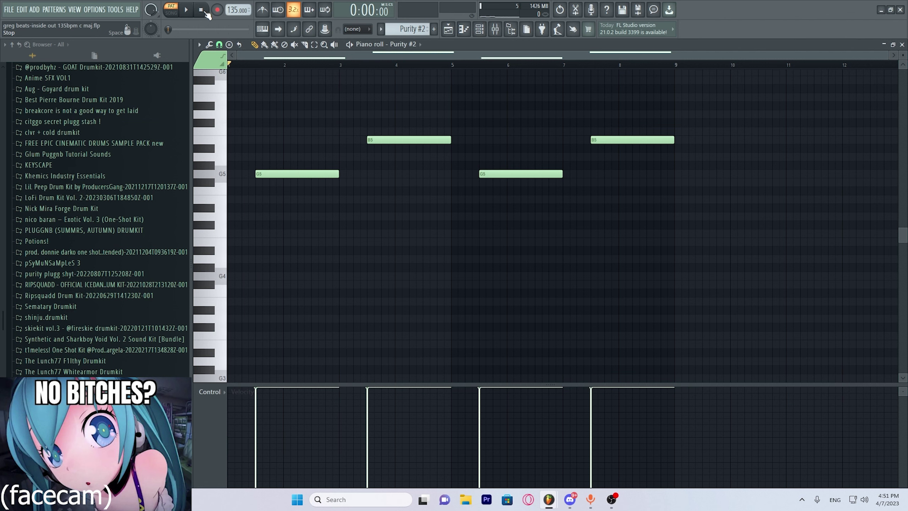
left_click(187, 10)
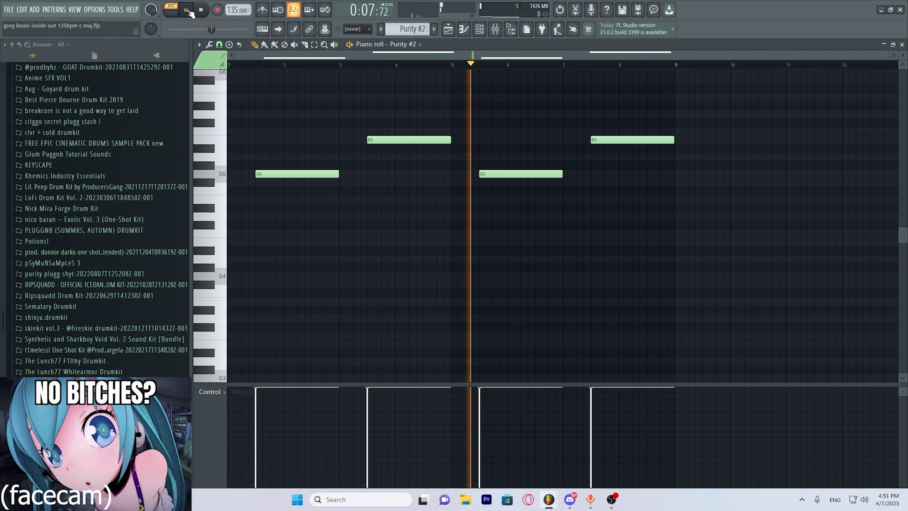
key("space")
Inspect Purity #2's Fruity parametric EQ 2 in the mixer, then show the Xpand!2 #2 pattern
key("F9")
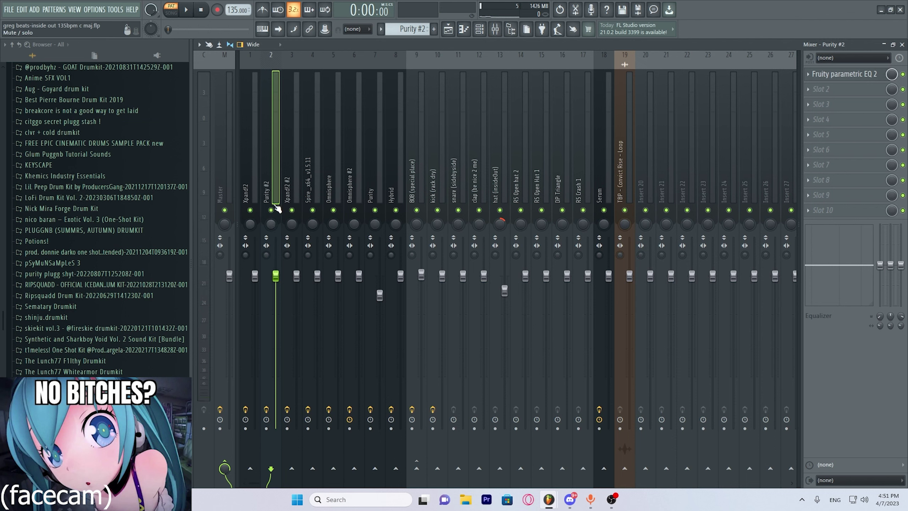
left_click(297, 161)
left_click(272, 145)
left_click(833, 74)
left_click(834, 75)
left_click(835, 75)
left_click(836, 76)
left_click(903, 44)
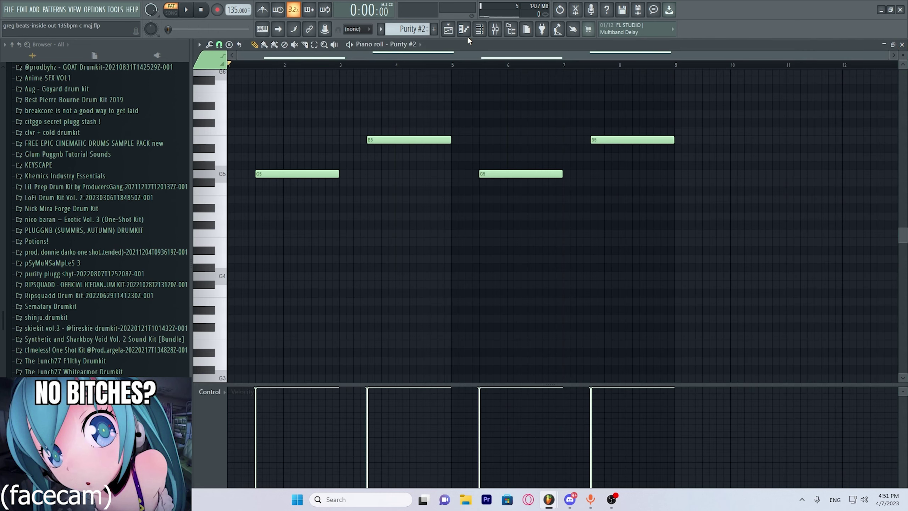
left_click(410, 27)
scroll(429, 89, "down", 2)
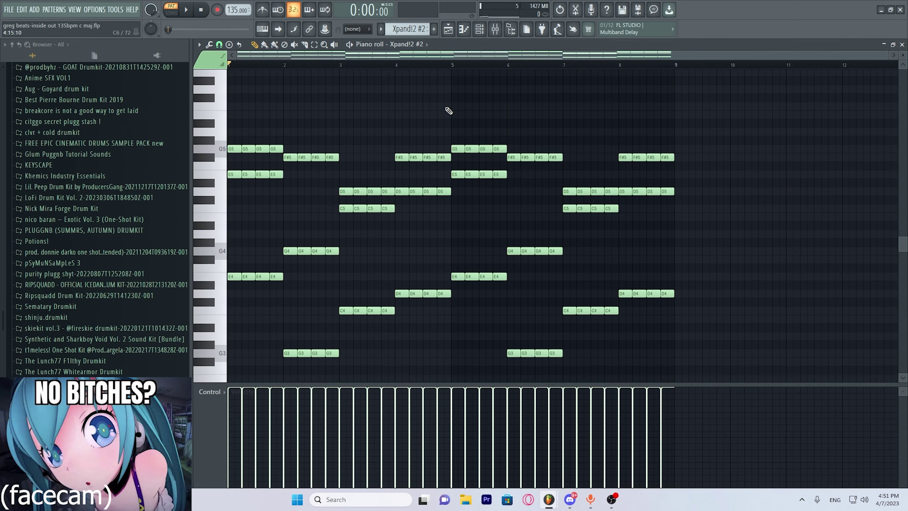
key("F6")
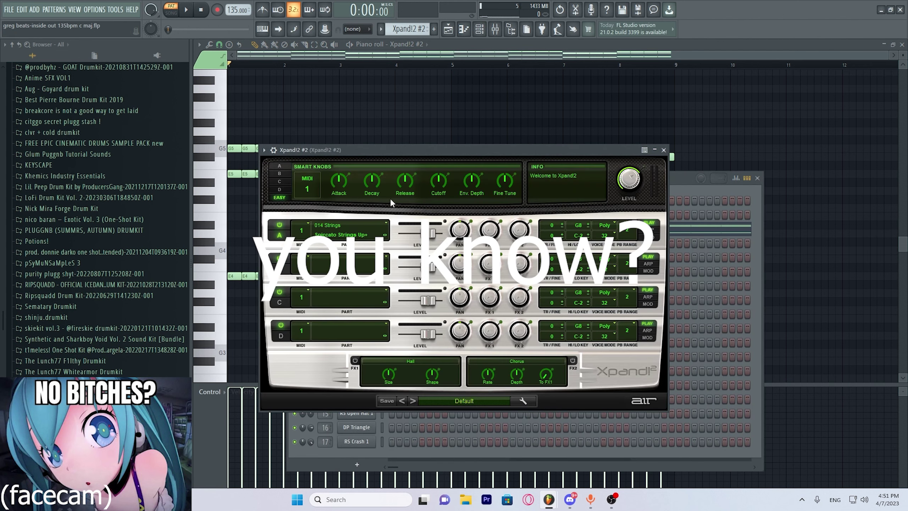
left_click(381, 76)
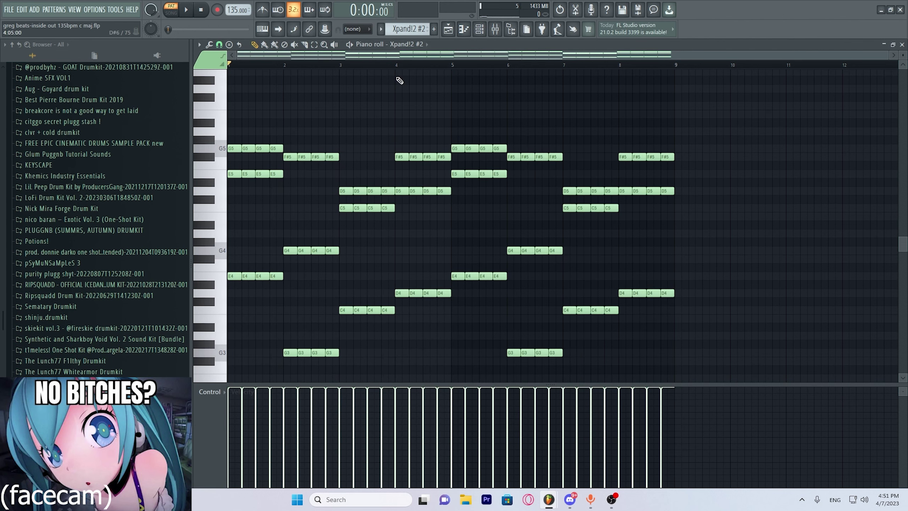
left_click(479, 29)
left_click(495, 29)
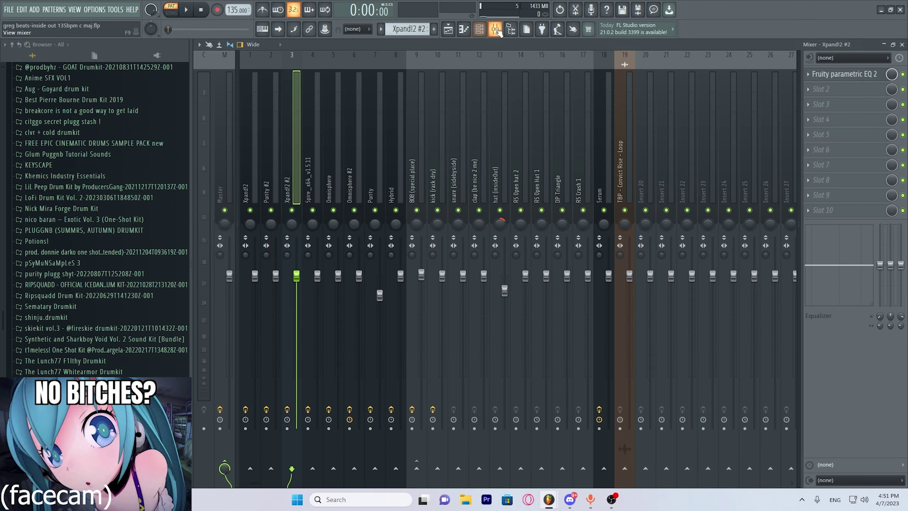
left_click(844, 74)
left_click(844, 73)
left_click(463, 29)
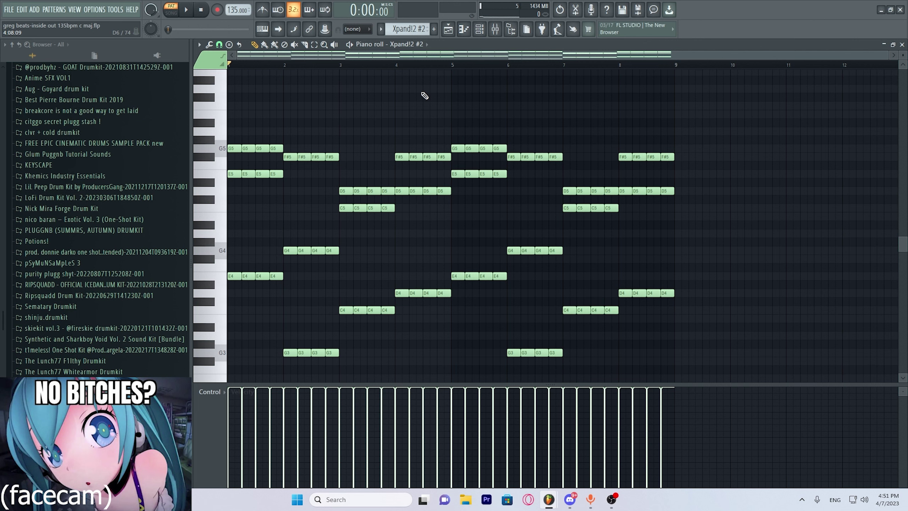
key("space")
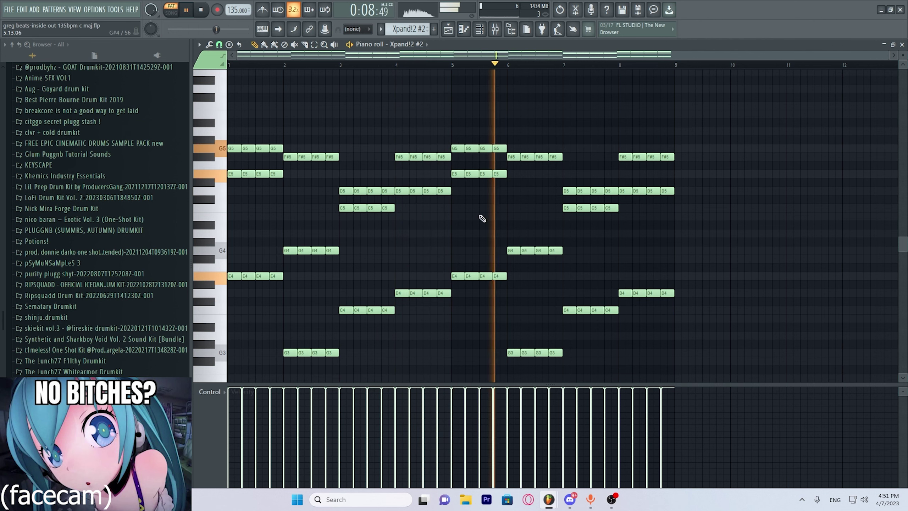
key("space")
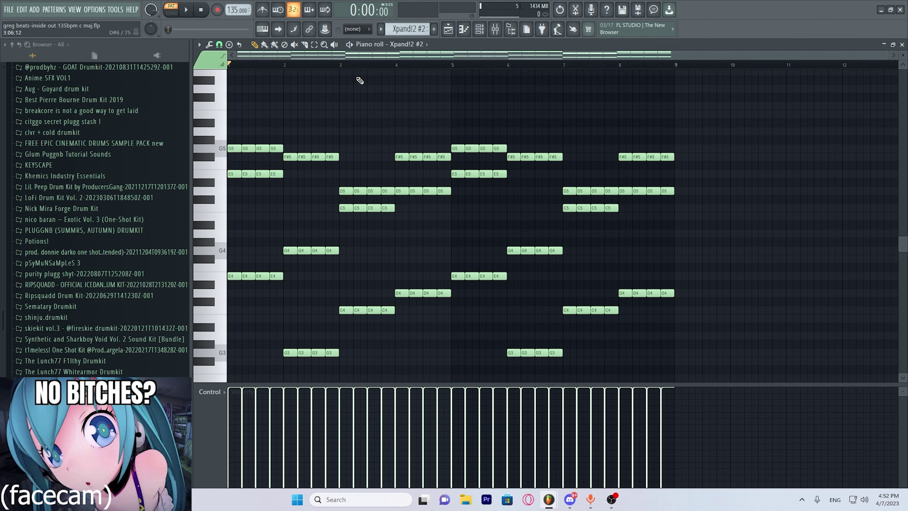
left_click(448, 28)
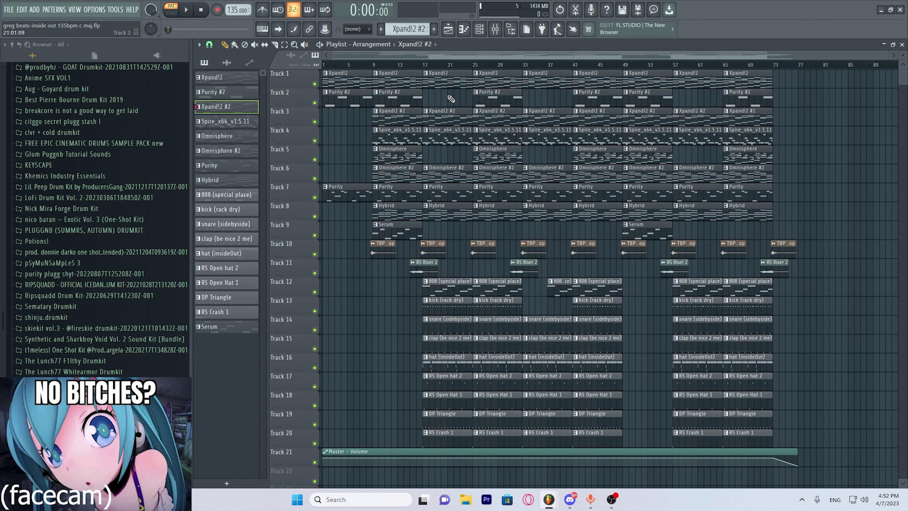
Back in the piano roll, open the Spire synth from the channel rack and close it again
left_click(463, 28)
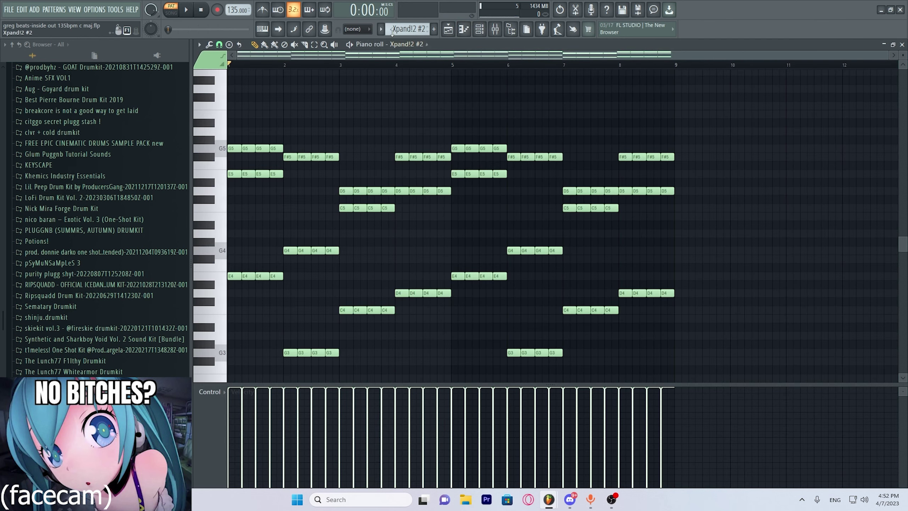
scroll(407, 29, "down", 1)
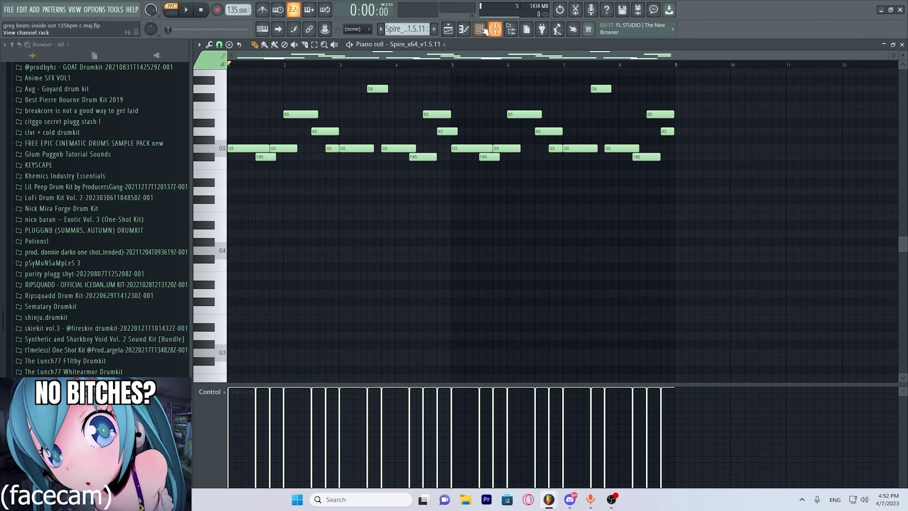
left_click(480, 29)
left_click(352, 247)
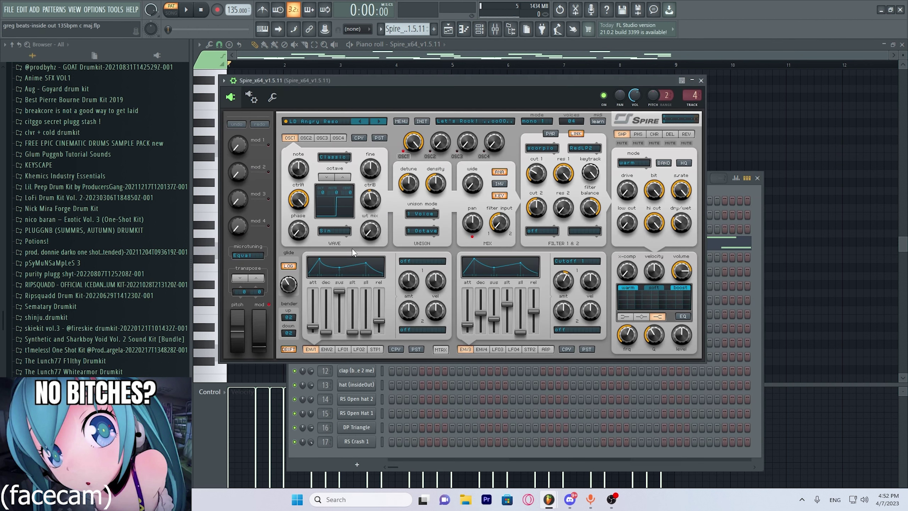
left_click(238, 84)
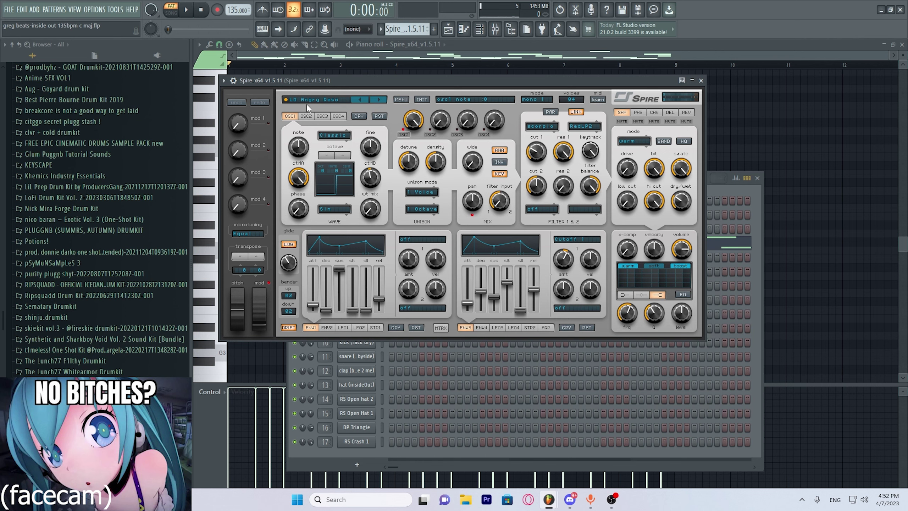
left_click(702, 81)
key("Escape")
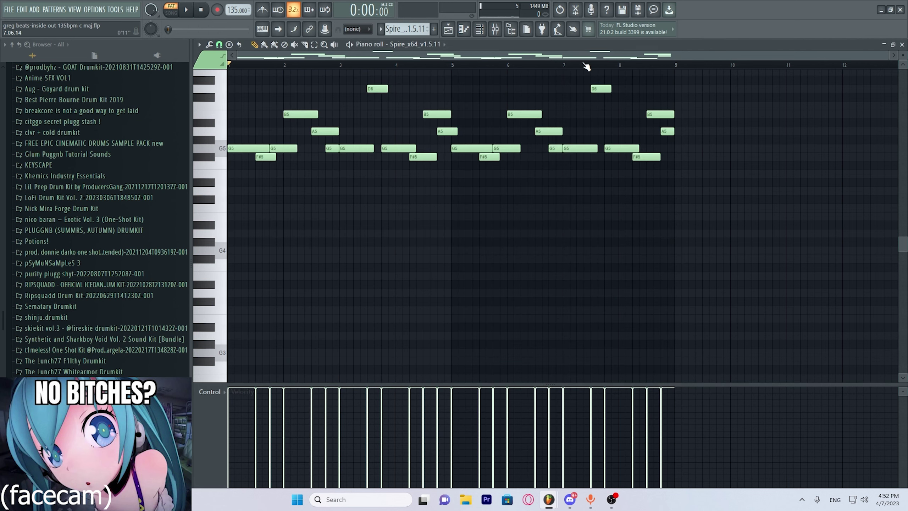
Check the EQ on the Spire mixer insert, then play the Spire melody through once
scroll(588, 264, "up", 1)
key("F9")
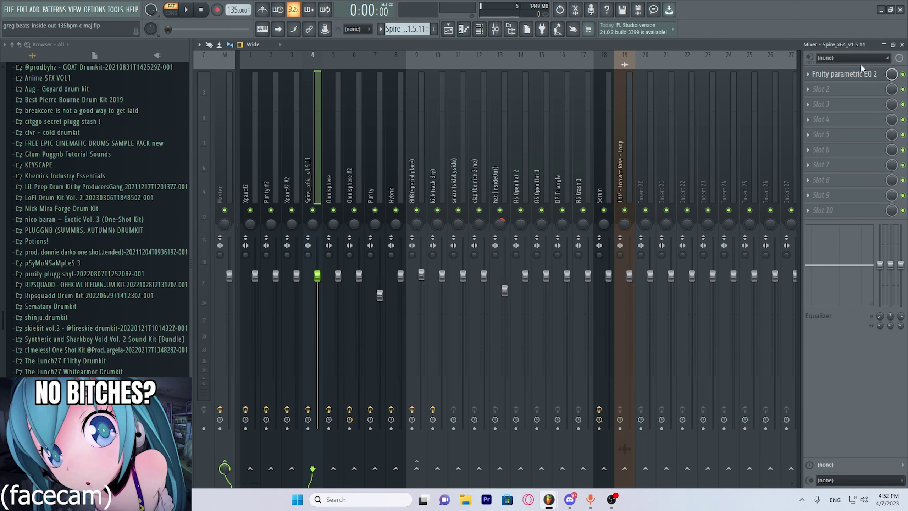
left_click(860, 73)
left_click(860, 72)
key("F9")
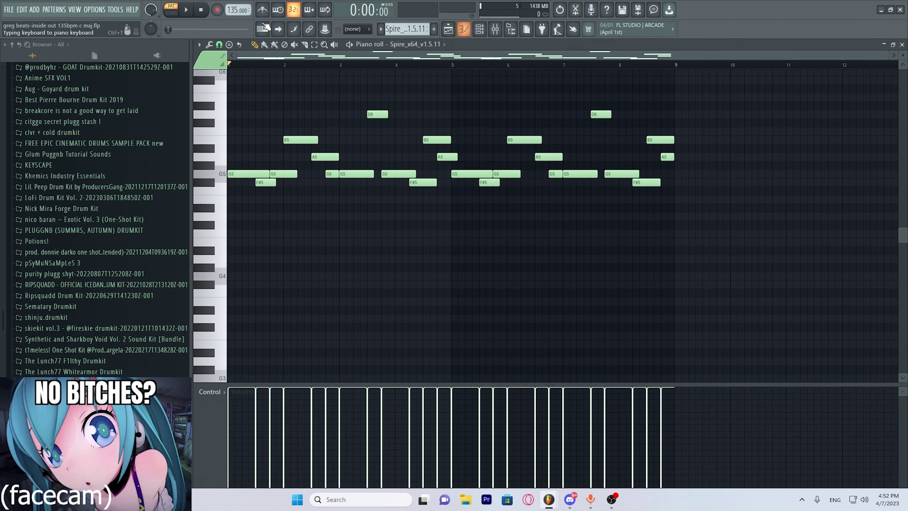
key("space")
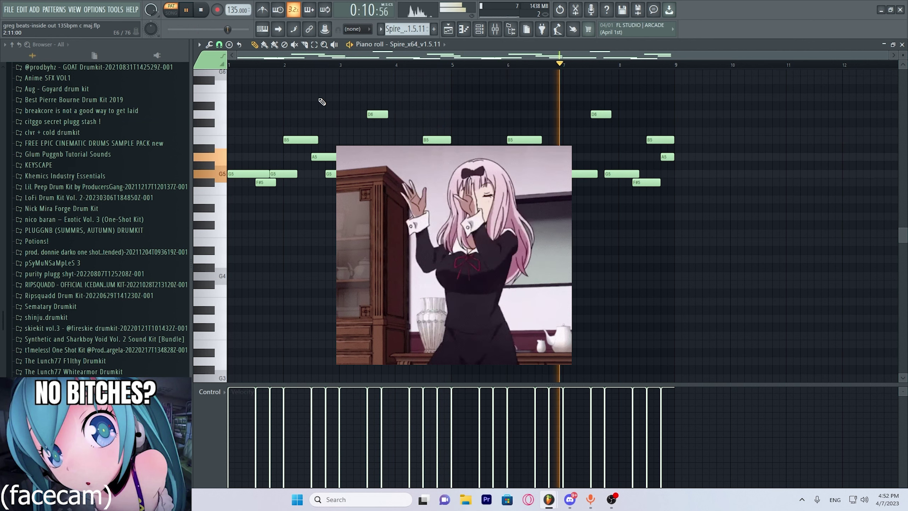
left_click(201, 10)
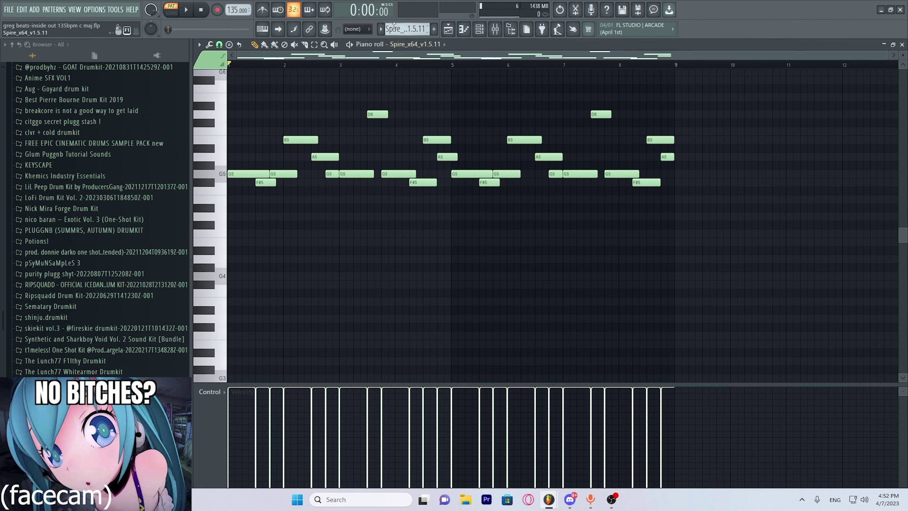
Switch to the Omnisphere pattern and view the Omnisphere instrument's B layer settings
scroll(421, 48, "down", 2)
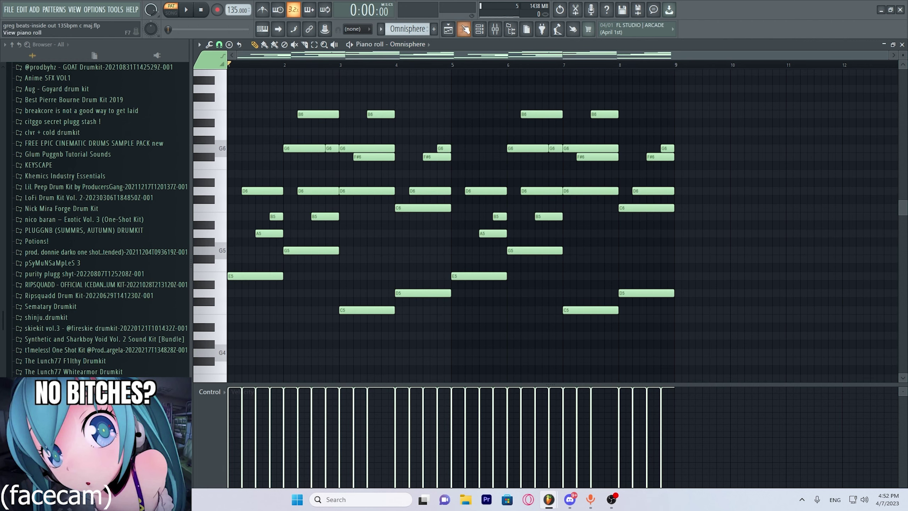
left_click(479, 28)
left_click(354, 260)
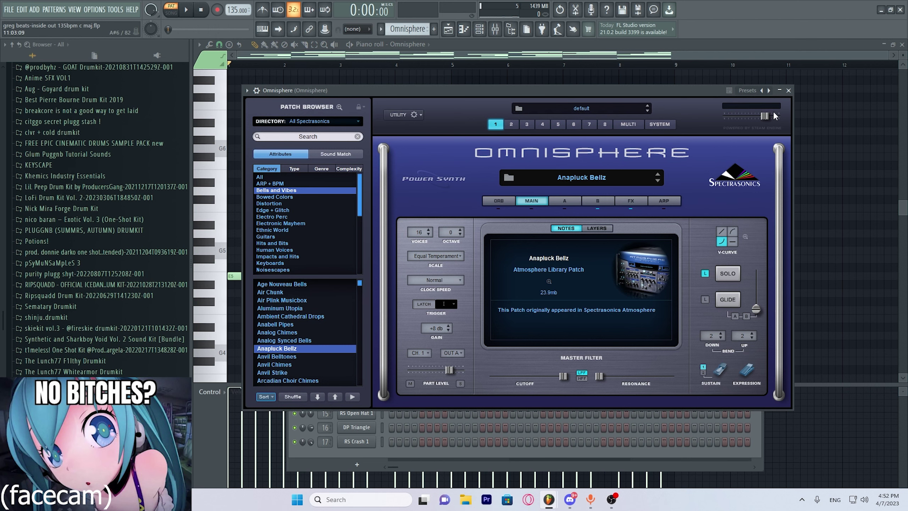
left_click(788, 92)
left_click(314, 57)
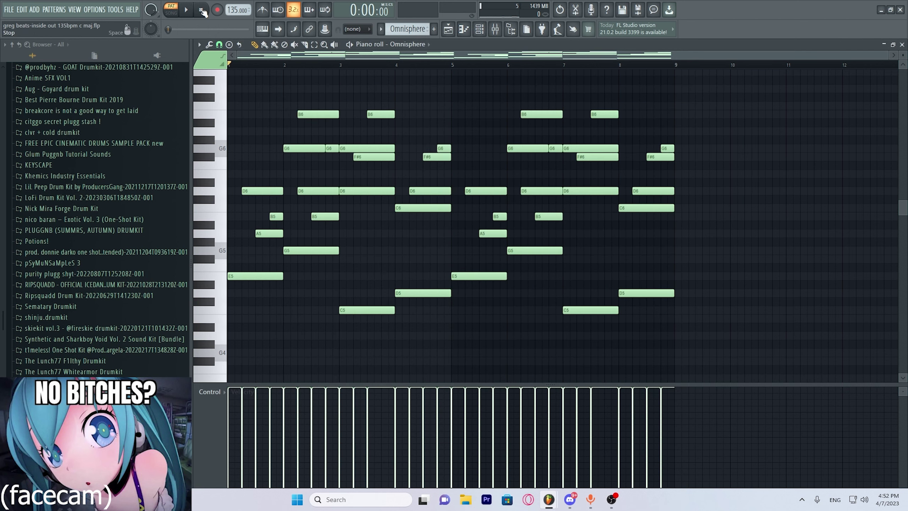
left_click(479, 28)
left_click(359, 260)
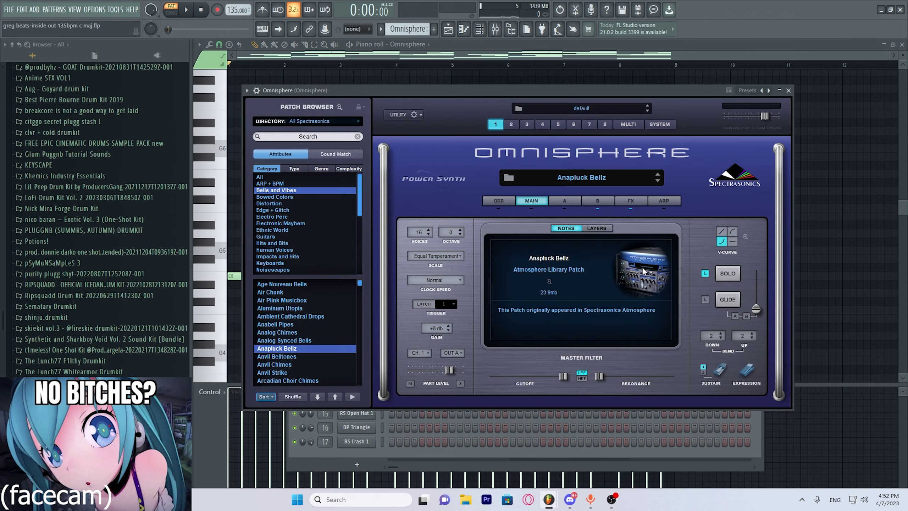
left_click(590, 202)
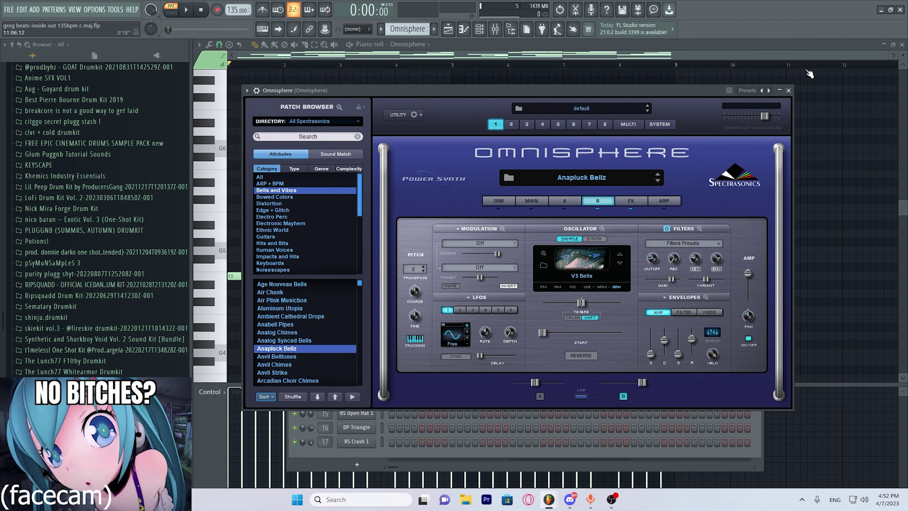
left_click(788, 90)
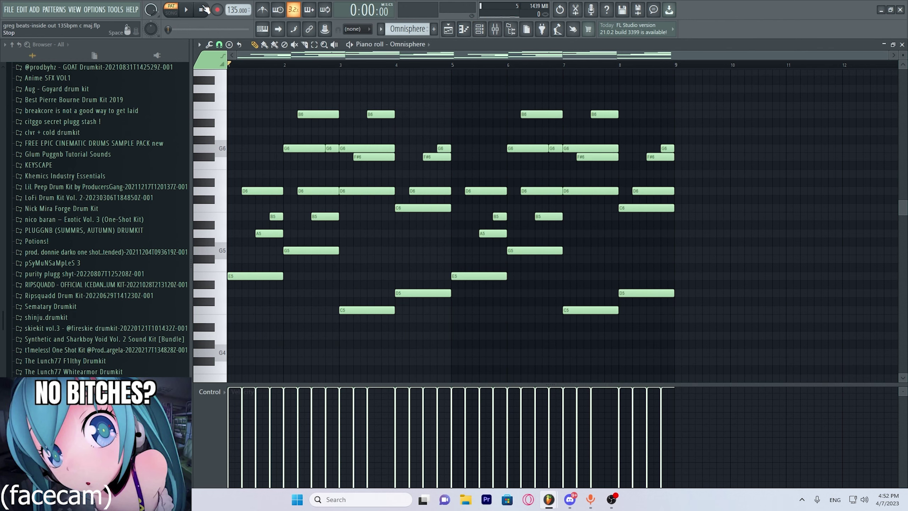
Play the Omnisphere Anapluck Bellz pattern, then open the mixer on its insert
key("space")
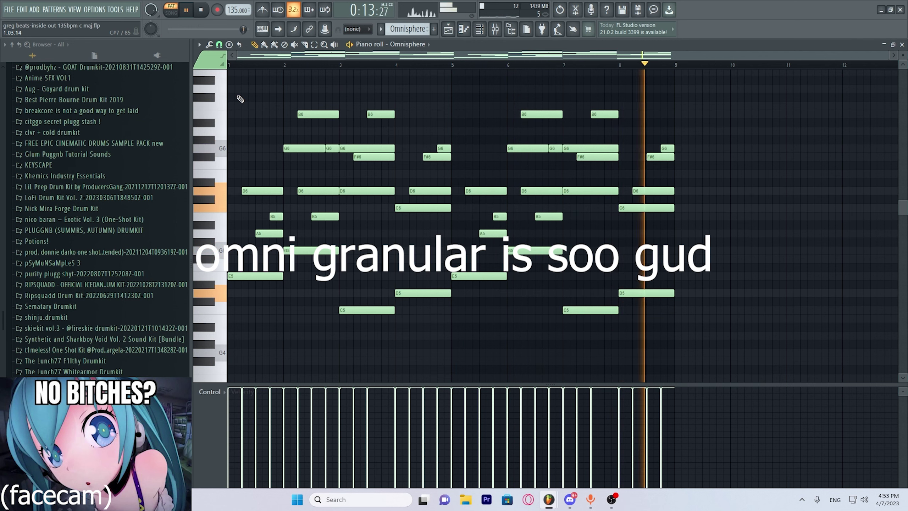
key("space")
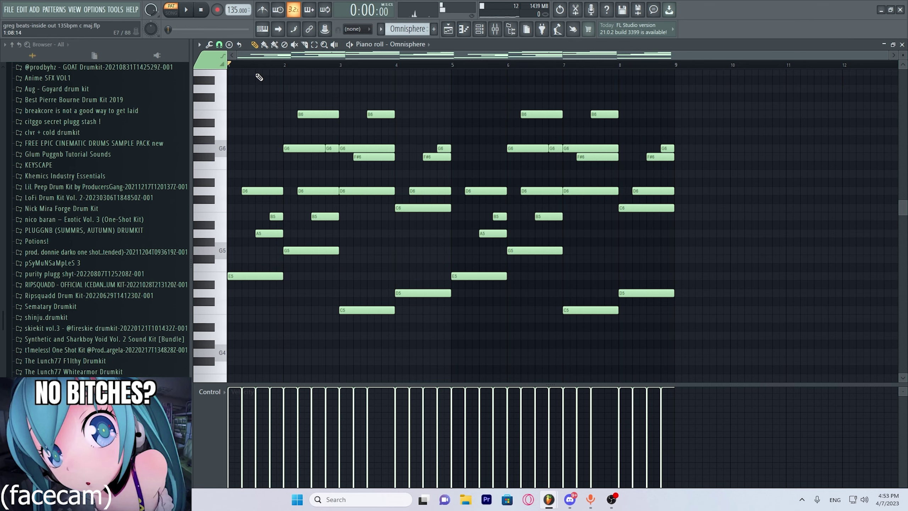
key("F9")
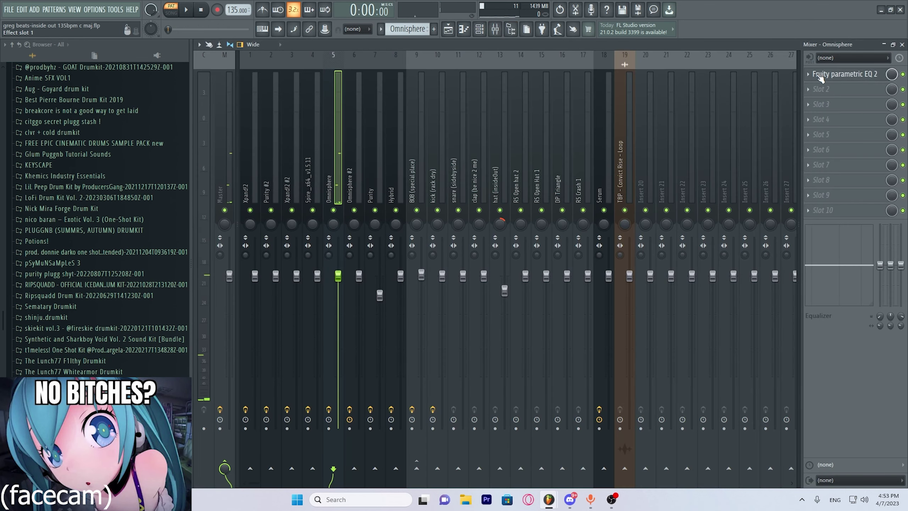
left_click(448, 29)
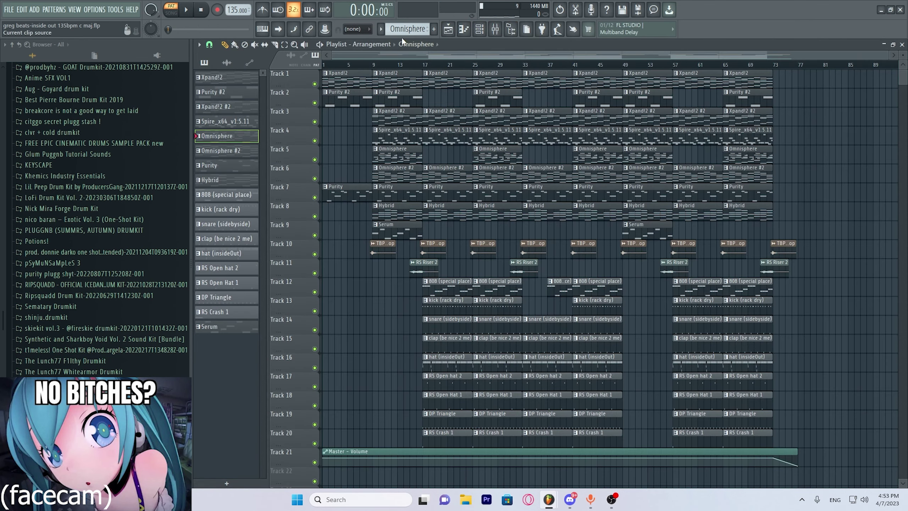
scroll(397, 32, "down", 1)
left_click(479, 29)
left_click(365, 274)
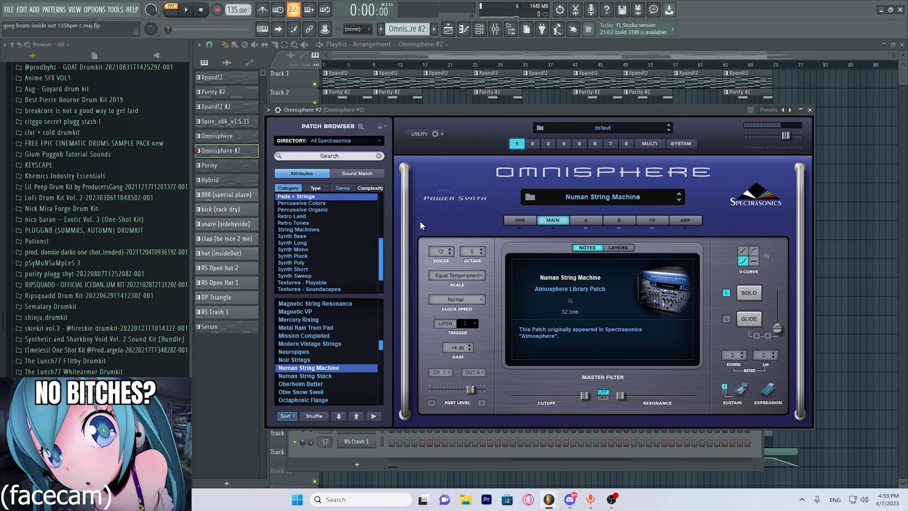
left_click(809, 111)
left_click(440, 275)
scroll(429, 207, "down", 1)
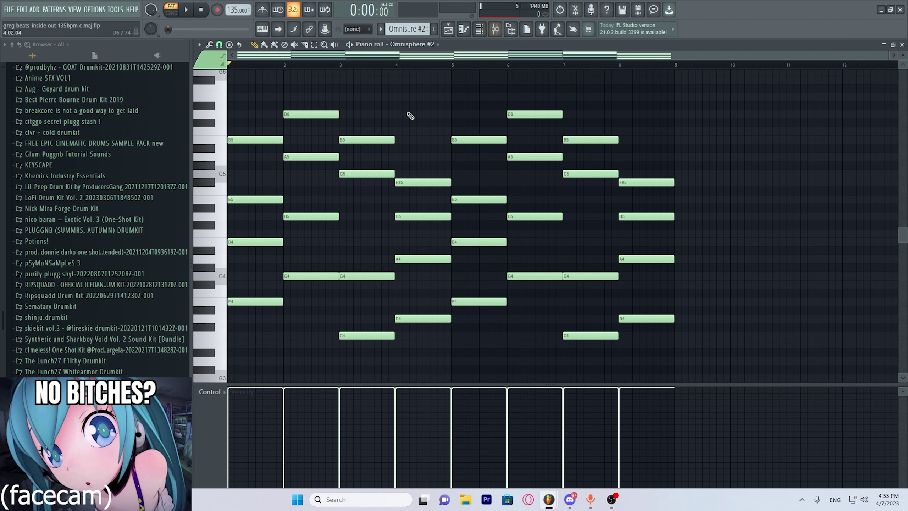
left_click(500, 31)
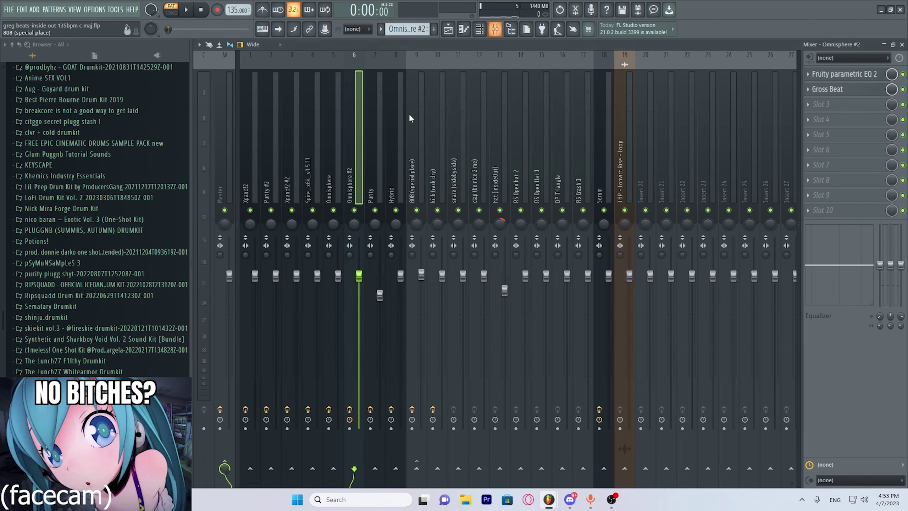
left_click(850, 92)
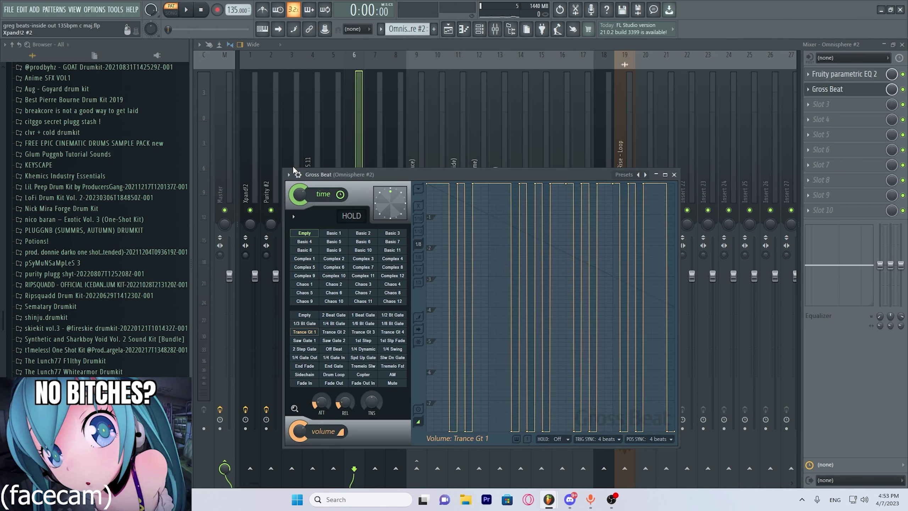
left_click_drag(384, 170, 382, 106)
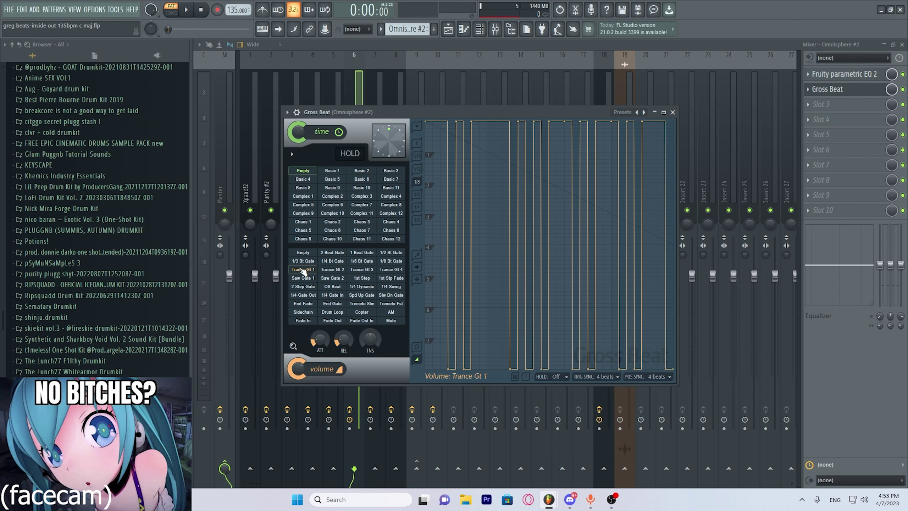
left_click(673, 112)
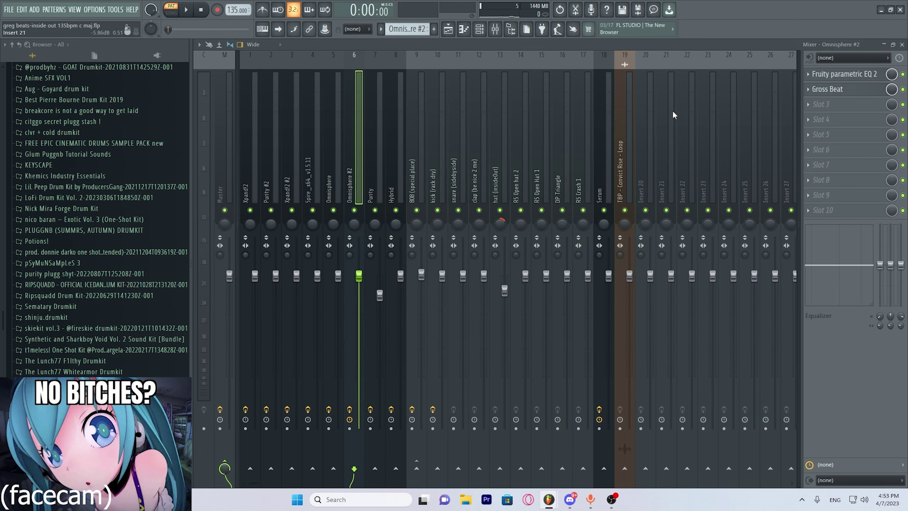
left_click(463, 29)
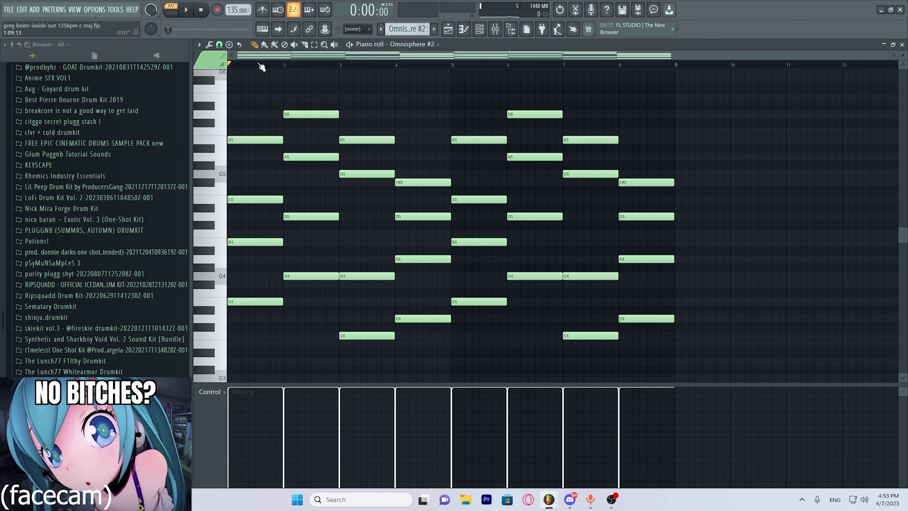
Play the Omnisphere #2 melody, nudge D6 down and back up an octave, then return to the playlist
left_click(187, 10)
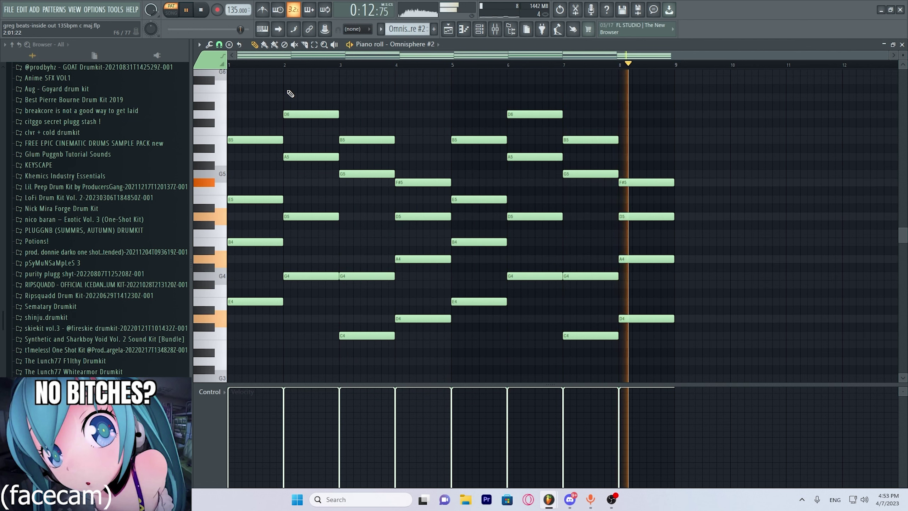
key("space")
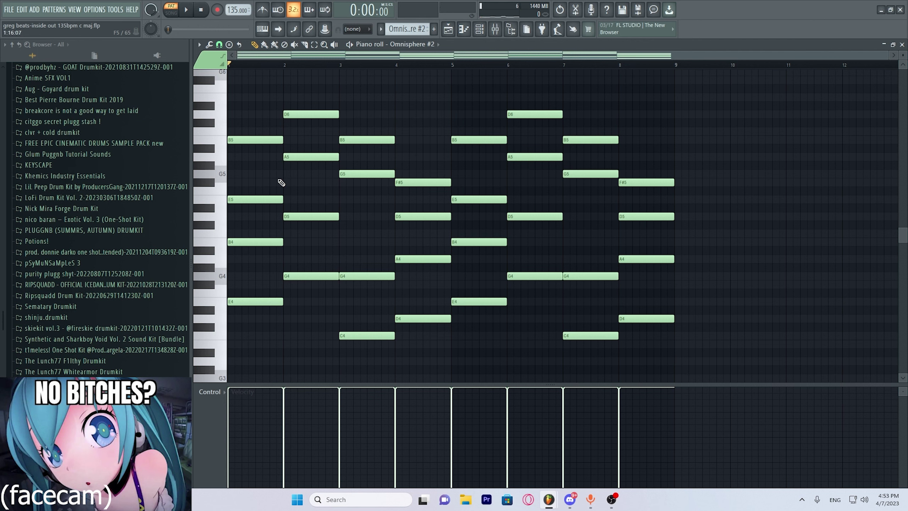
left_click(296, 115)
key("ctrl+Down")
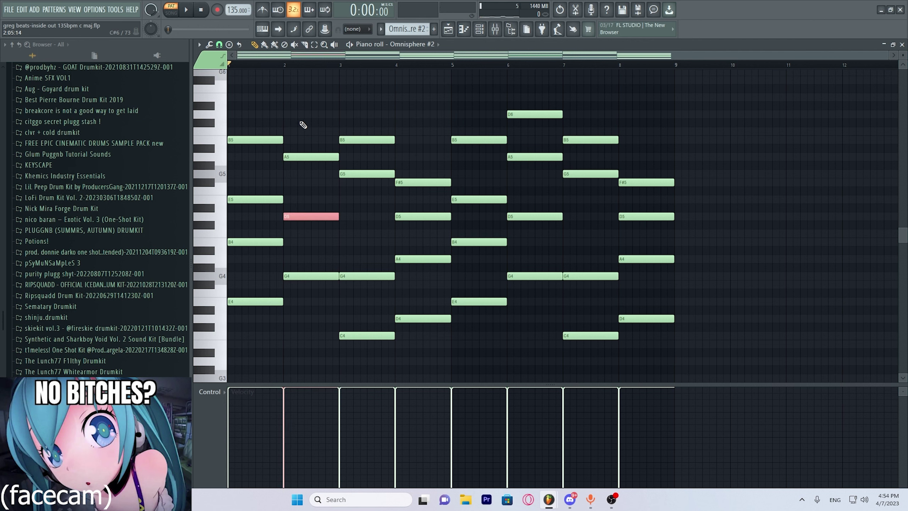
key("ctrl+Up")
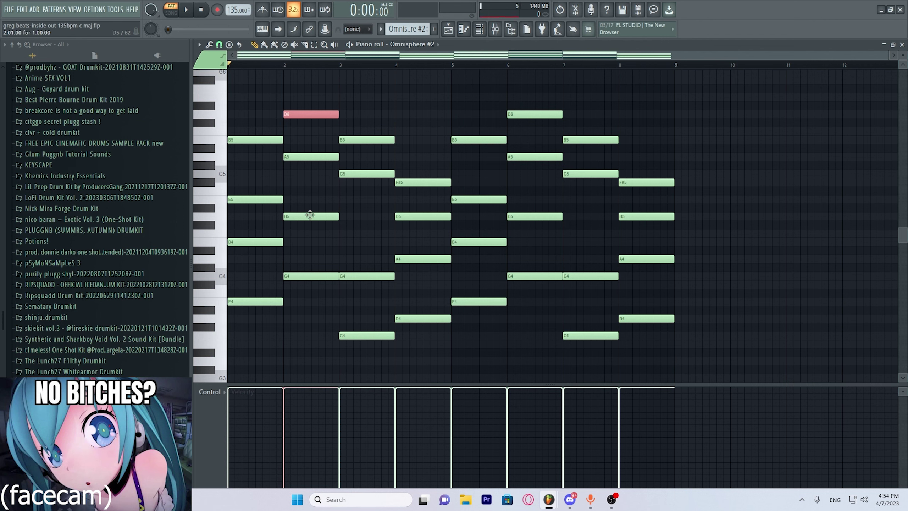
key("ctrl+d")
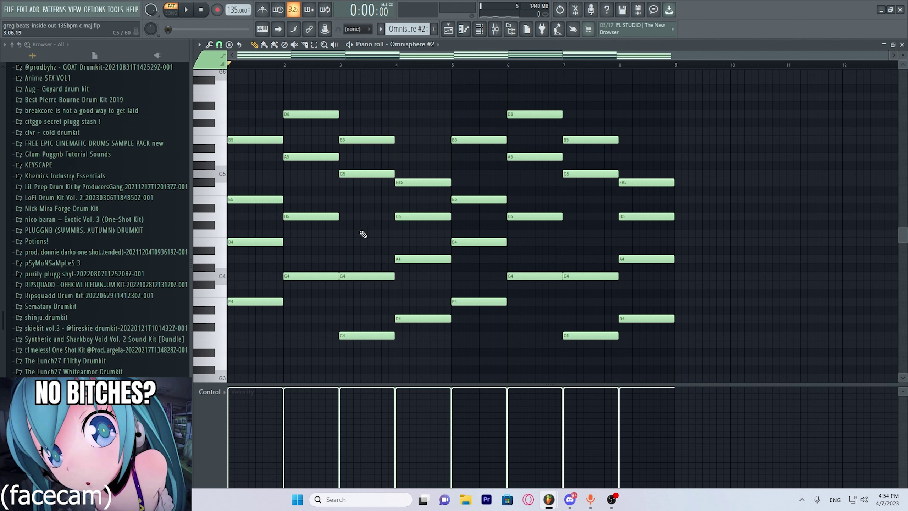
left_click(448, 29)
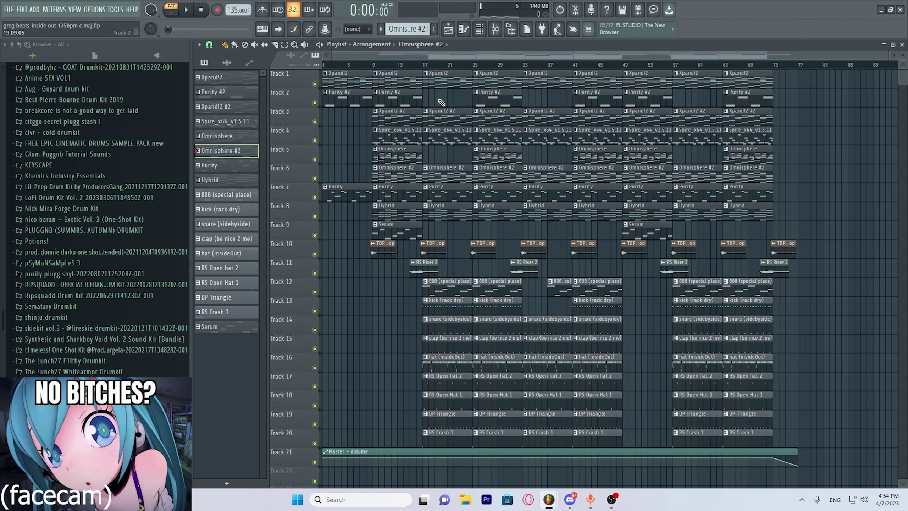
Open the Purity clip on Track 7 in the piano roll and inspect its instrument window
double_click(389, 197)
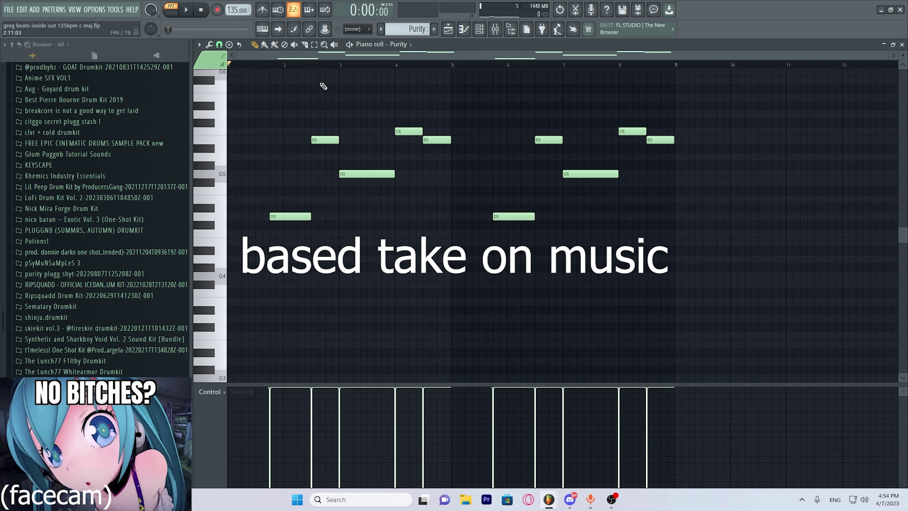
left_click(480, 29)
left_click(357, 241)
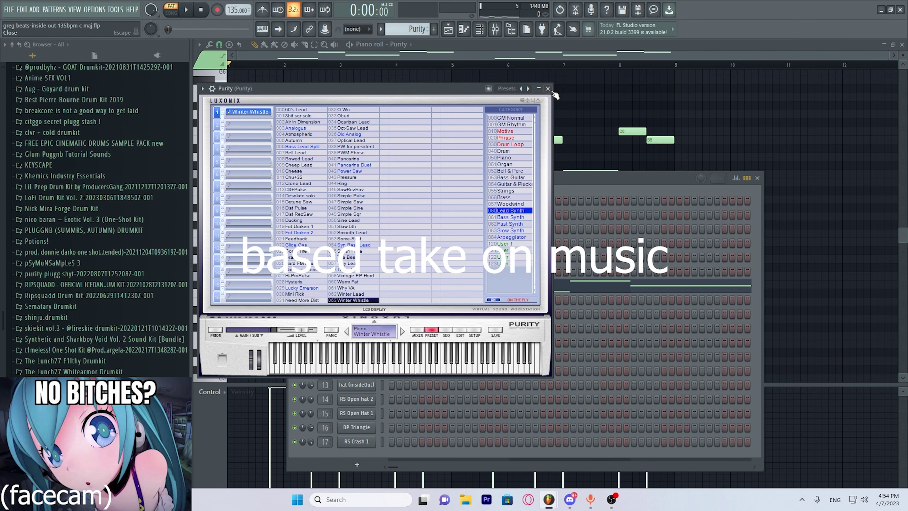
left_click_drag(553, 92, 654, 96)
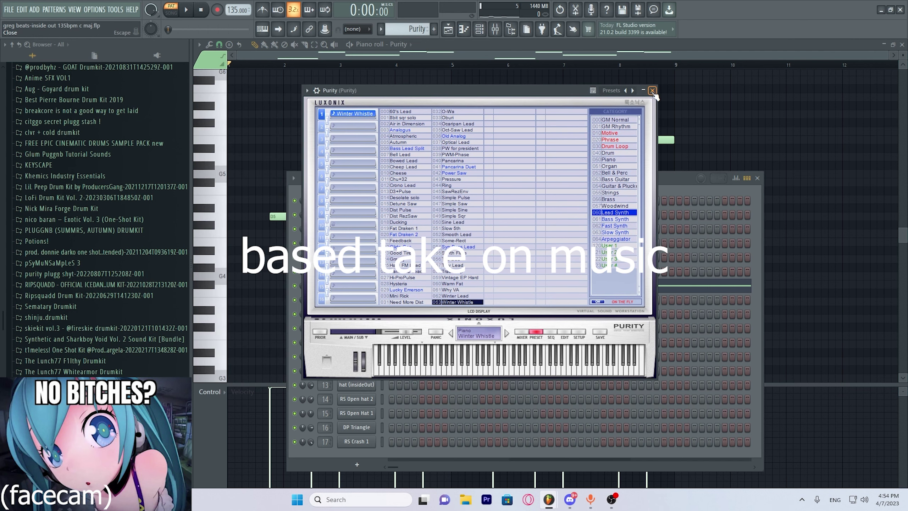
left_click(652, 91)
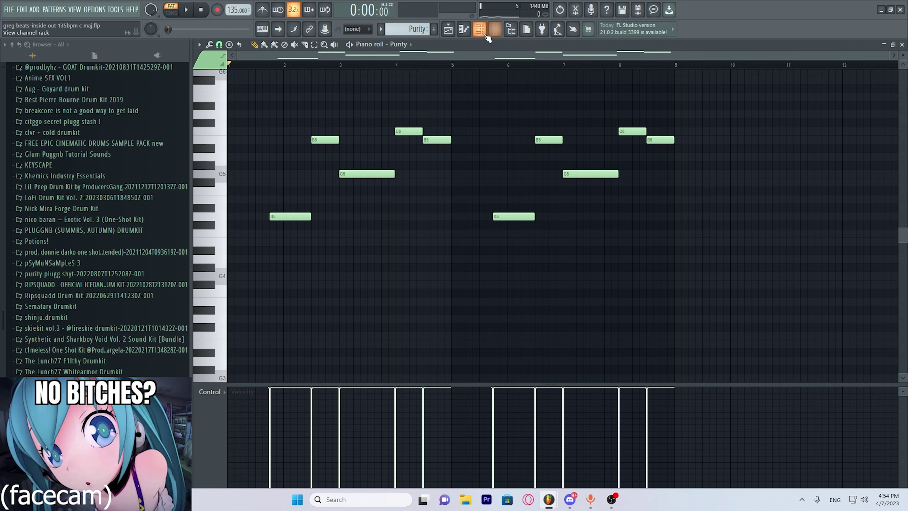
Recheck the Purity instrument window, then play the eight-bar Purity melody through once
left_click(479, 28)
left_click(357, 299)
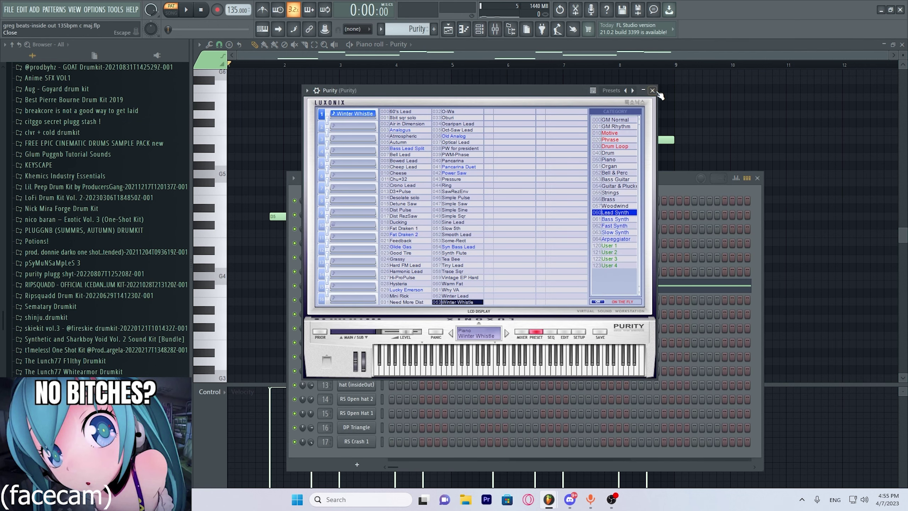
left_click(652, 90)
key("Escape")
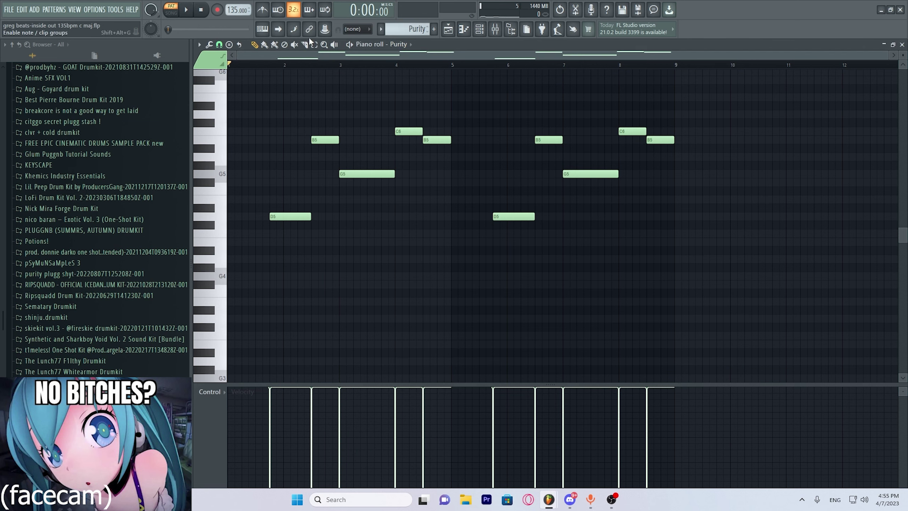
key("space")
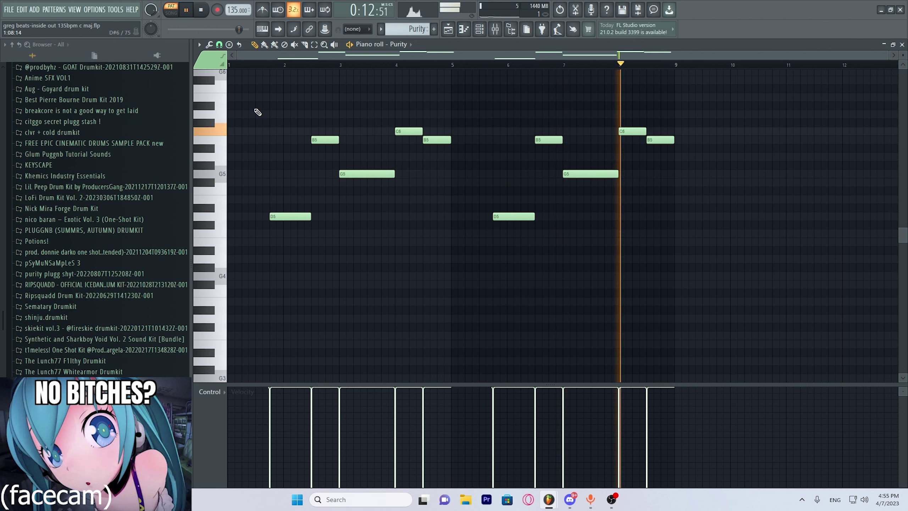
key("space")
Open the Hybrid synth and confirm it keeps the 07 Dance Poly preset
scroll(411, 28, "down", 1)
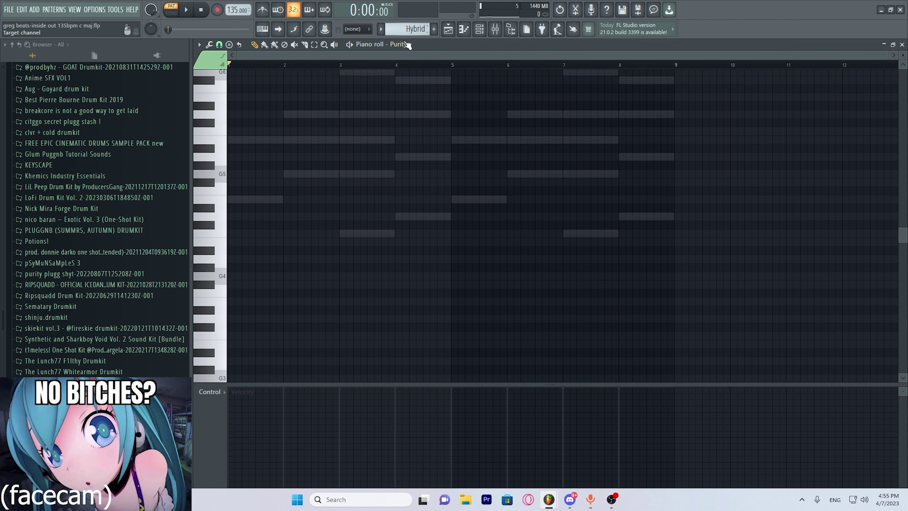
left_click(461, 30)
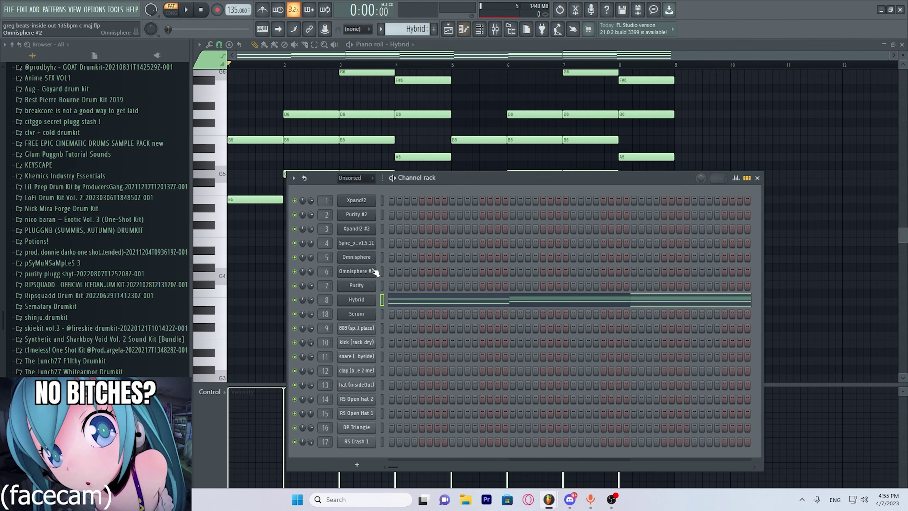
left_click(357, 302)
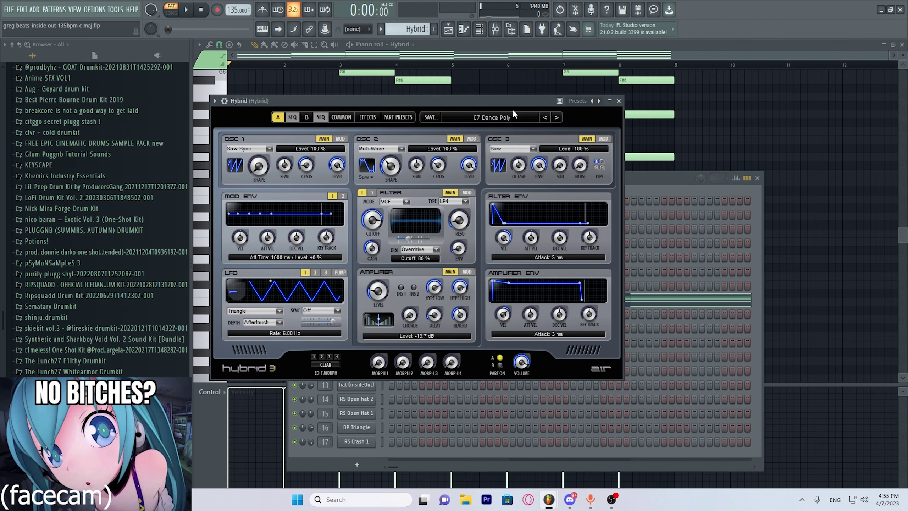
left_click(488, 118)
mouse_move(460, 211)
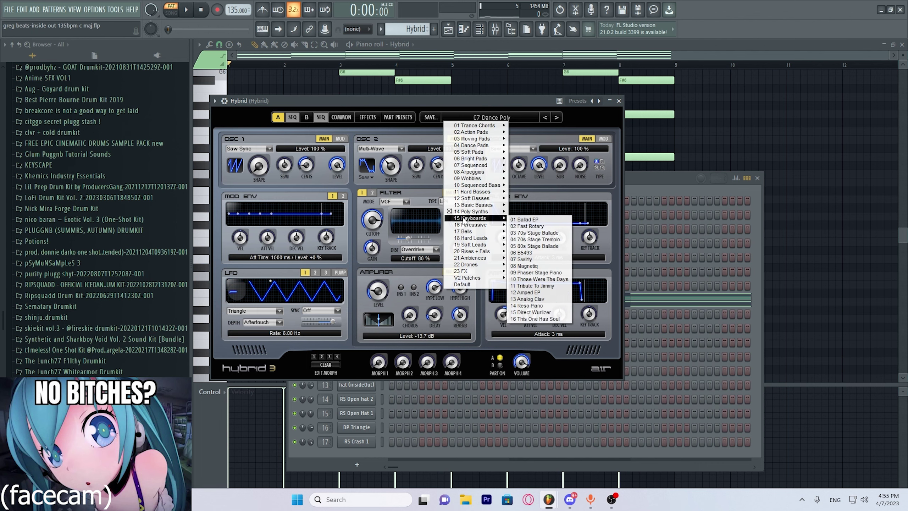
left_click(442, 101)
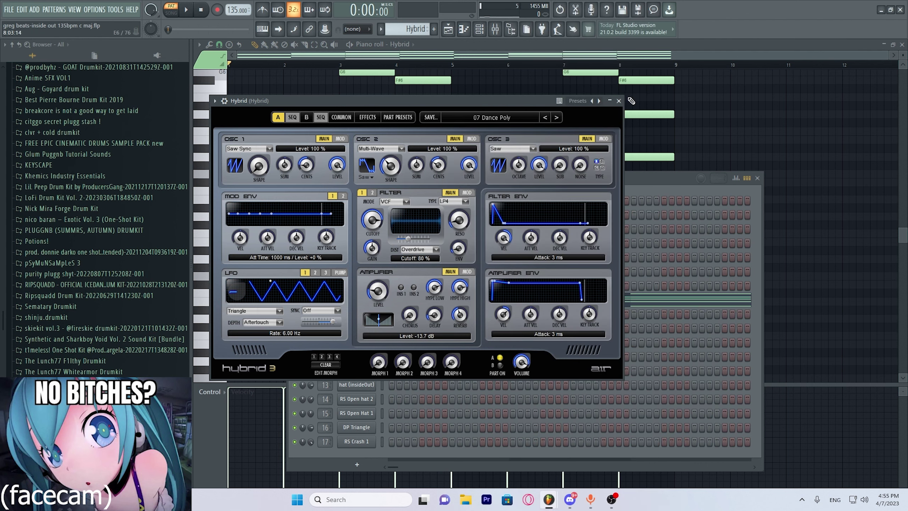
left_click(641, 106)
Play the Hybrid chord pattern through once in the piano roll
scroll(718, 258, "up", 2)
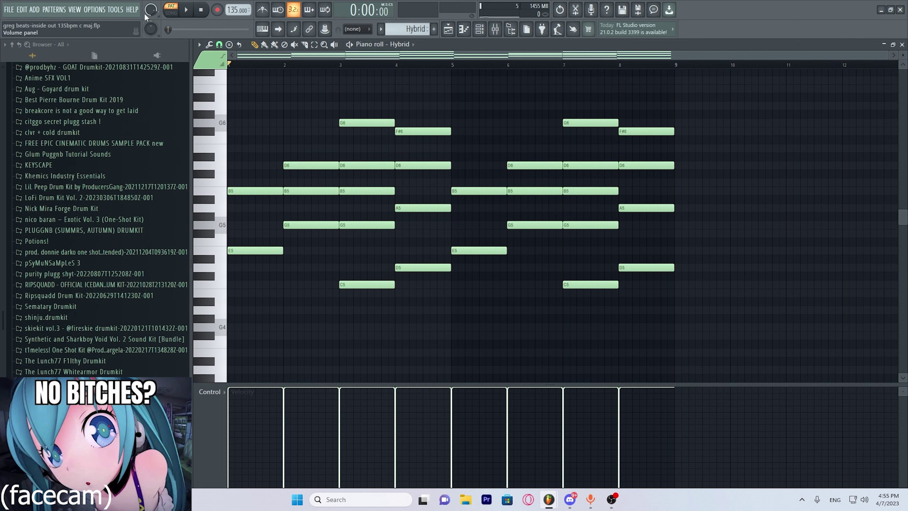
left_click(186, 10)
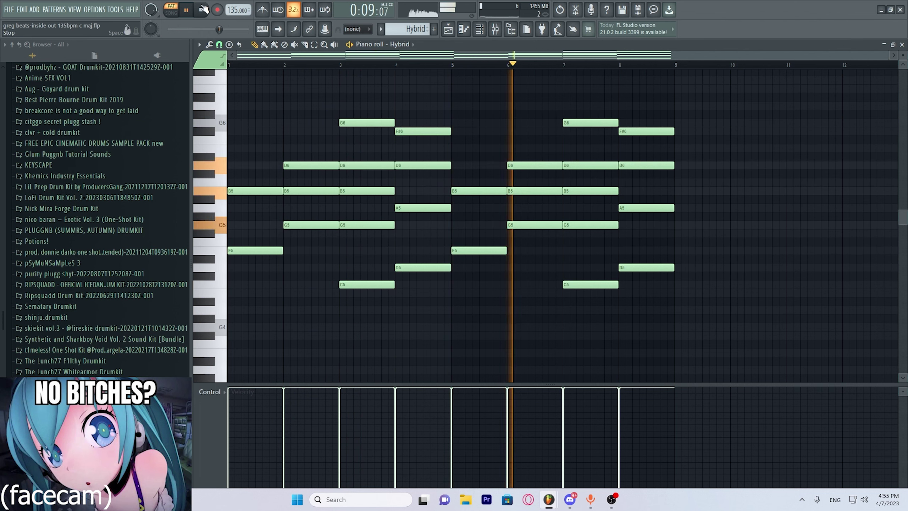
left_click(202, 9)
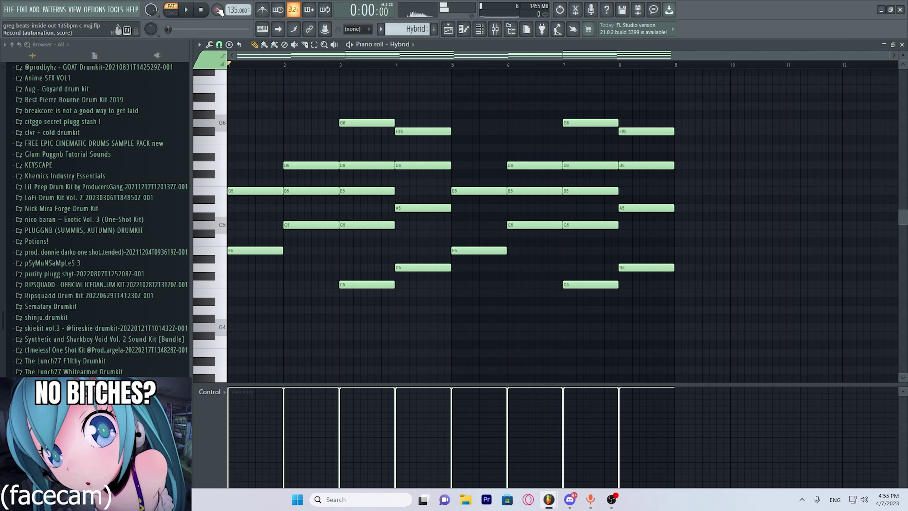
Open the Serum bass pattern's notes from the arrangement and clear the ruler time selection
scroll(414, 29, "down", 1)
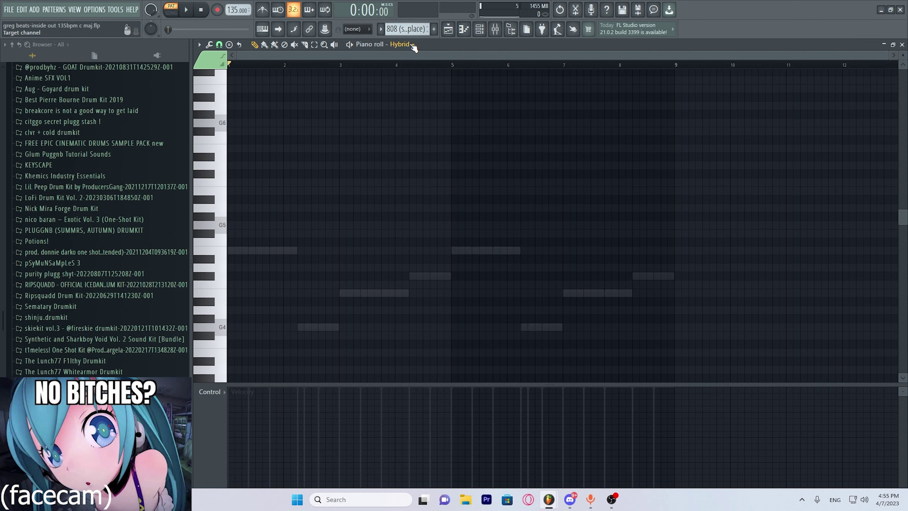
scroll(415, 44, "down", 1)
left_click(452, 34)
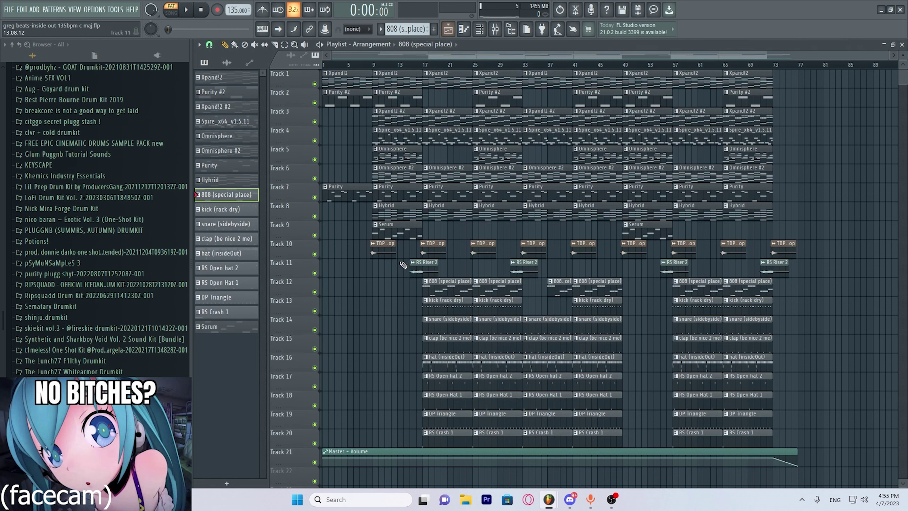
double_click(373, 224)
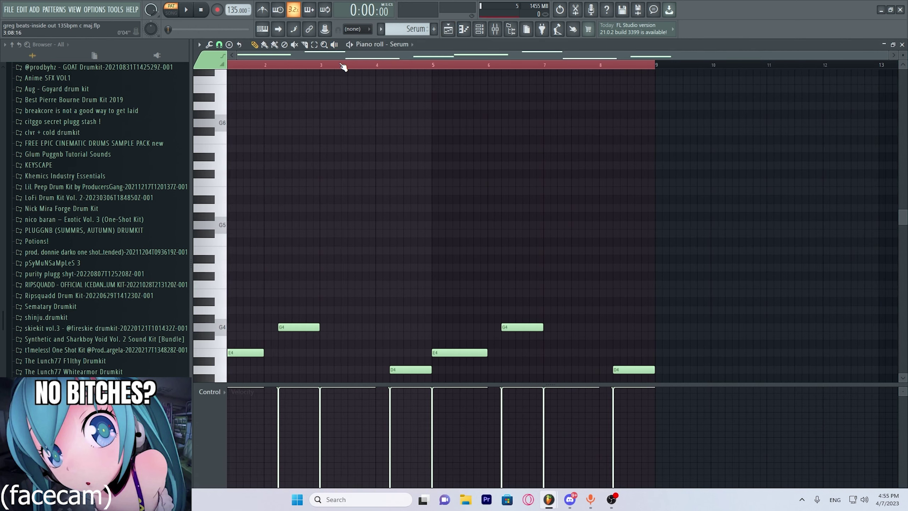
left_click(359, 67)
Inspect Serum's FX and OSC pages, then close Serum and the Channel rack
key("F6")
left_click(357, 314)
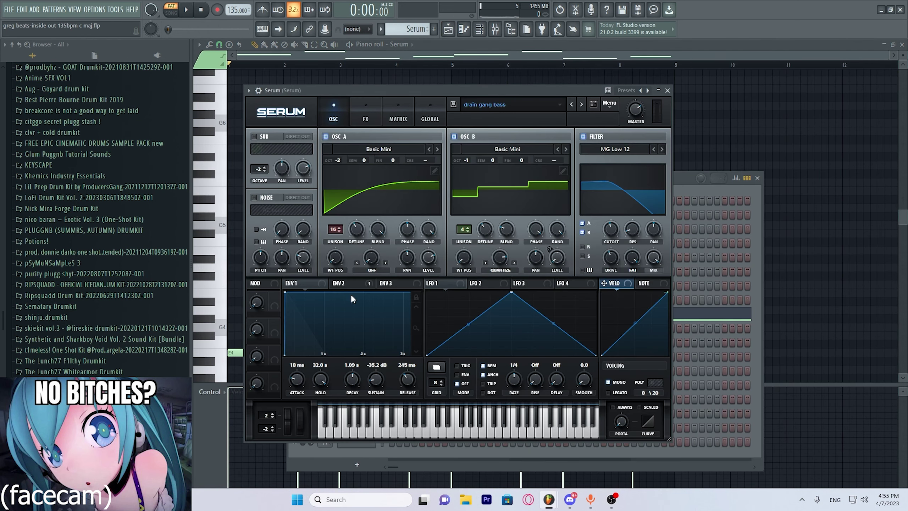
left_click_drag(384, 97, 440, 96)
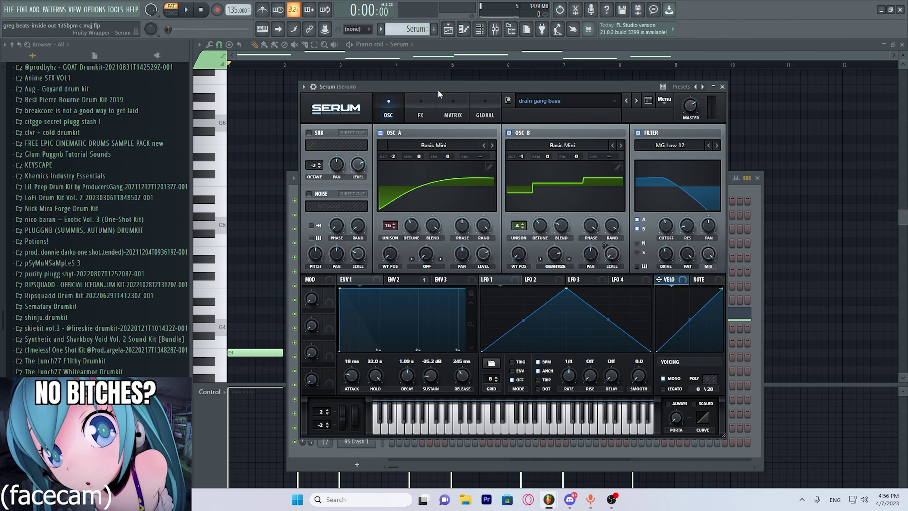
left_click(437, 118)
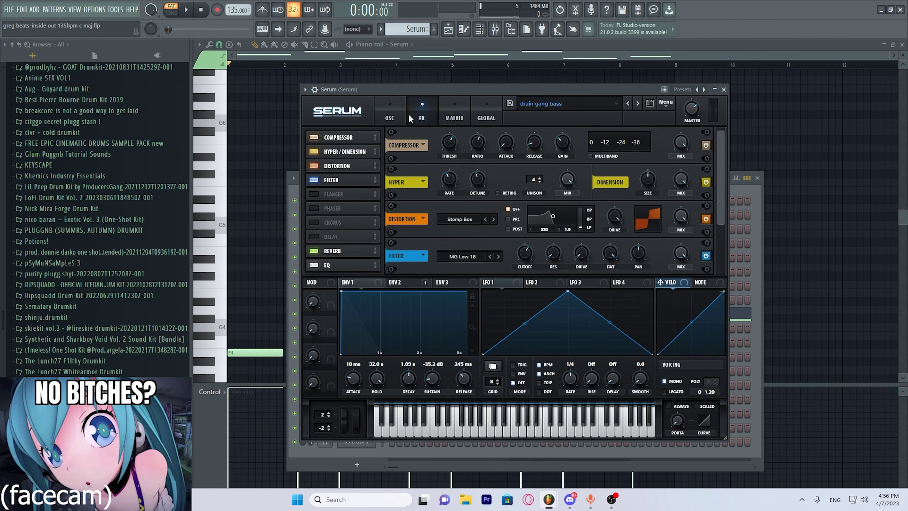
left_click(403, 115)
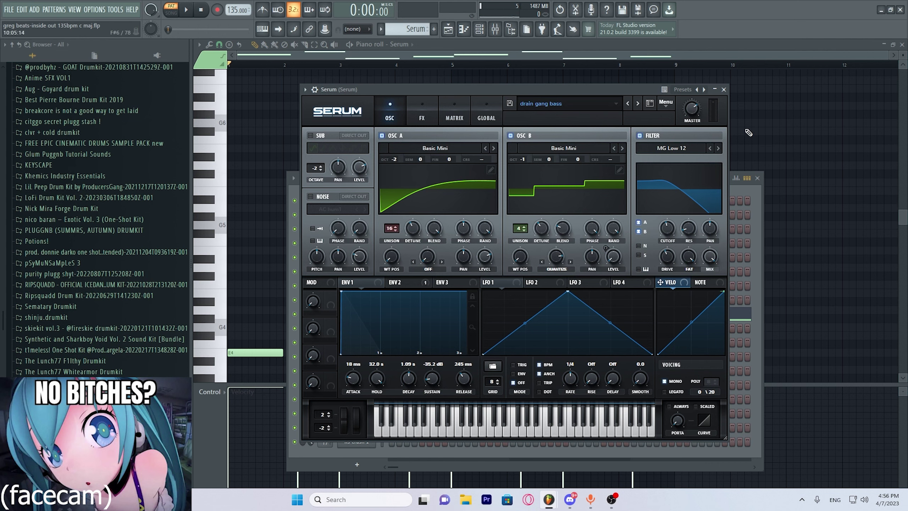
left_click(724, 89)
key("F6")
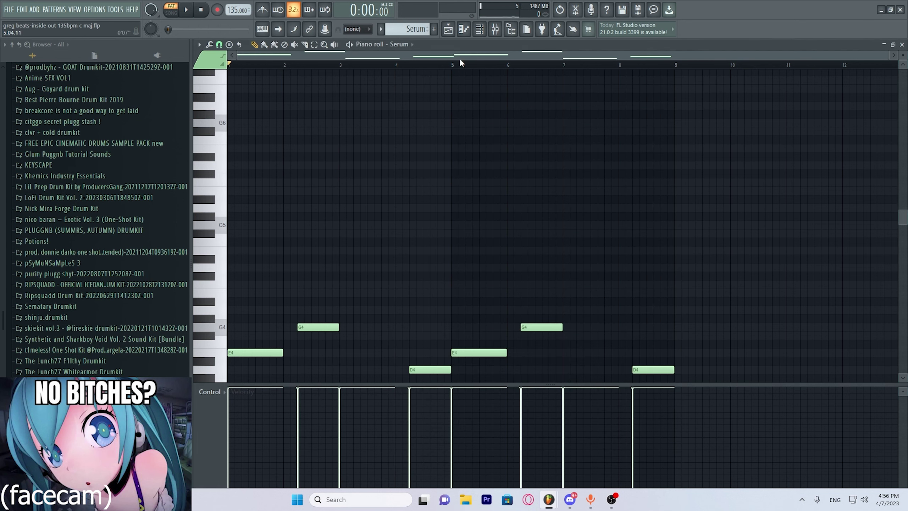
Play the Serum melody through in the piano roll and stop it
scroll(450, 177, "down", 3)
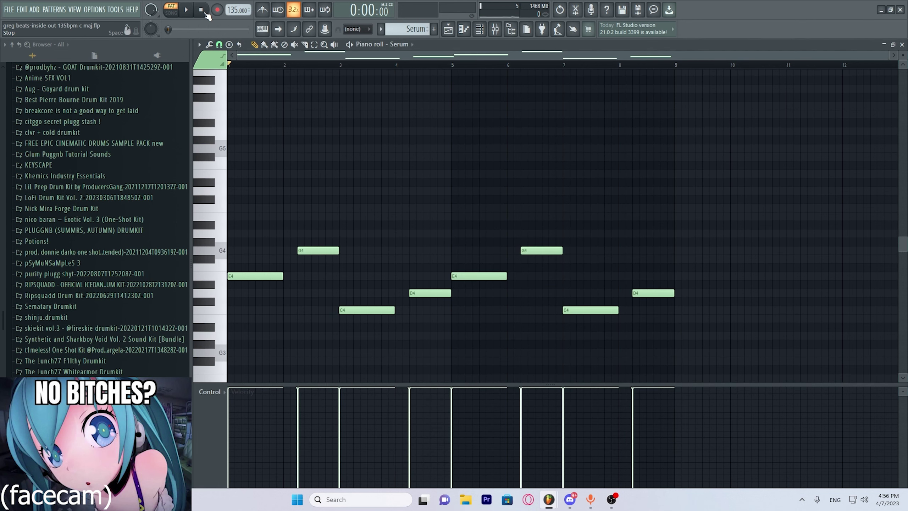
left_click(186, 9)
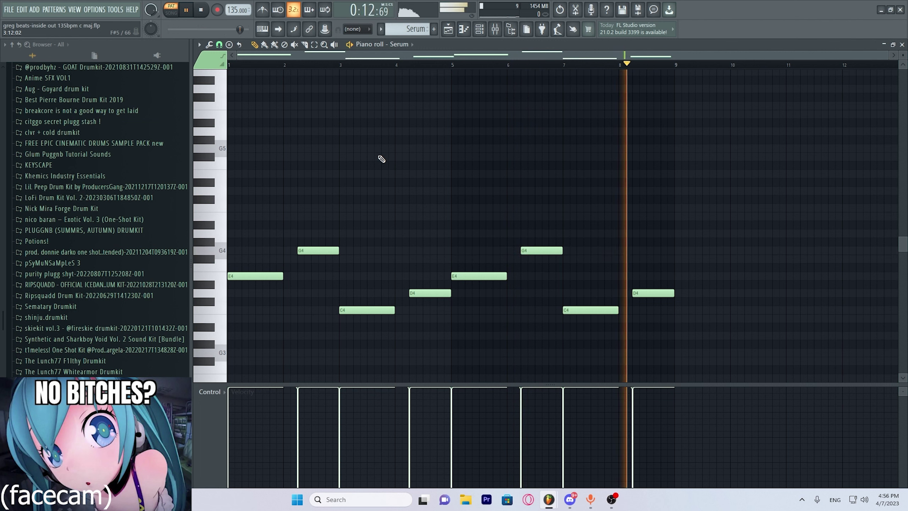
key("space")
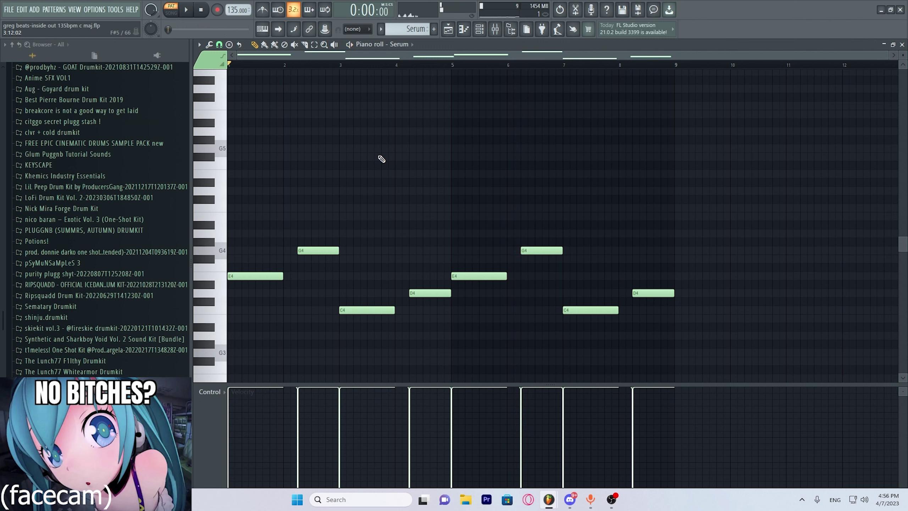
In the mixer, inspect the Serum insert's Fruity parametric EQ 2 and Fruity Stereo Shaper
key("F9")
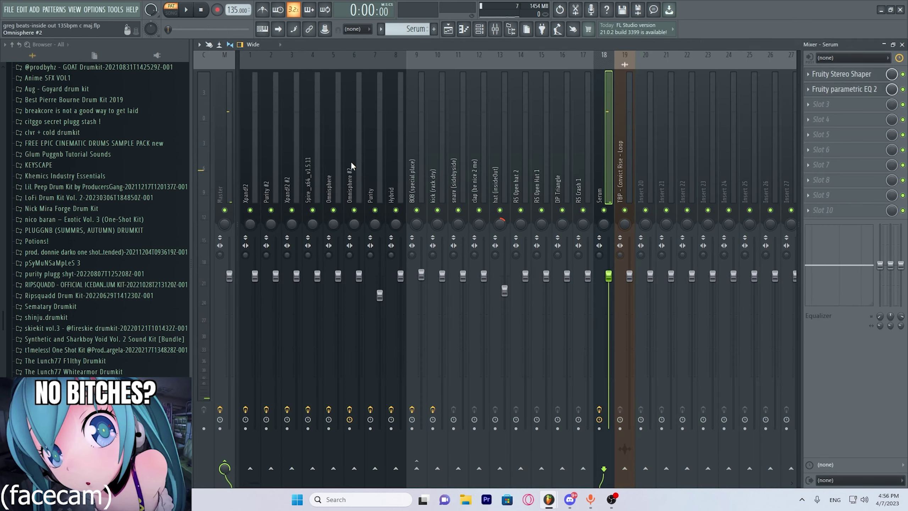
left_click(824, 89)
left_click(824, 89)
left_click(829, 74)
left_click(829, 75)
left_click(821, 89)
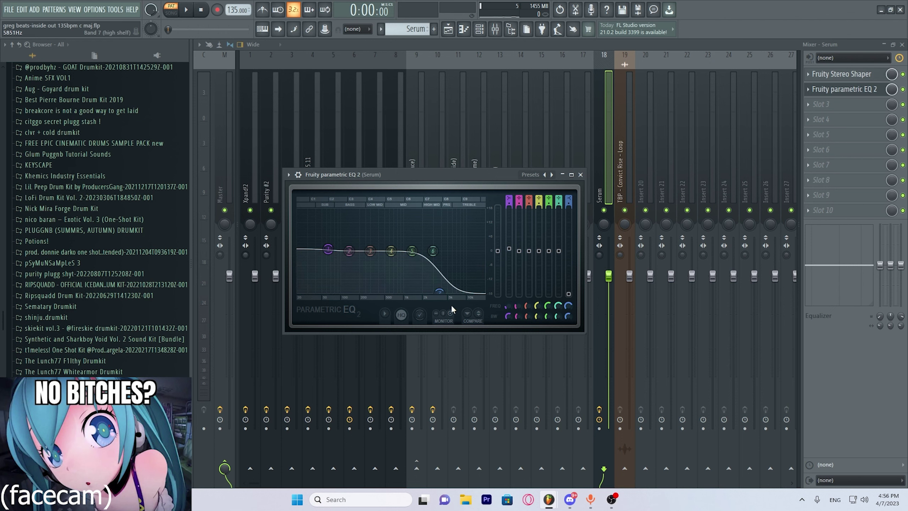
left_click(580, 175)
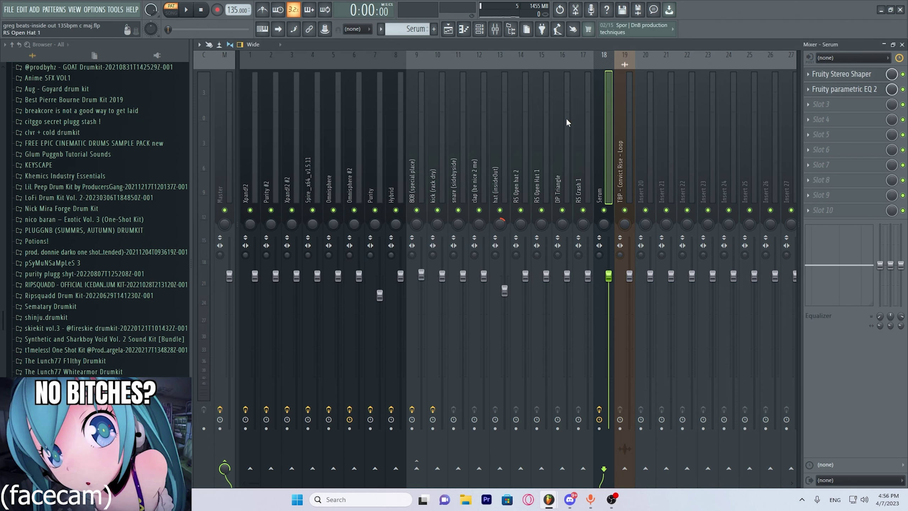
Select insert 19 and the 808 (special place) insert, then return to the playlist
left_click(630, 154)
left_click(422, 173)
left_click(447, 29)
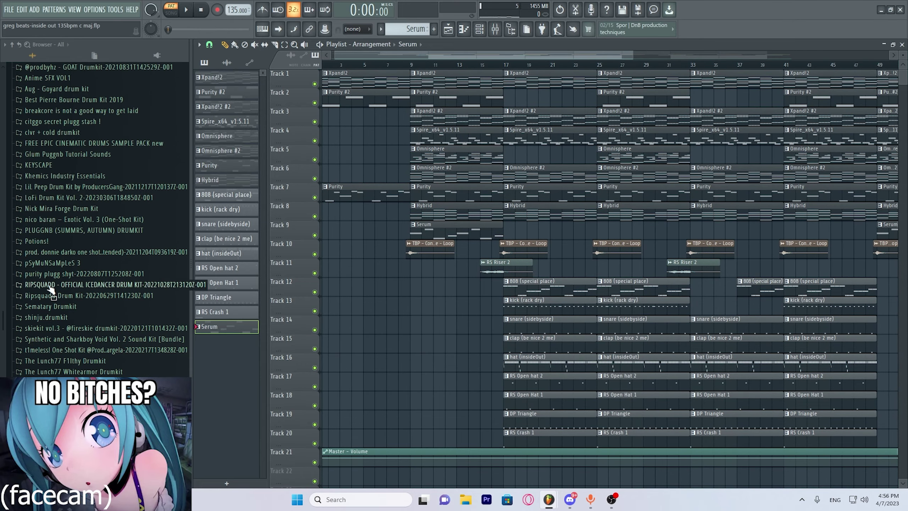
Browse the RIPSQUADD kit's 808s and Claps sample folders
left_click(51, 286)
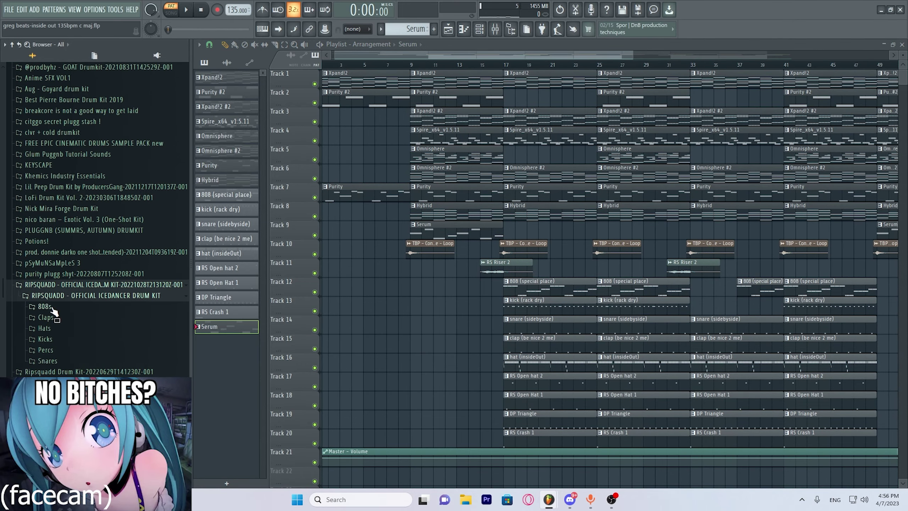
left_click(44, 306)
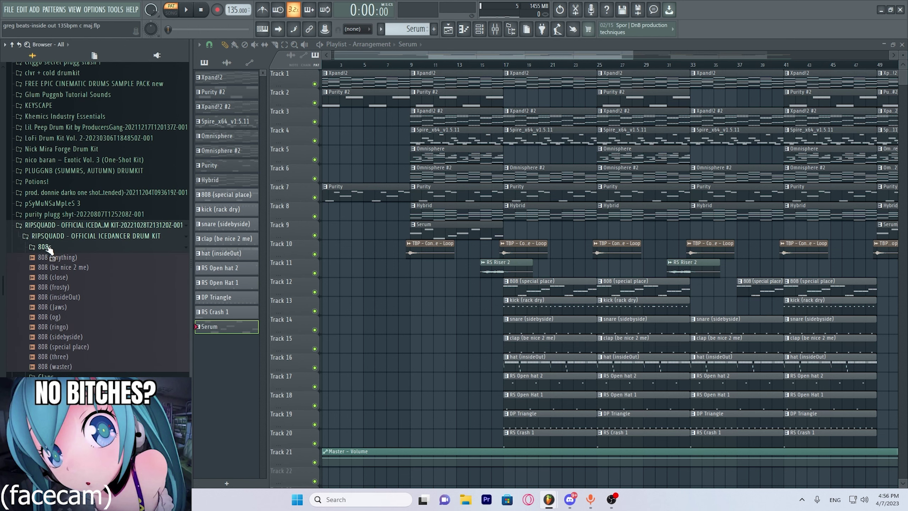
left_click(48, 247)
left_click(46, 258)
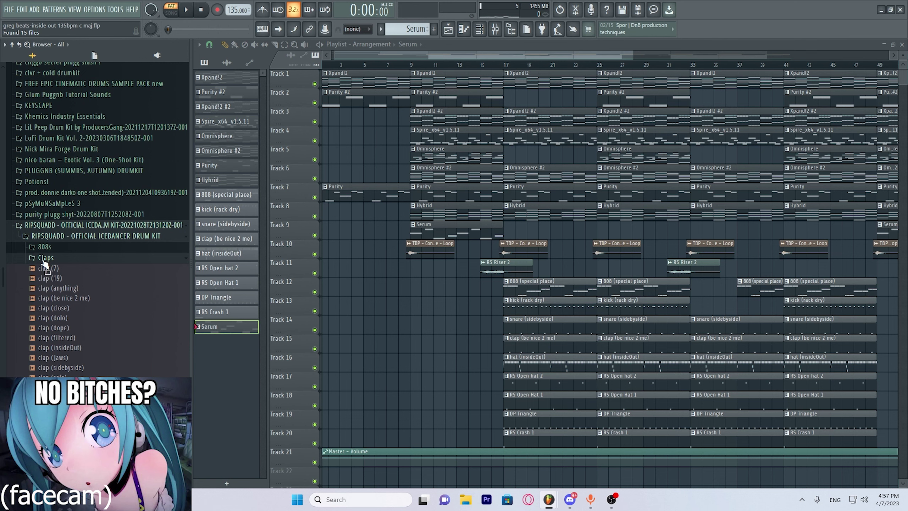
left_click(44, 259)
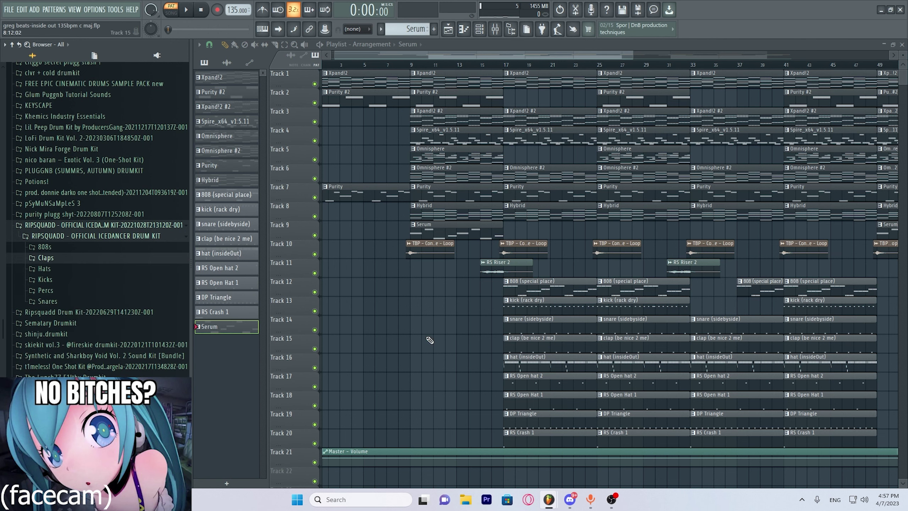
Unmute drum tracks 12–20 and audition the arrangement from bar 17
left_click_drag(314, 292, 315, 407)
scroll(319, 344, "down", 1)
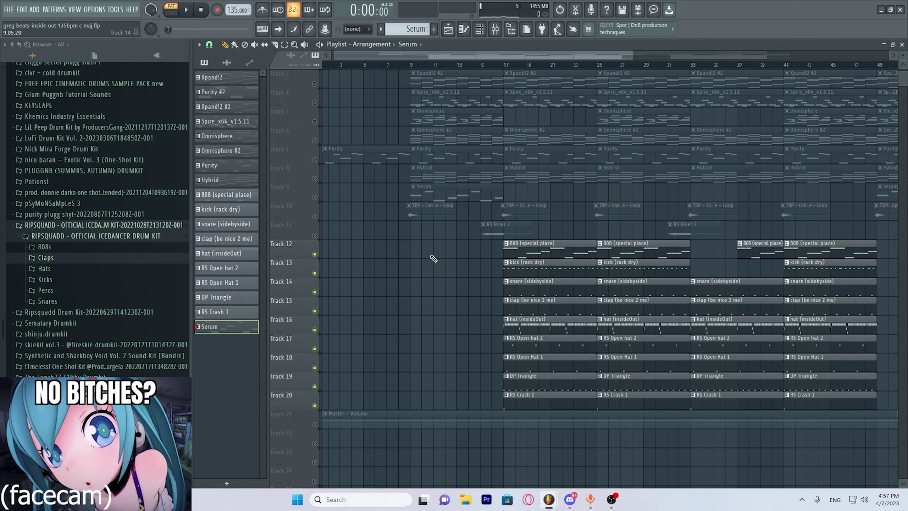
left_click(506, 65)
key("space")
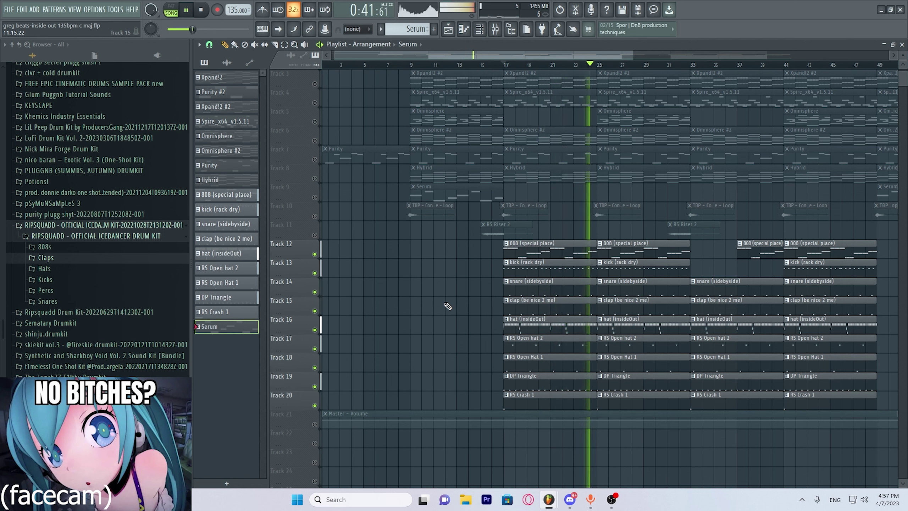
key("space")
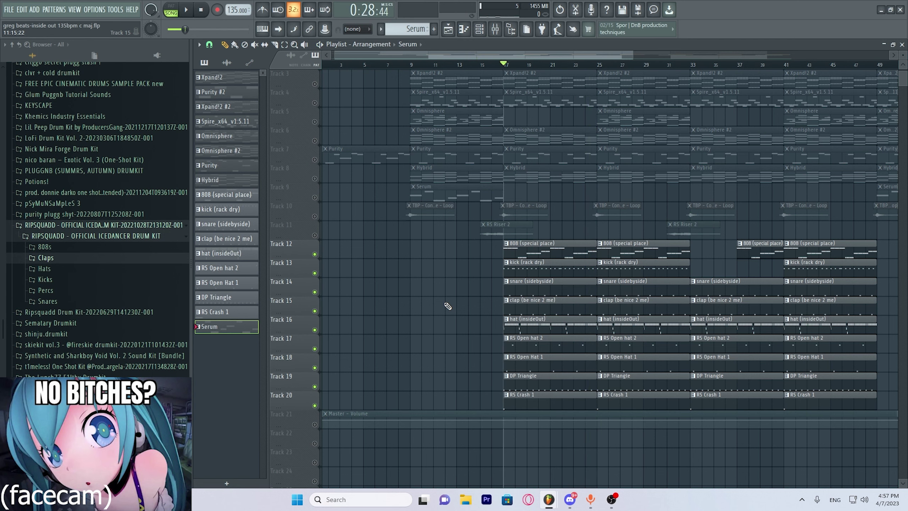
Solo the 808 (special place) insert and inspect its parametric EQ and limiter
left_click(495, 29)
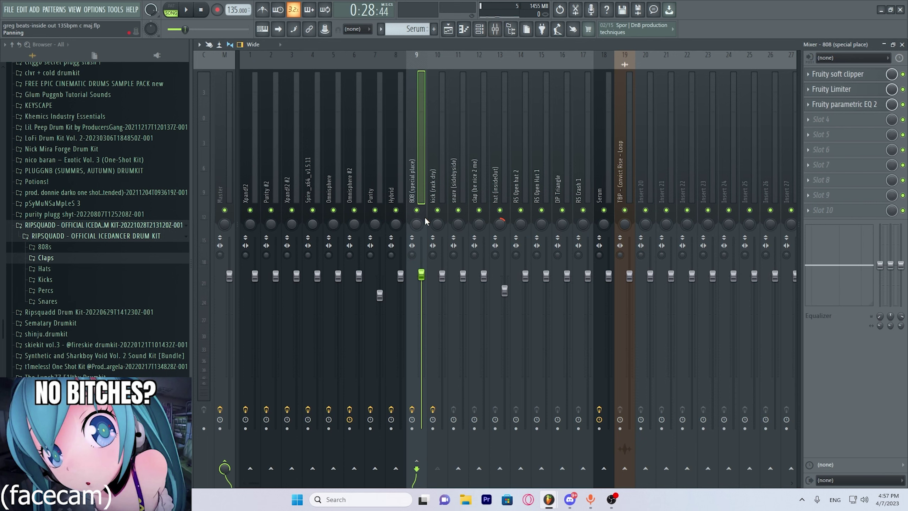
right_click(417, 210)
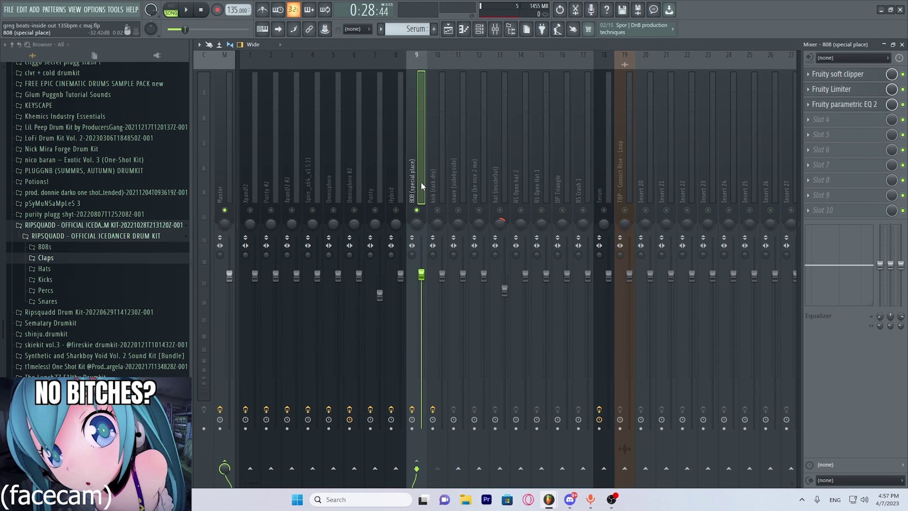
left_click(833, 105)
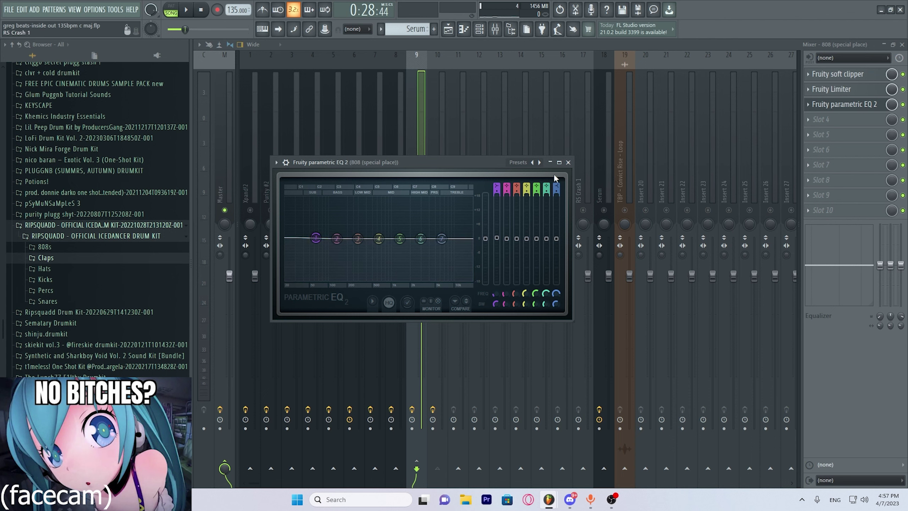
left_click(569, 162)
left_click(833, 90)
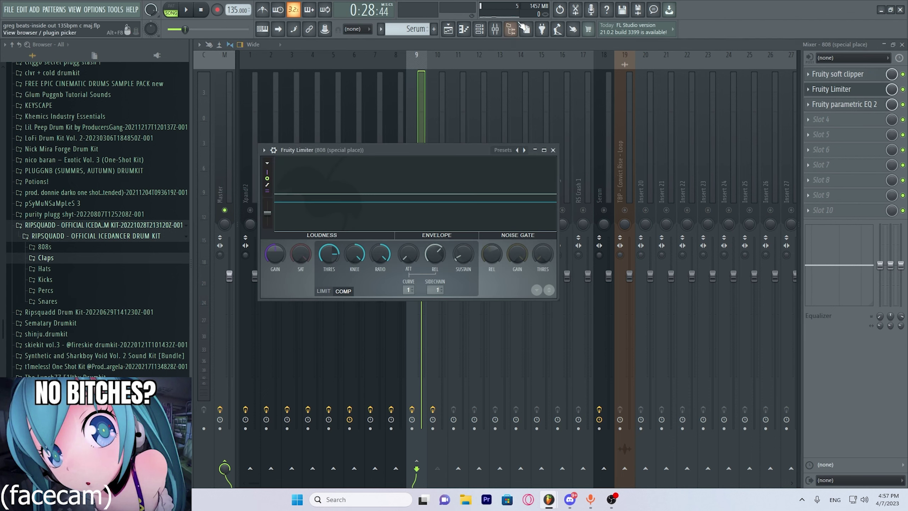
left_click(553, 150)
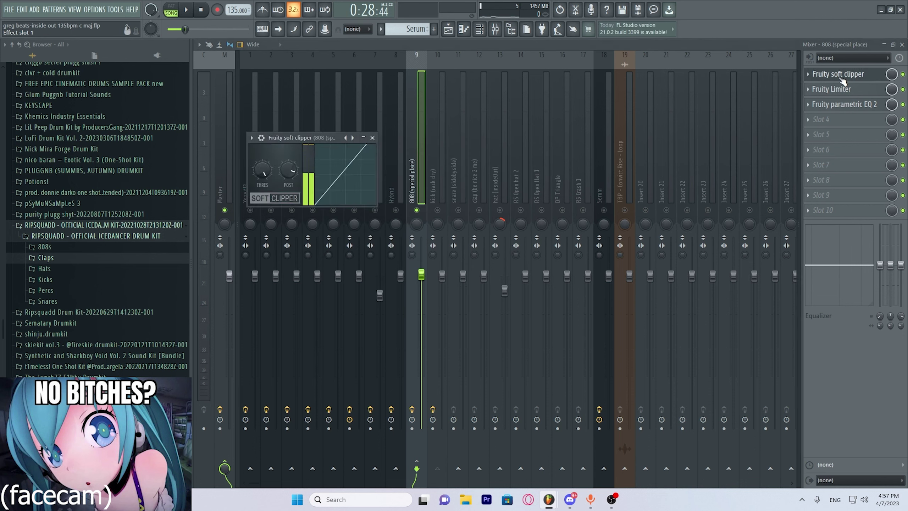
Unmute the kick (rack dry) insert and inspect its soft clipper and parametric EQ
left_click(437, 210)
left_click(855, 79)
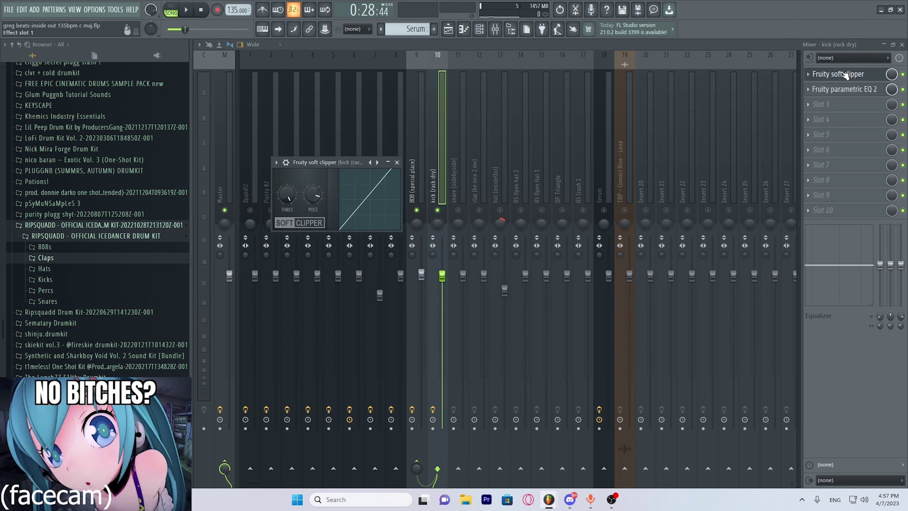
left_click(396, 162)
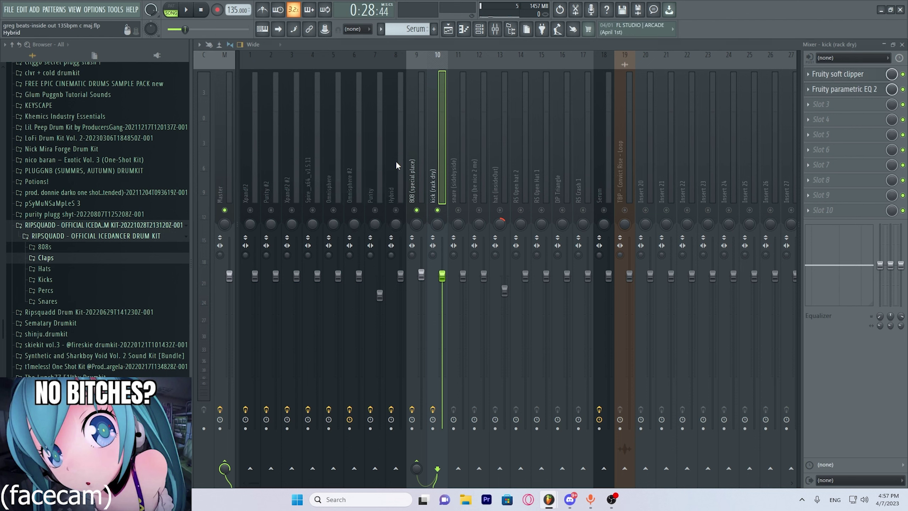
left_click(841, 94)
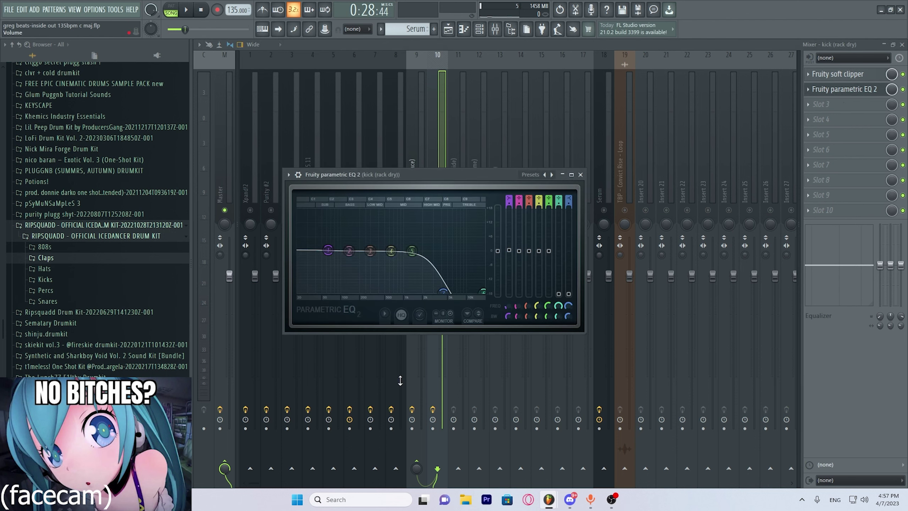
left_click(580, 174)
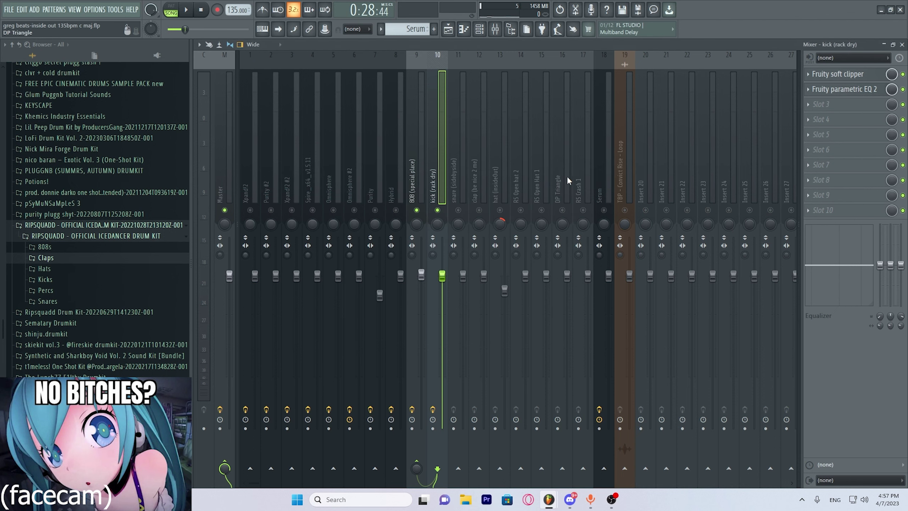
left_click(417, 211)
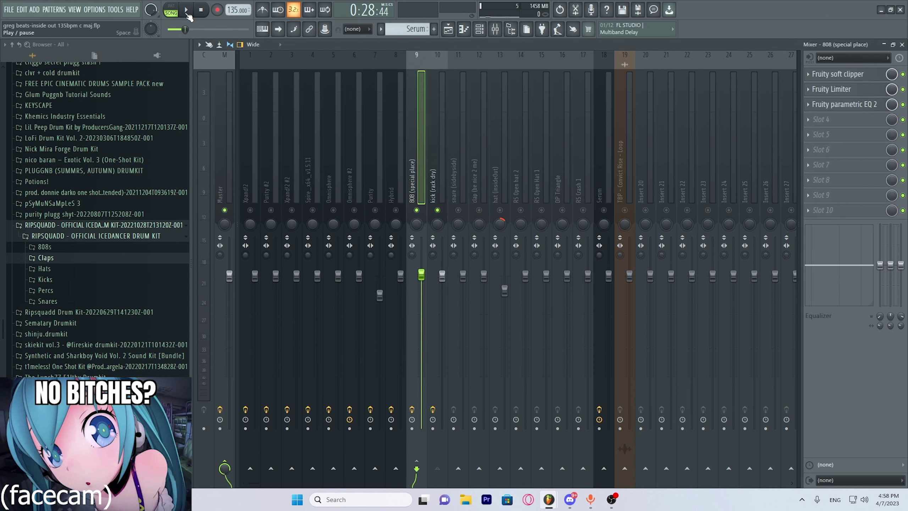
Play the soloed 808 and kick, then start a new empty pattern and show the mixer
left_click(186, 10)
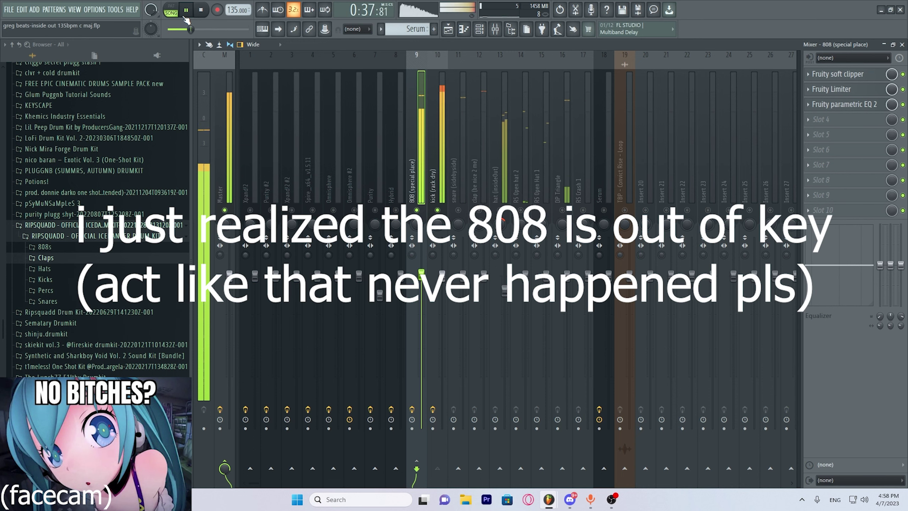
key("space")
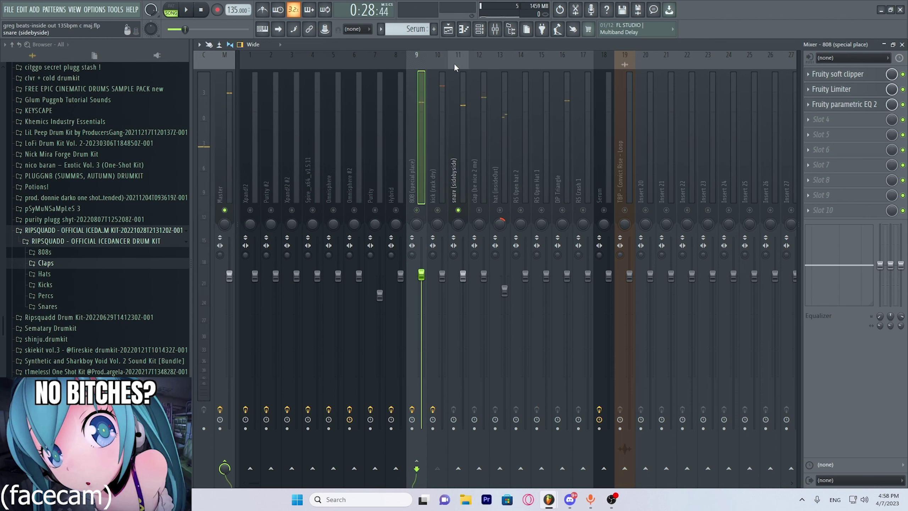
left_click(464, 31)
key("F4")
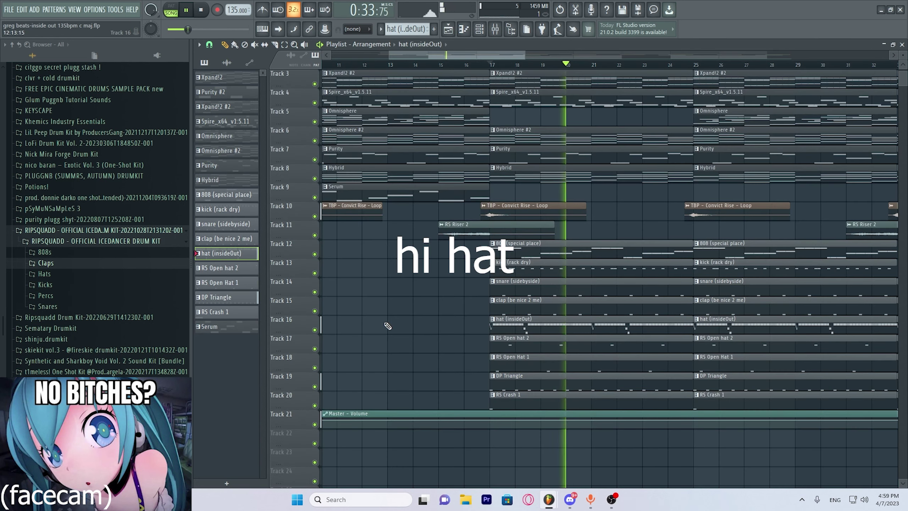
left_click(480, 29)
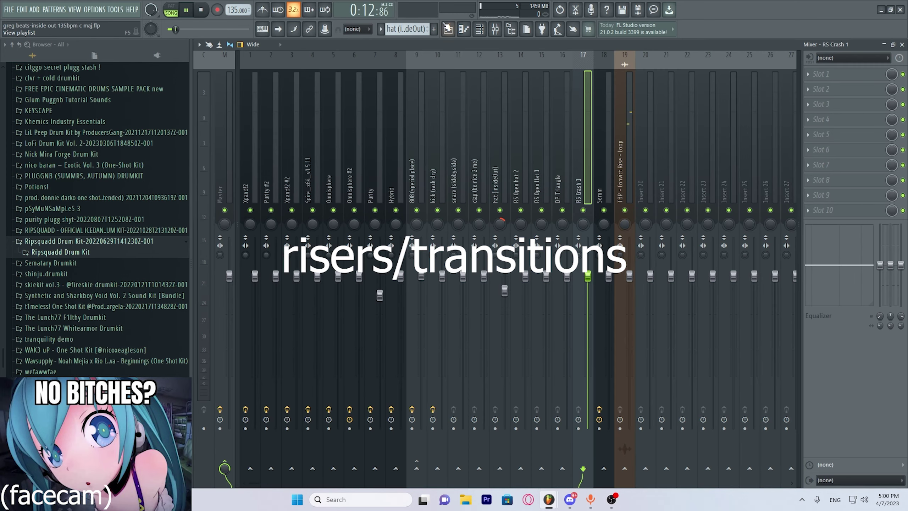
Unsolo Track 11 in the playlist and play the whole arrangement from bar 8
key("F5")
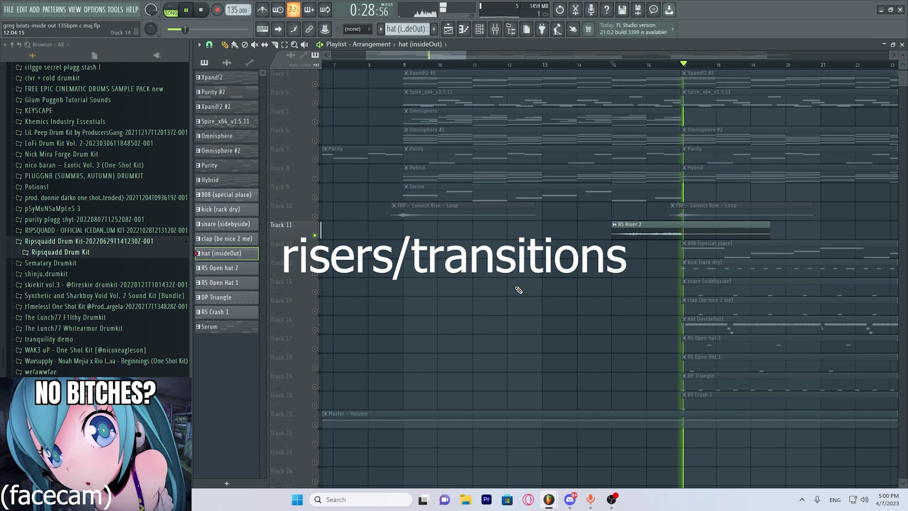
key("space")
scroll(458, 70, "down", 6)
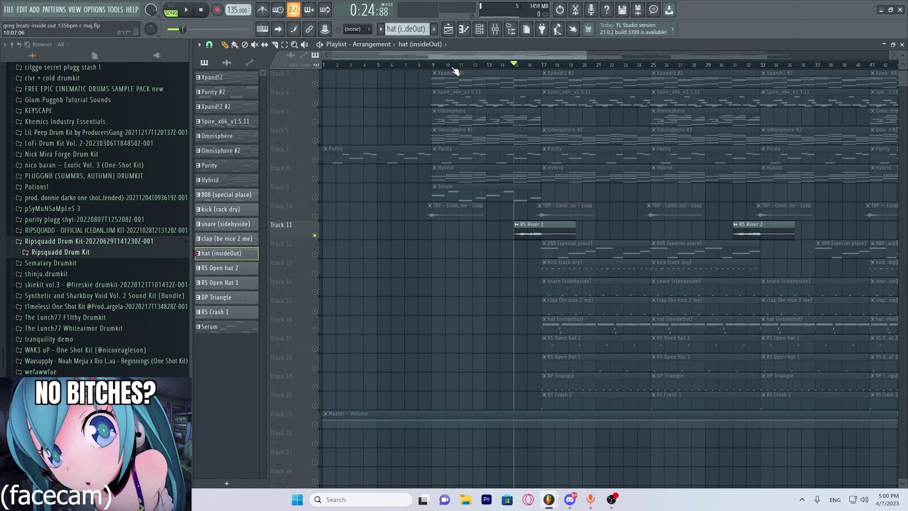
right_click(315, 236)
left_click(618, 497)
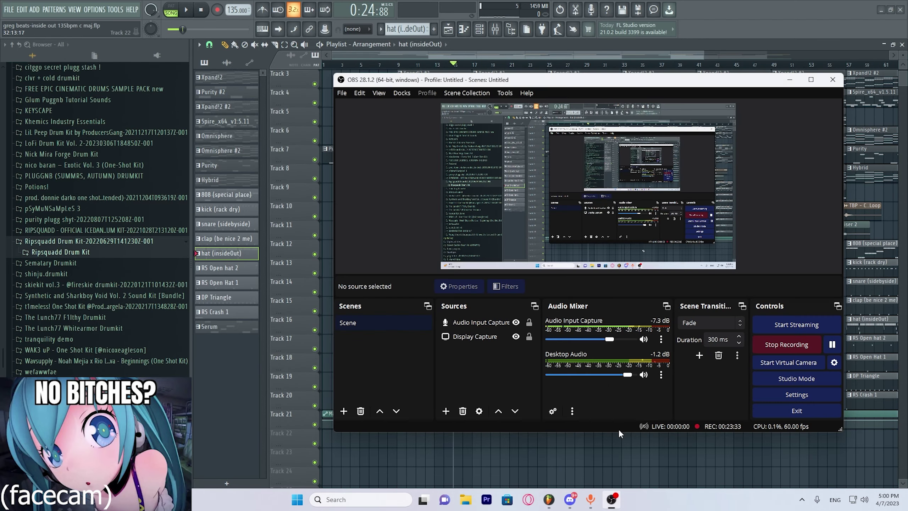
left_click(785, 80)
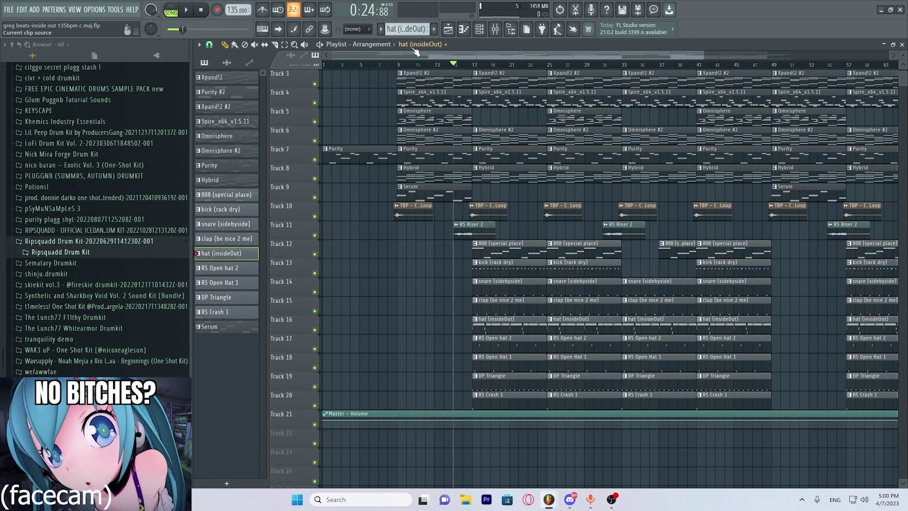
left_click(390, 66)
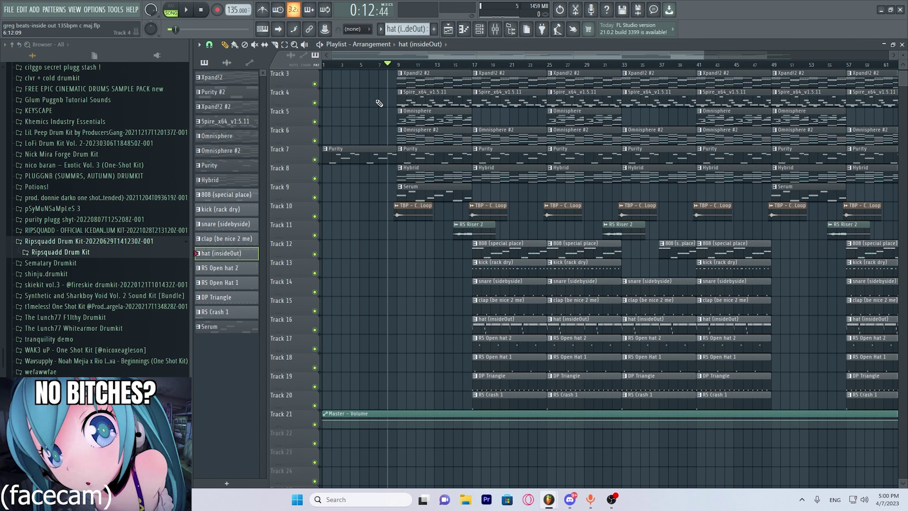
key("space")
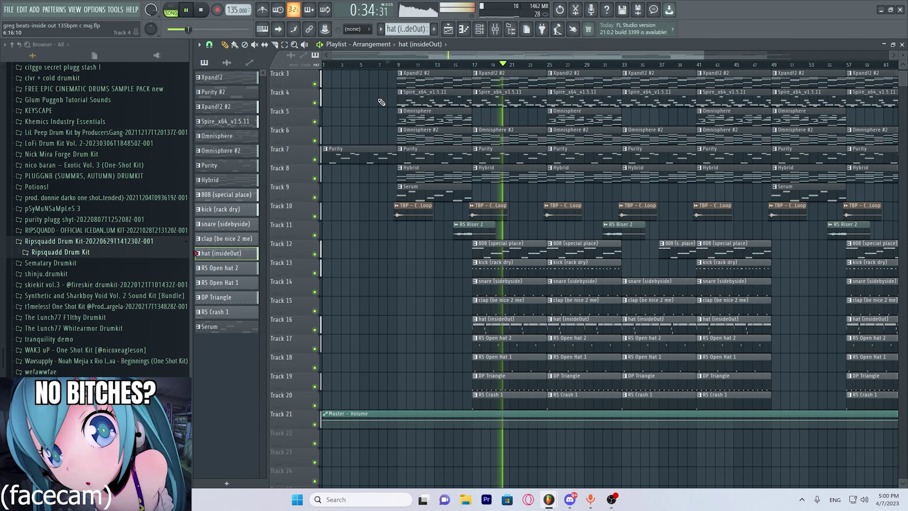
Select mixer Insert 20, set its input to In 1 - In 2, and pan it 47% right
left_click(612, 501)
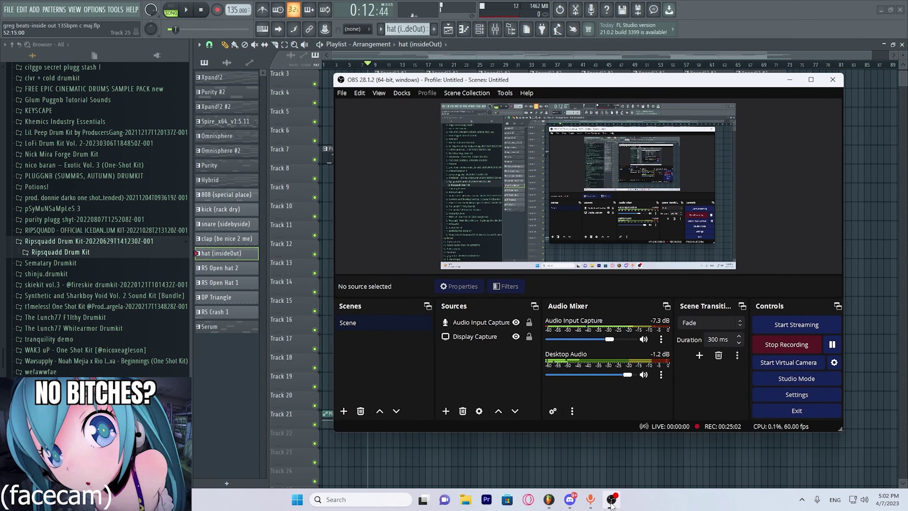
left_click(611, 501)
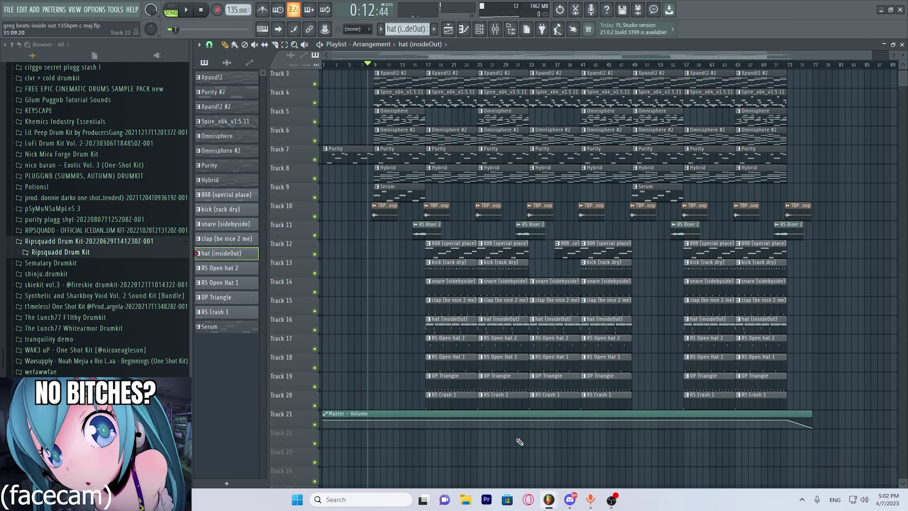
left_click(497, 29)
left_click(225, 178)
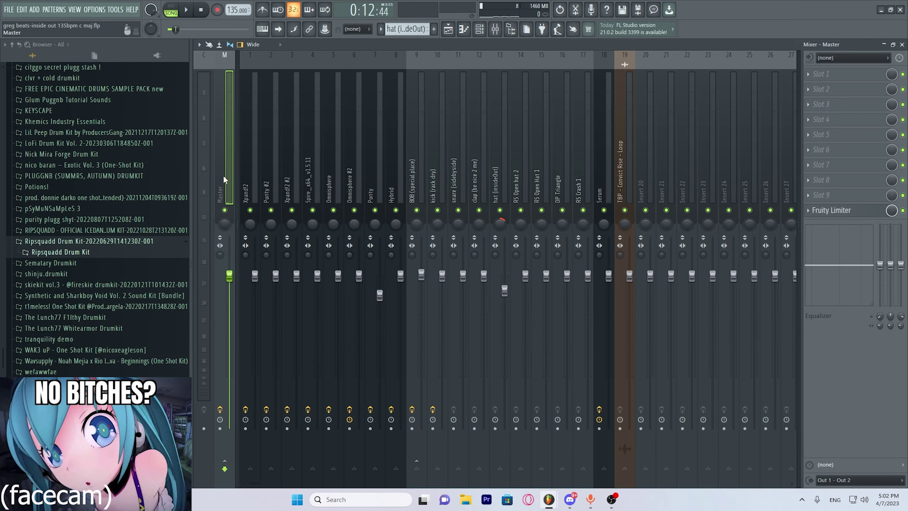
left_click(641, 161)
left_click(851, 57)
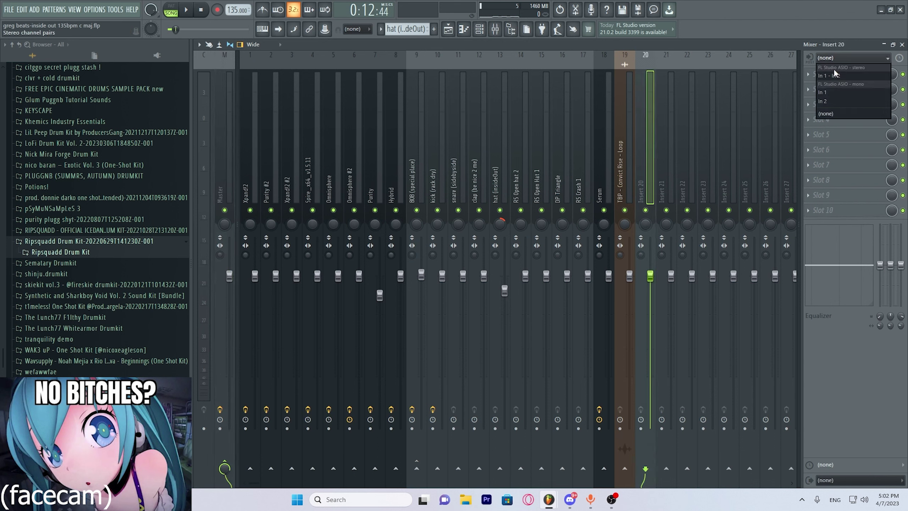
left_click(833, 76)
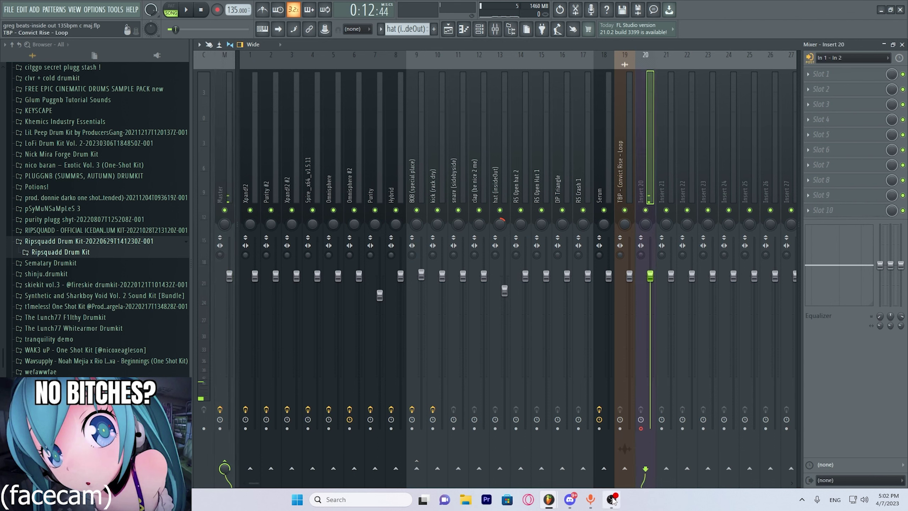
left_click_drag(646, 224, 645, 210)
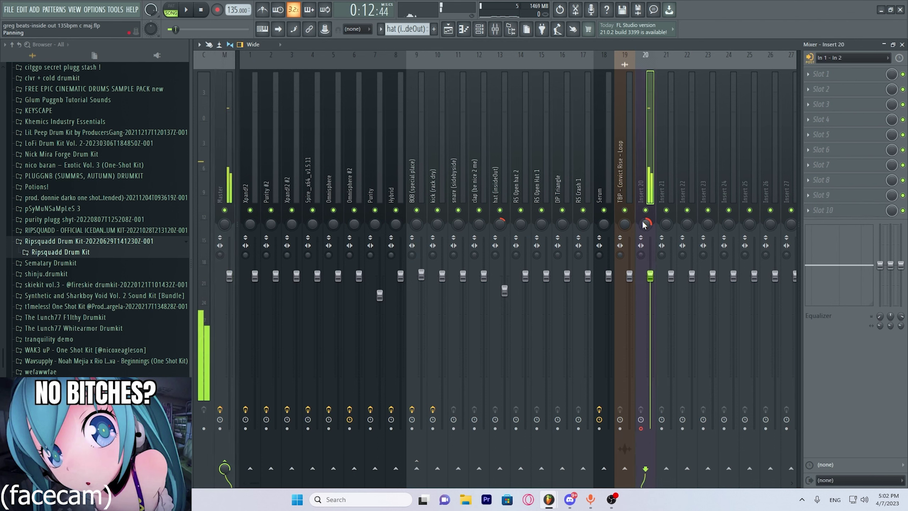
left_click(609, 500)
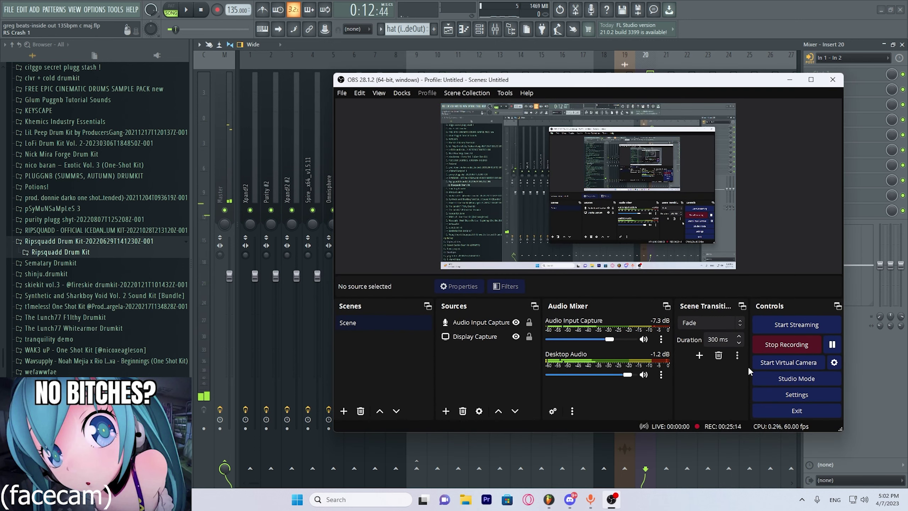
left_click(858, 341)
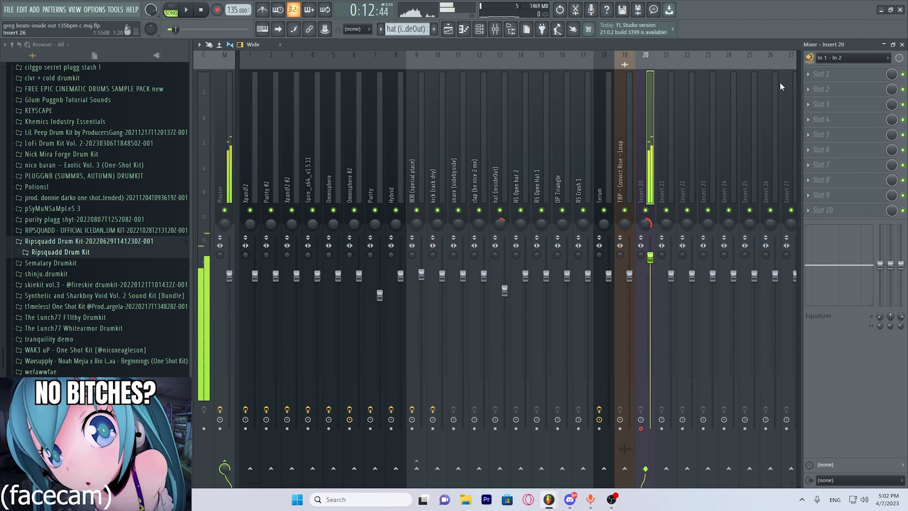
left_click(823, 73)
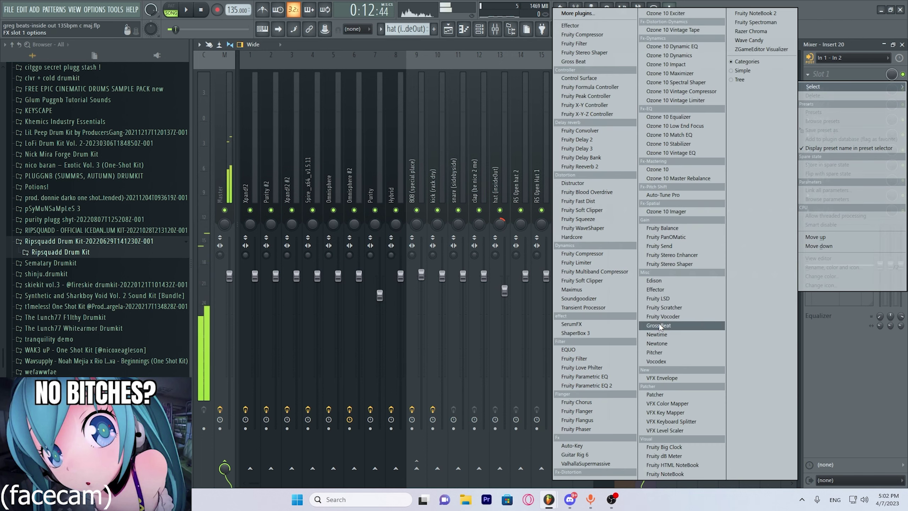
Load Auto-Tune Pro in Slot 1 and check the Xpand!2 #2 notes for the key
left_click(665, 195)
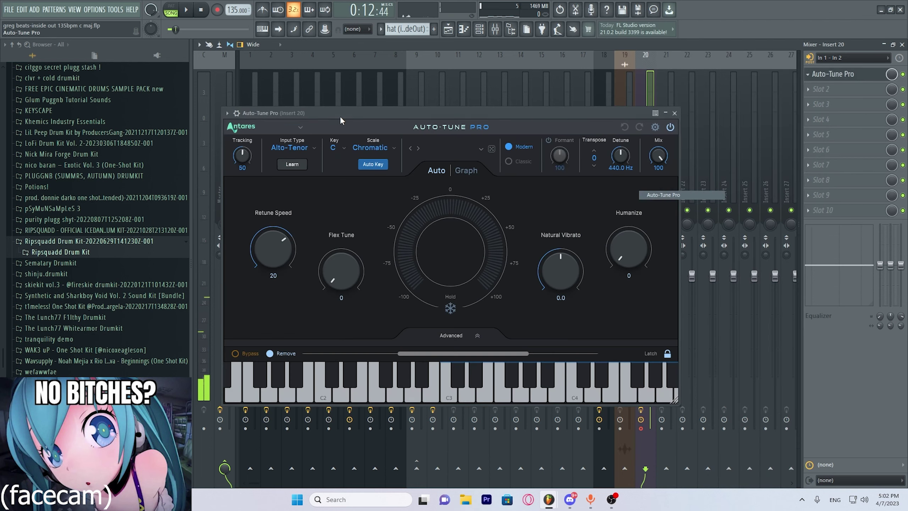
left_click_drag(339, 116, 427, 108)
key("F5")
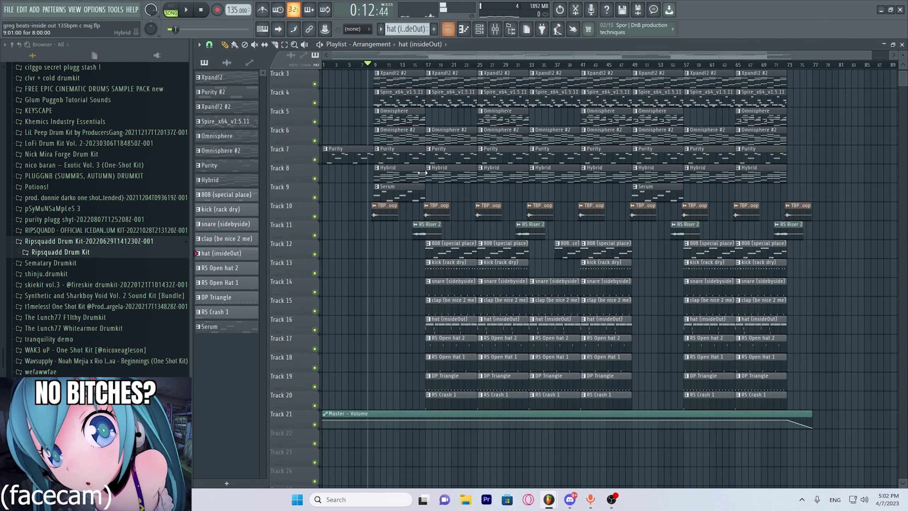
double_click(400, 76)
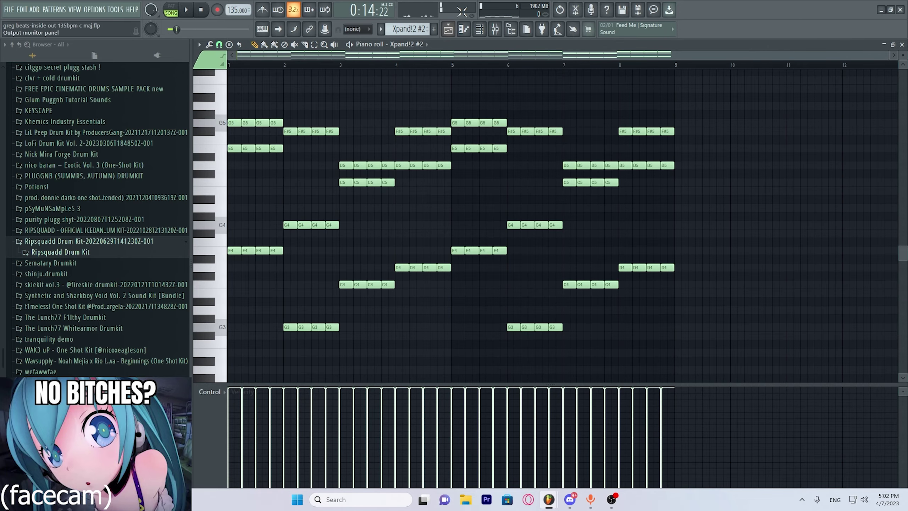
left_click(502, 28)
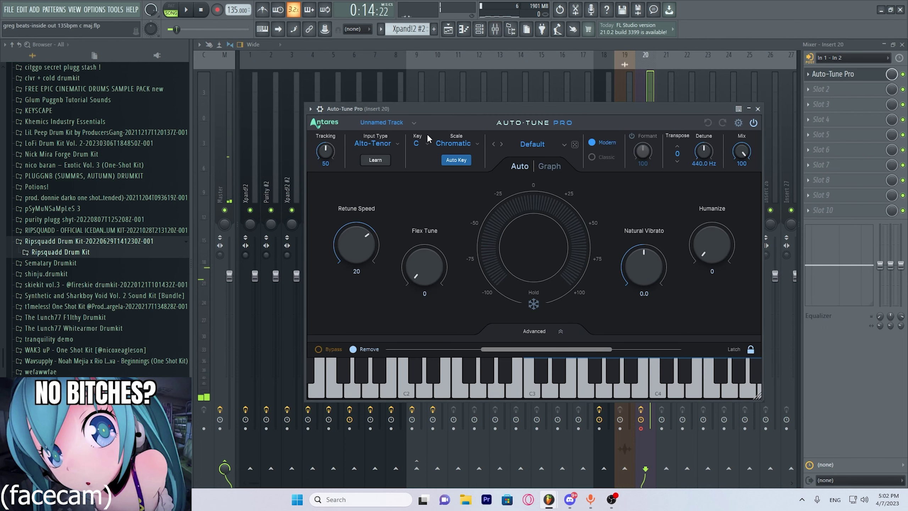
Set Auto-Tune Pro to key G, scale Major, with Retune Speed 0
left_click(426, 143)
left_click(428, 266)
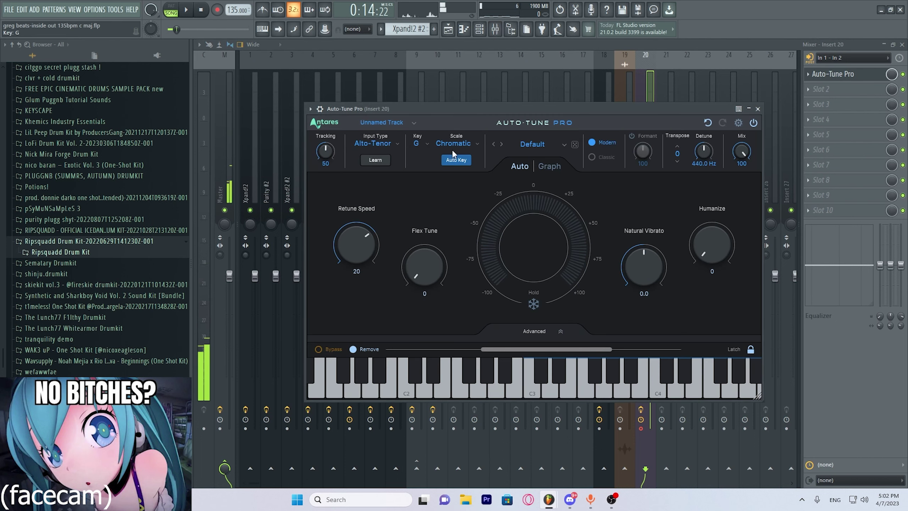
left_click(452, 145)
left_click(522, 116)
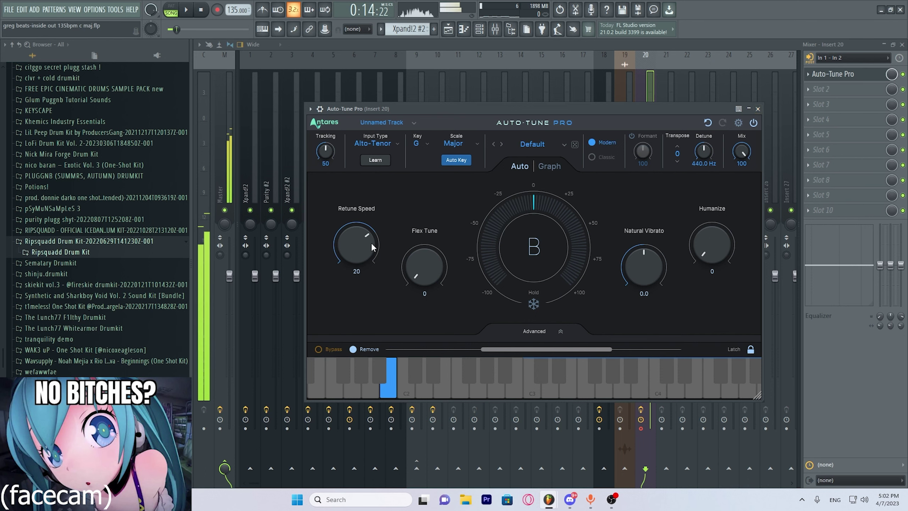
left_click_drag(372, 247, 364, 132)
Load Fruity Reeverb 2 into Insert 20's second effect slot
left_click(757, 108)
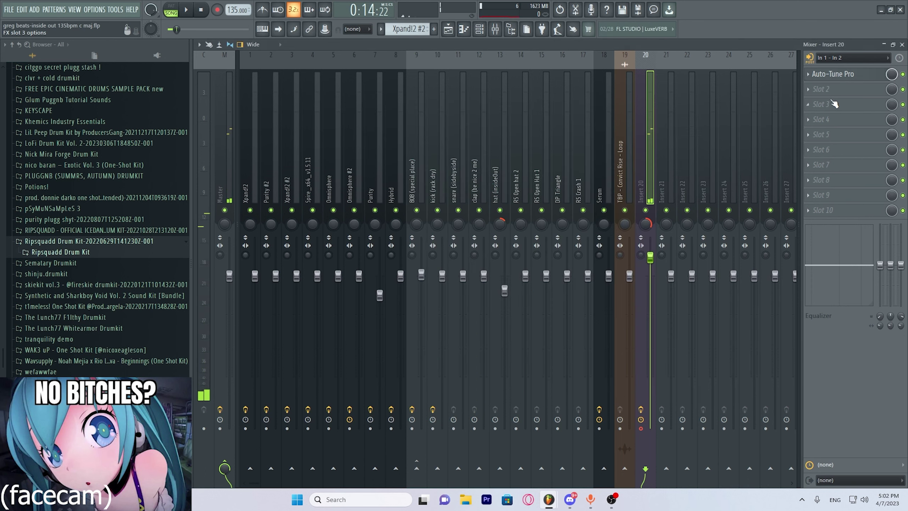
left_click(822, 89)
left_click(579, 166)
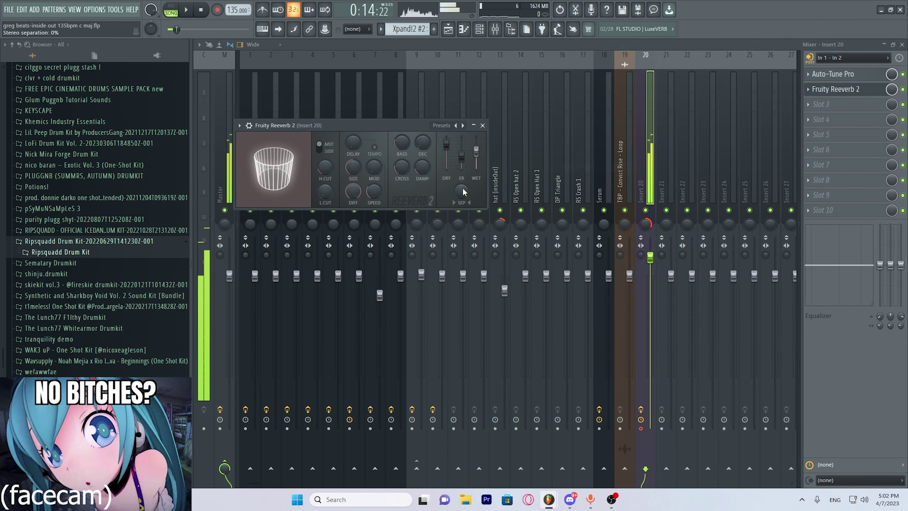
left_click(482, 125)
Add Fruity parametric EQ 2 in Slot 3 with band 5 boosted around 813 Hz
left_click(822, 104)
left_click(586, 386)
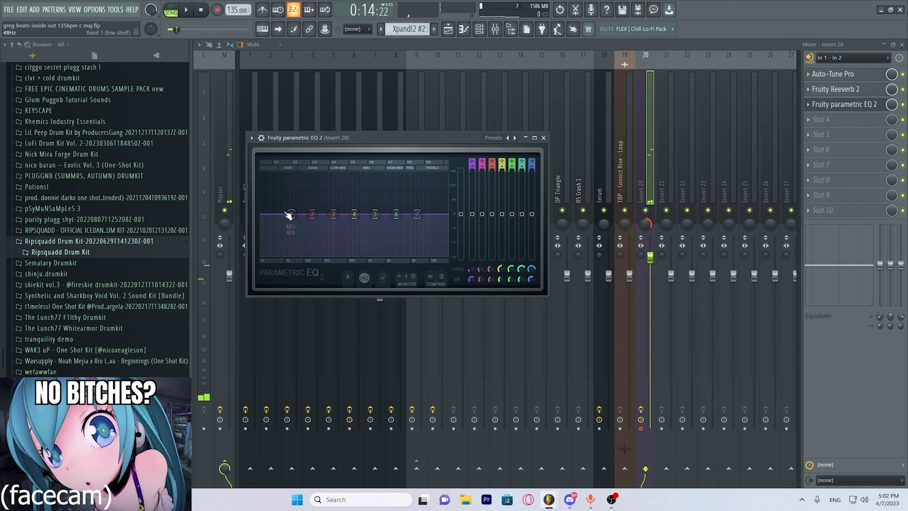
left_click_drag(375, 214, 359, 200)
left_click(544, 138)
left_click(95, 9)
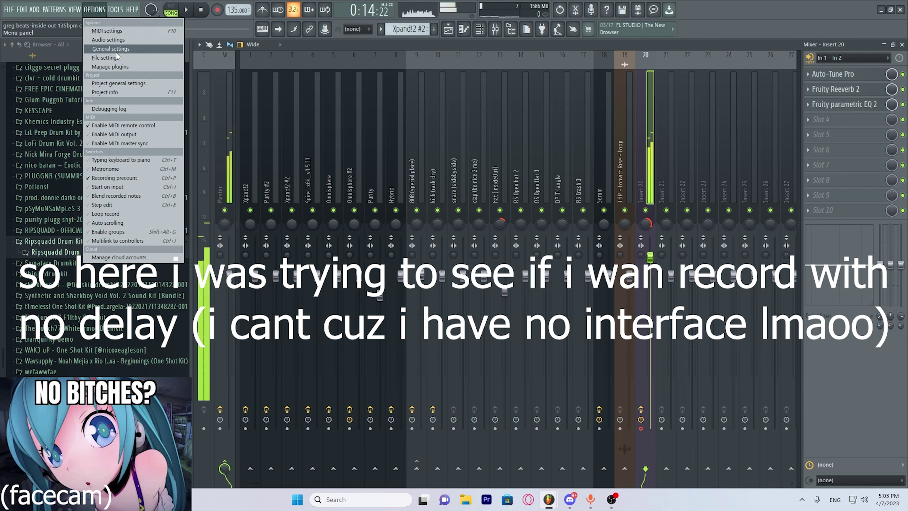
In Audio settings, check the FL Studio ASIO dialog, then select ASIO4ALL v2 as the device
left_click(108, 40)
left_click(353, 172)
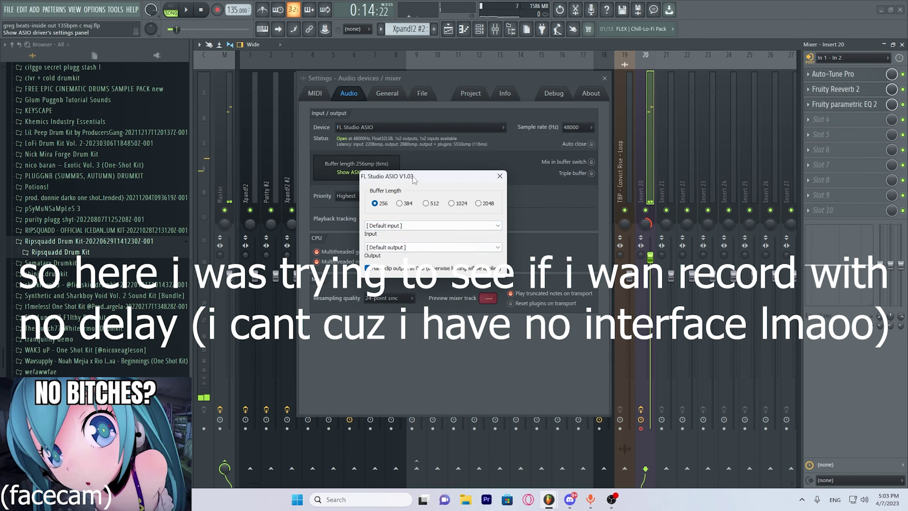
left_click_drag(411, 176, 500, 172)
left_click(588, 172)
left_click(415, 127)
left_click(382, 198)
Enable WO Mic Device in ASIO4ALL, then switch the audio device to FL Studio ASIO
left_click(352, 172)
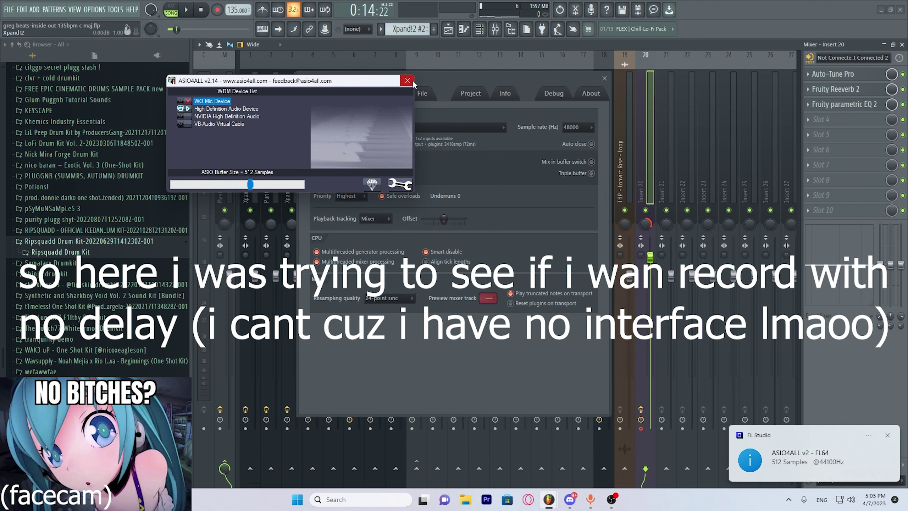
left_click(407, 81)
left_click(352, 172)
left_click_drag(250, 184, 172, 184)
left_click_drag(286, 81, 478, 220)
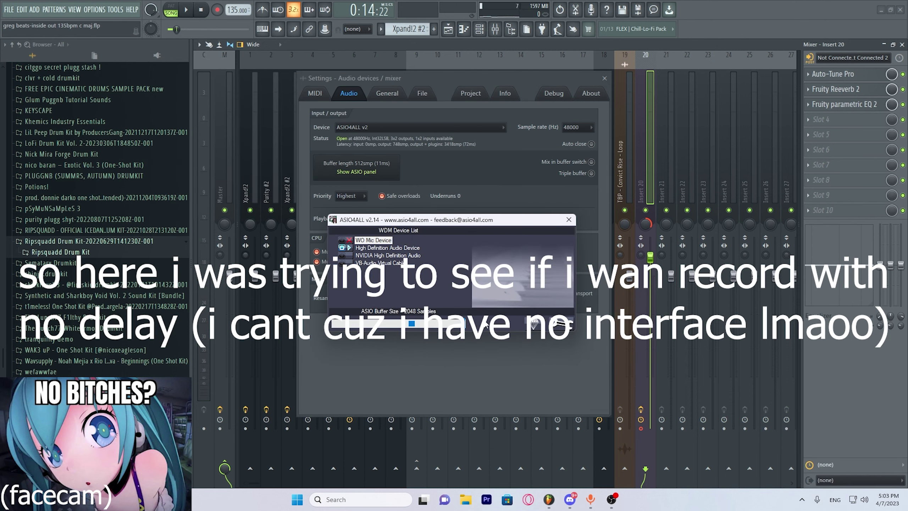
left_click(364, 242)
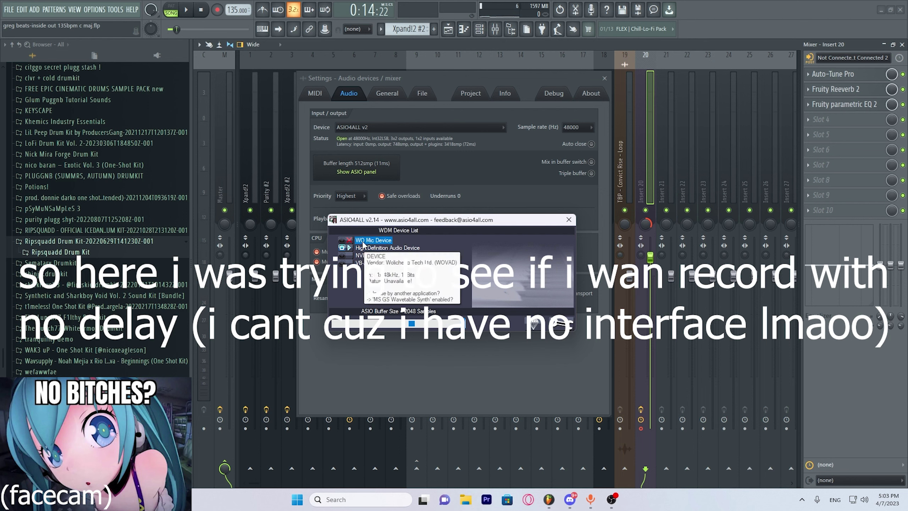
left_click(341, 242)
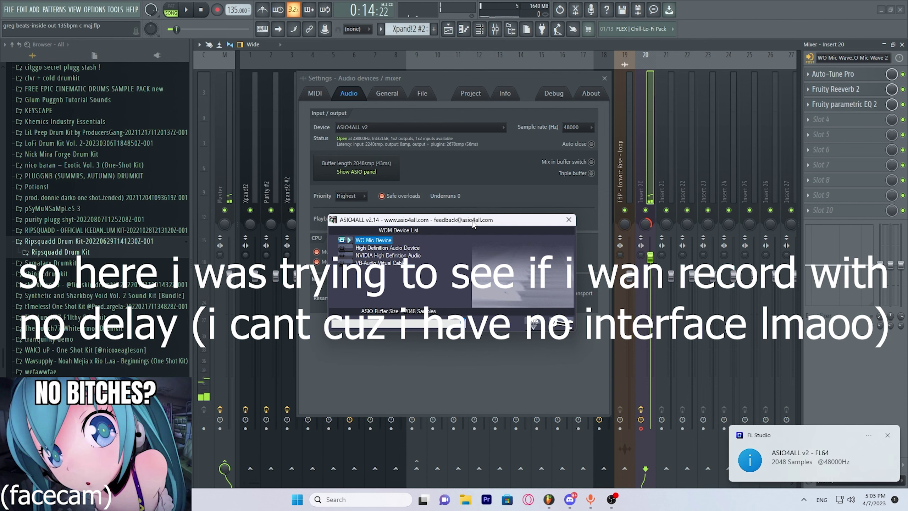
left_click(569, 220)
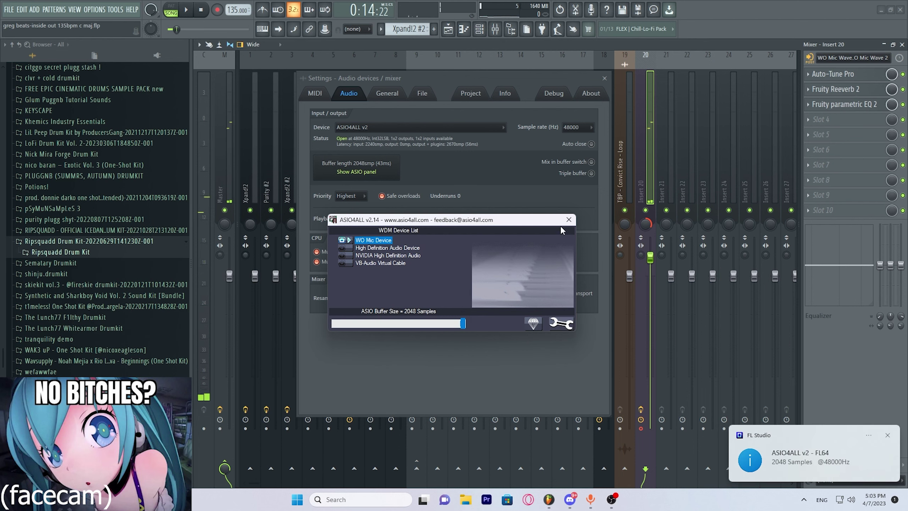
left_click(390, 126)
left_click(362, 207)
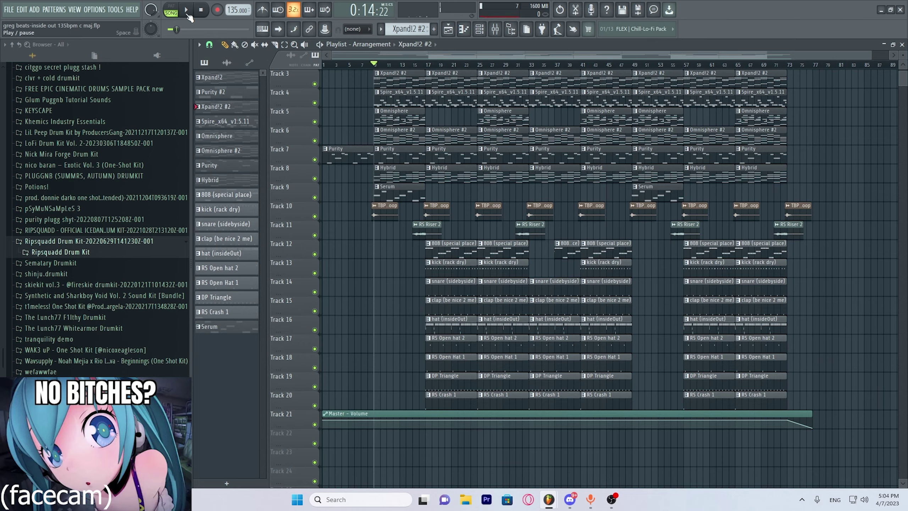
Preview the beat, then in the mixer set Insert 20's audio input to none
key("space")
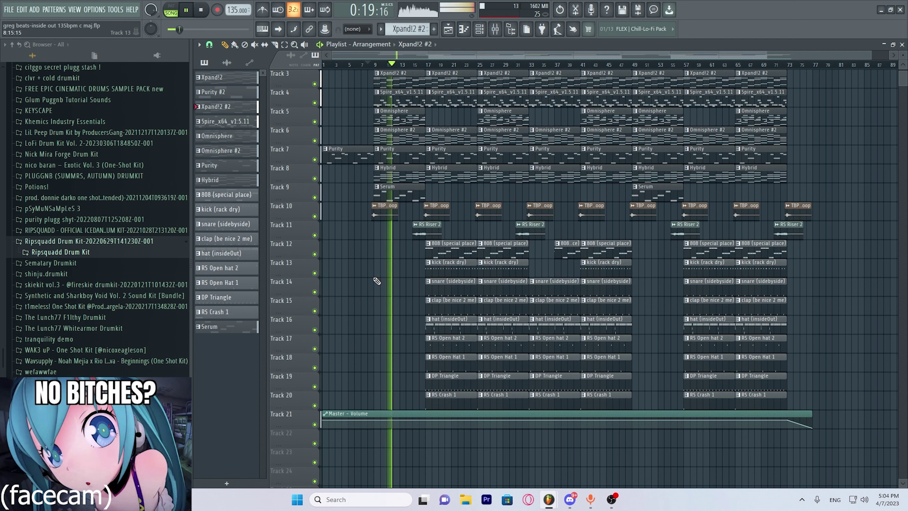
key("space")
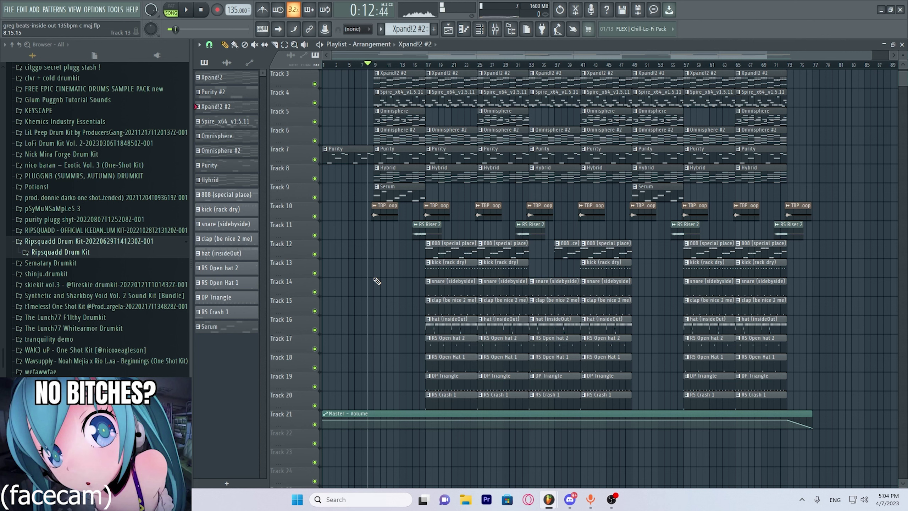
left_click(500, 25)
left_click(882, 57)
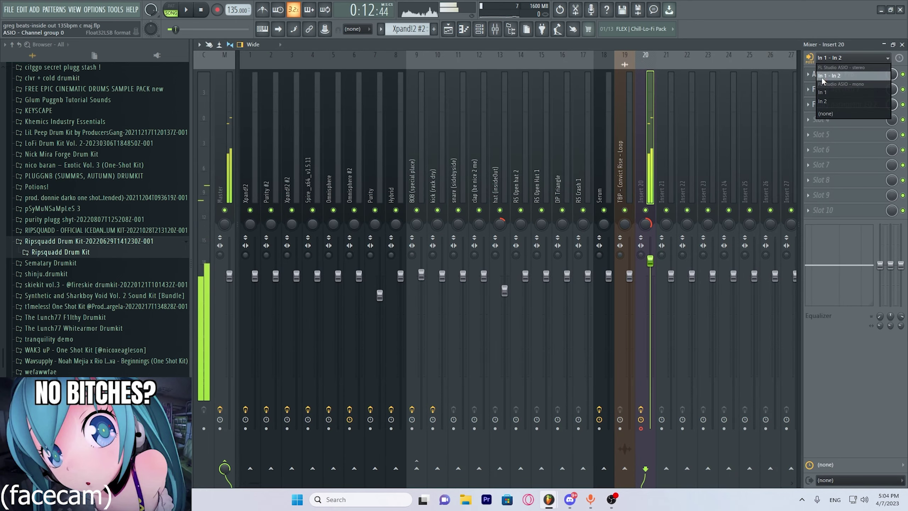
left_click(826, 115)
Route In 1 - In 2 into Insert 20, leaving its input latency unchanged
left_click(823, 59)
left_click(836, 78)
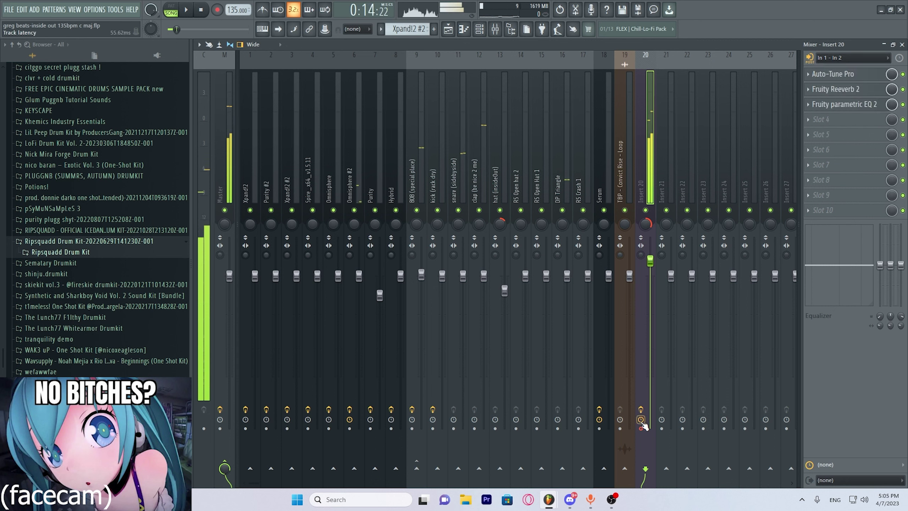
left_click(899, 58)
left_click(815, 81)
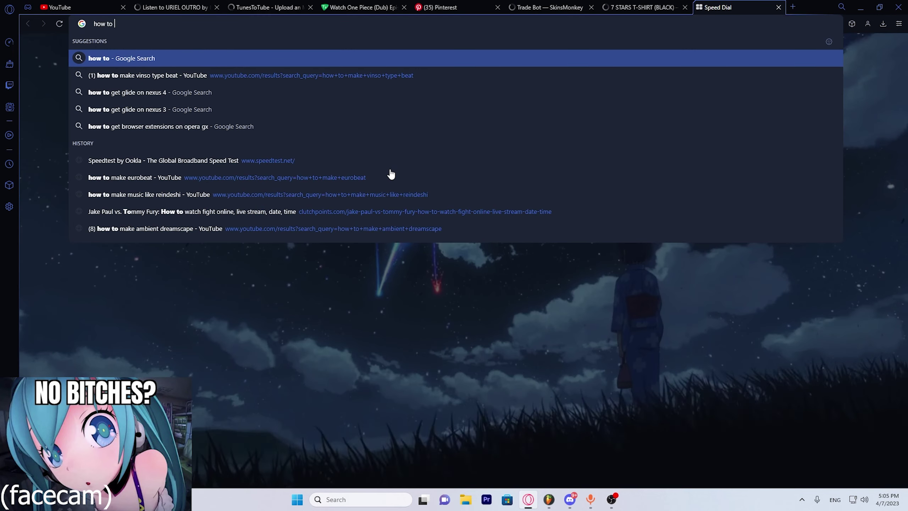
Search Google for 'how to record without hearing myself on fl studio' and play the tutorial from its 00:54 chapter
type("ing myself on fl studio")
key("Return")
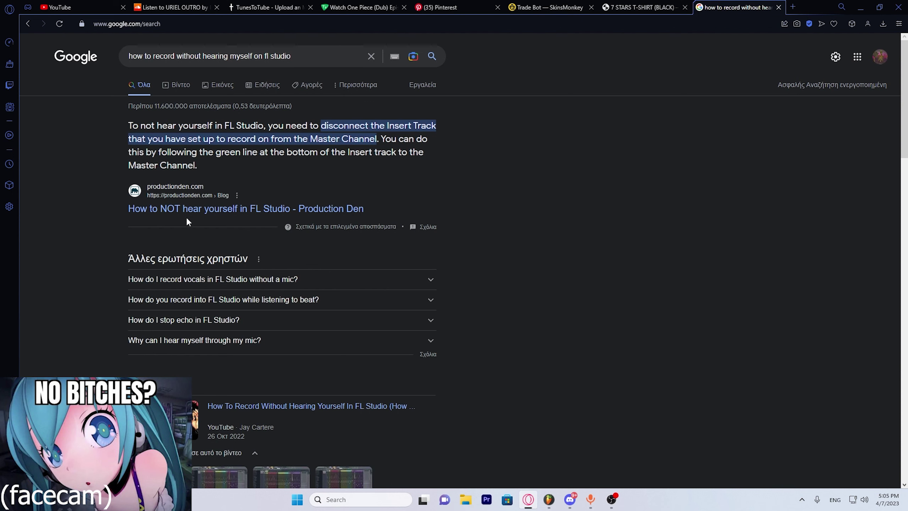
scroll(327, 304, "down", 4)
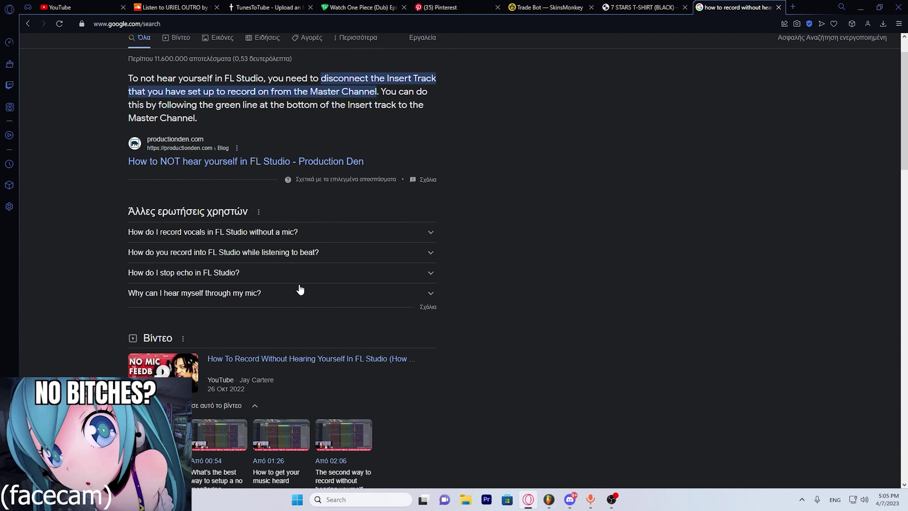
left_click(162, 274)
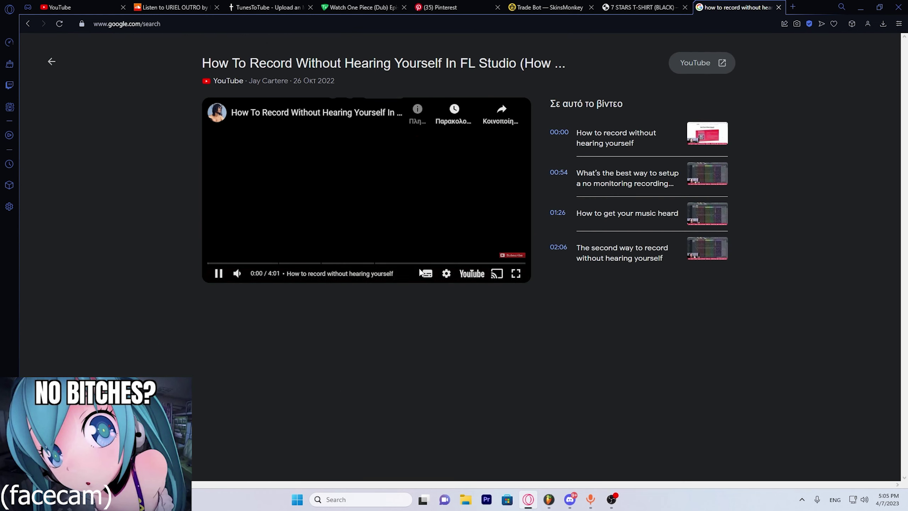
left_click(708, 183)
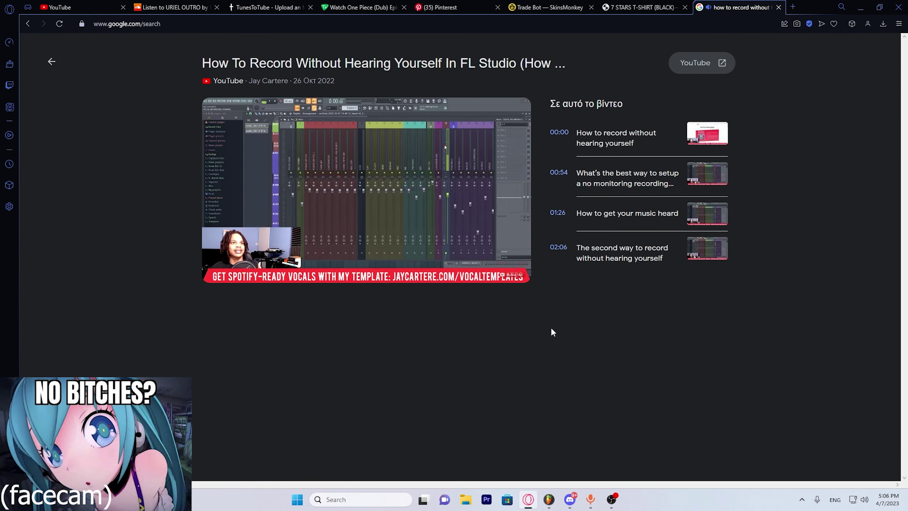
key("Down")
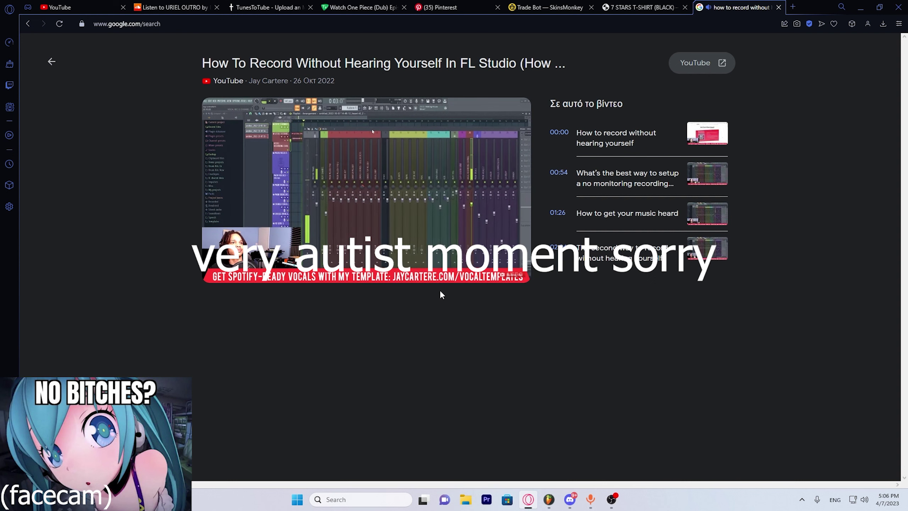
Switch back to the FL Studio project, then bring the OBS window to the front
mouse_move(549, 499)
left_click(538, 474)
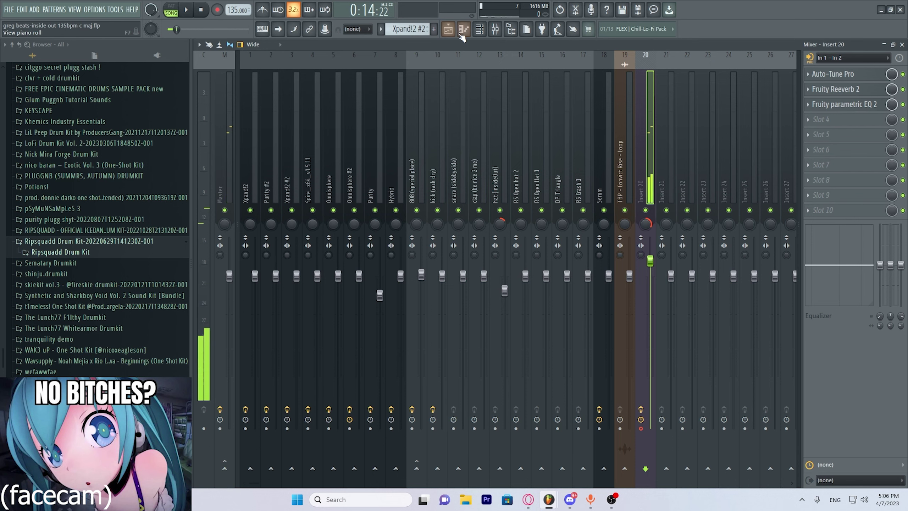
left_click(612, 499)
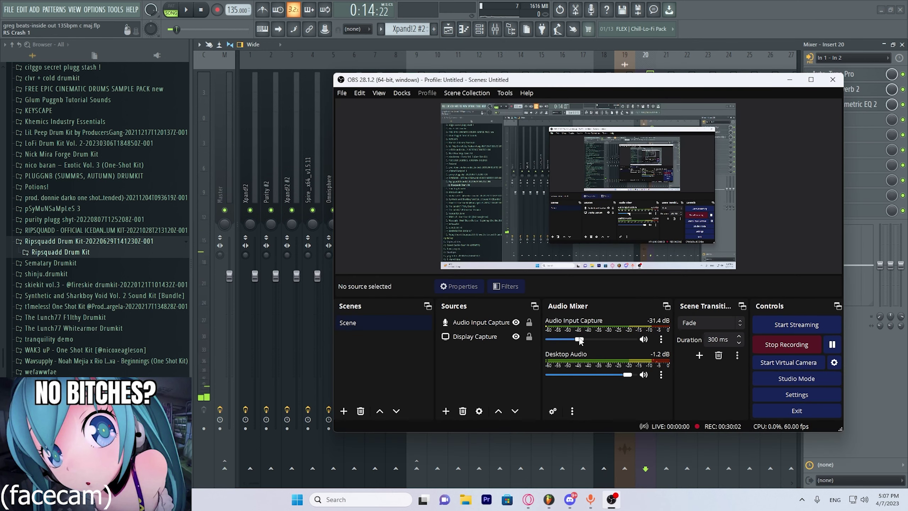
Set OBS Audio Input Capture to -7.3 dB, rewind the FL playlist to bar 1, and return to Opera
left_click_drag(595, 341, 611, 340)
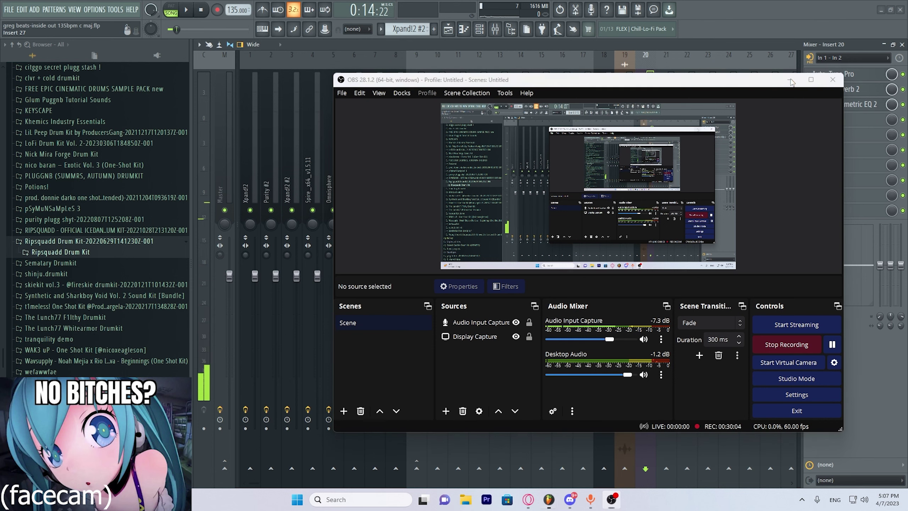
left_click(440, 27)
left_click(444, 29)
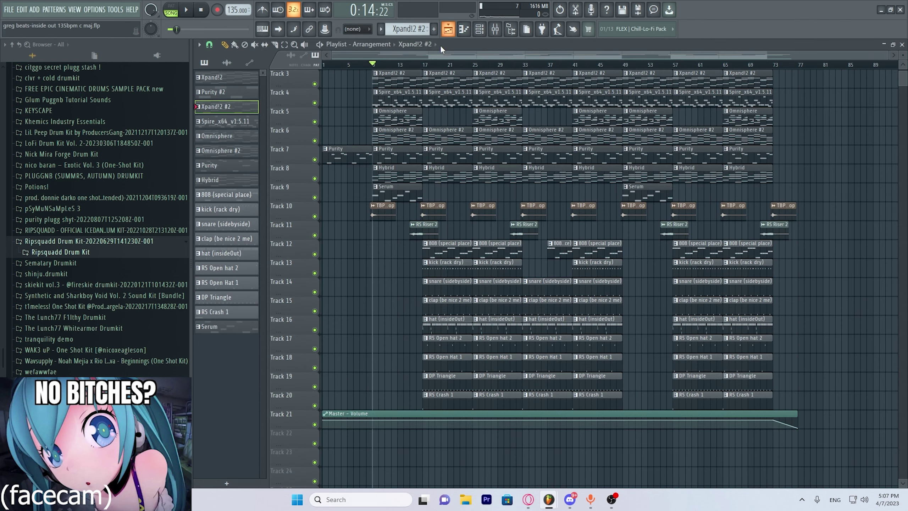
left_click(373, 65)
left_click_drag(371, 69, 327, 65)
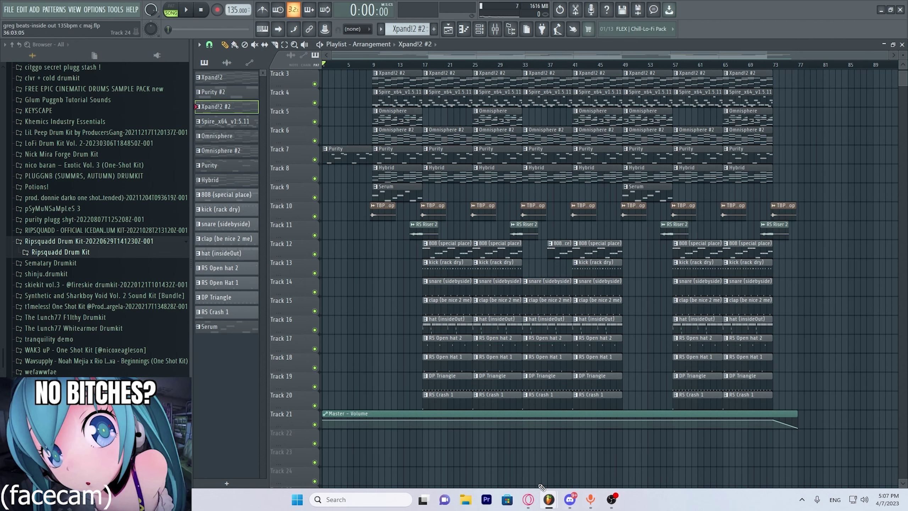
left_click(528, 499)
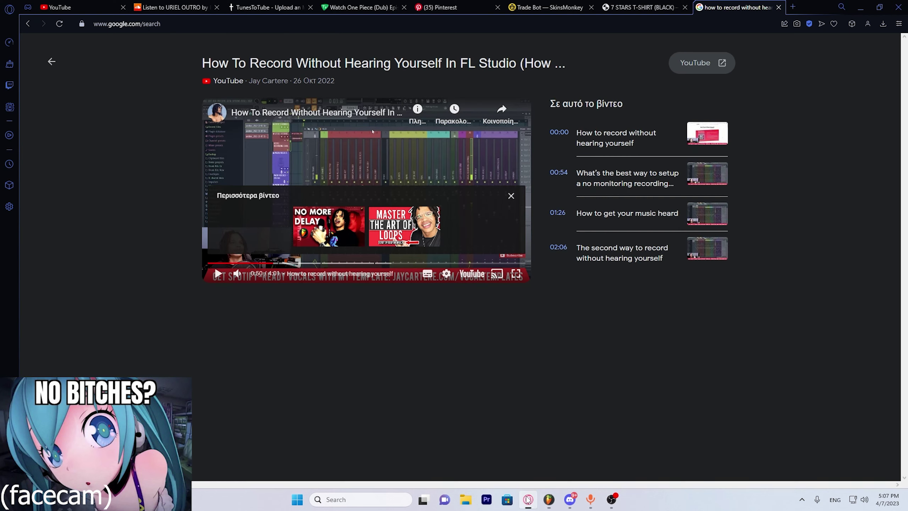
Search Google for 'bladee inside out lyrics', then return to the FL Studio beat project
left_click(28, 24)
type("b")
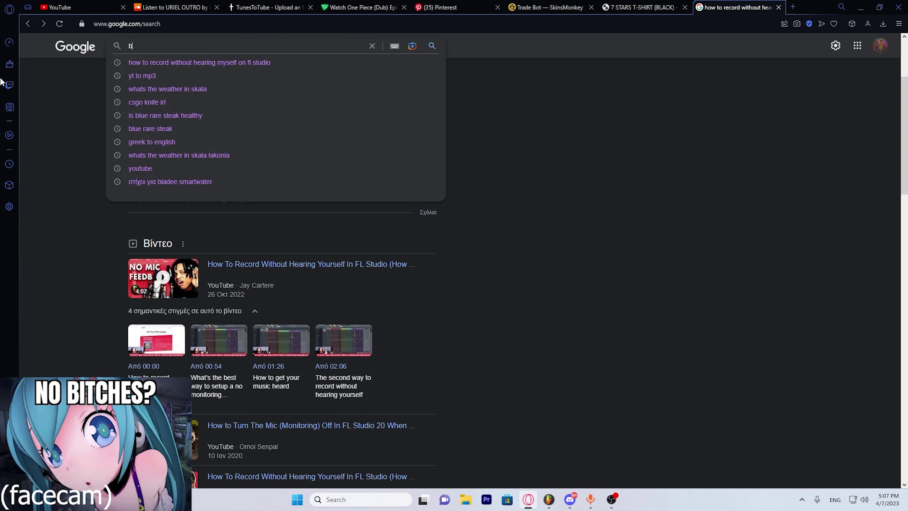
type("ladee inside out lyrics")
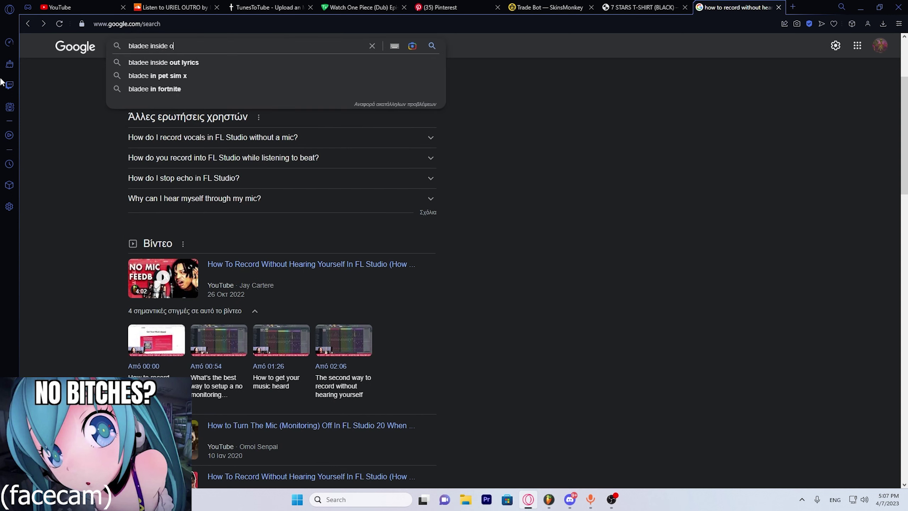
key("Return")
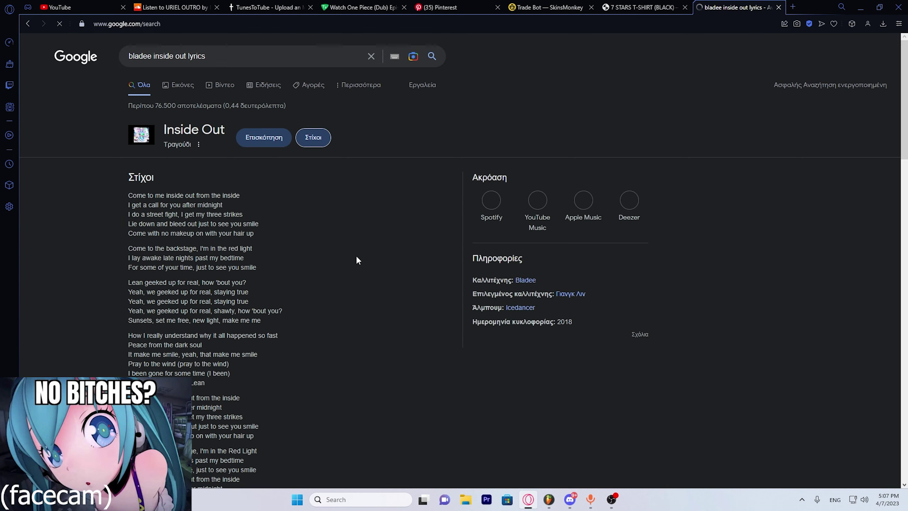
scroll(357, 254, "down", 3)
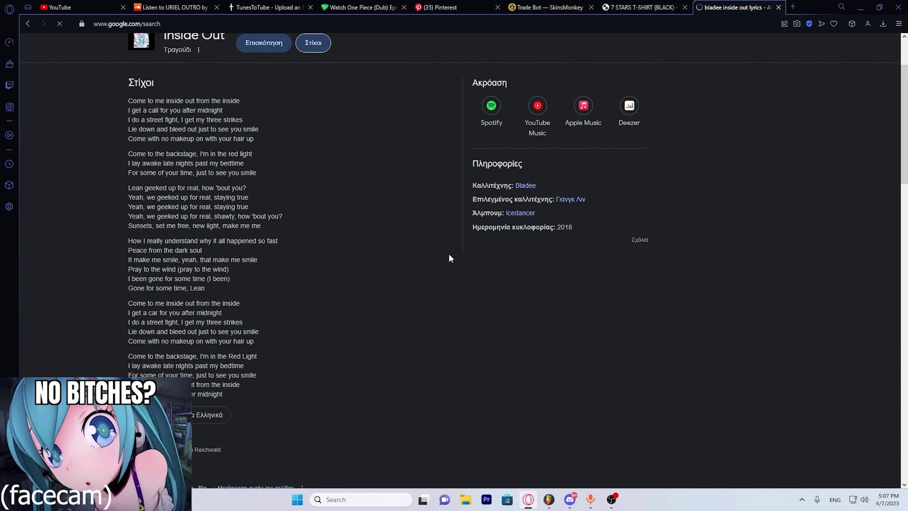
left_click(550, 500)
left_click(511, 473)
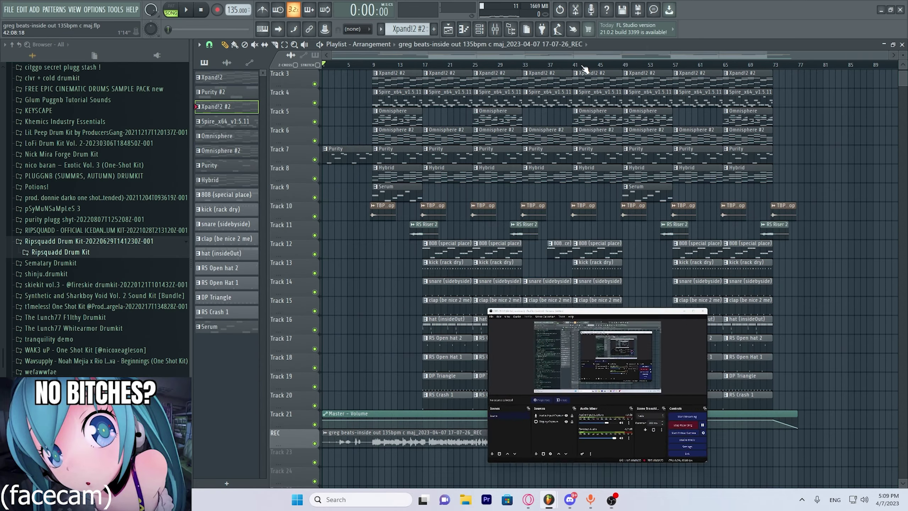
Disarm recording on the REC mixer insert and disconnect it from the audio input
left_click(494, 30)
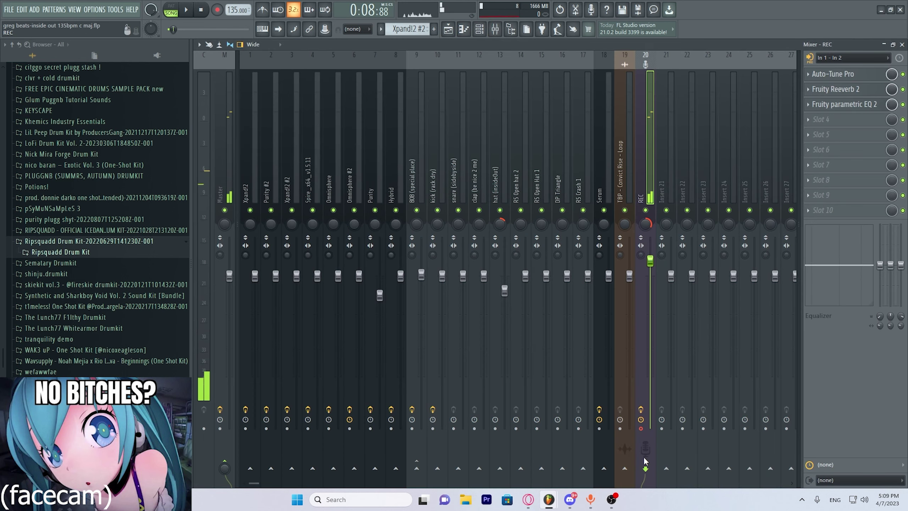
left_click(641, 429)
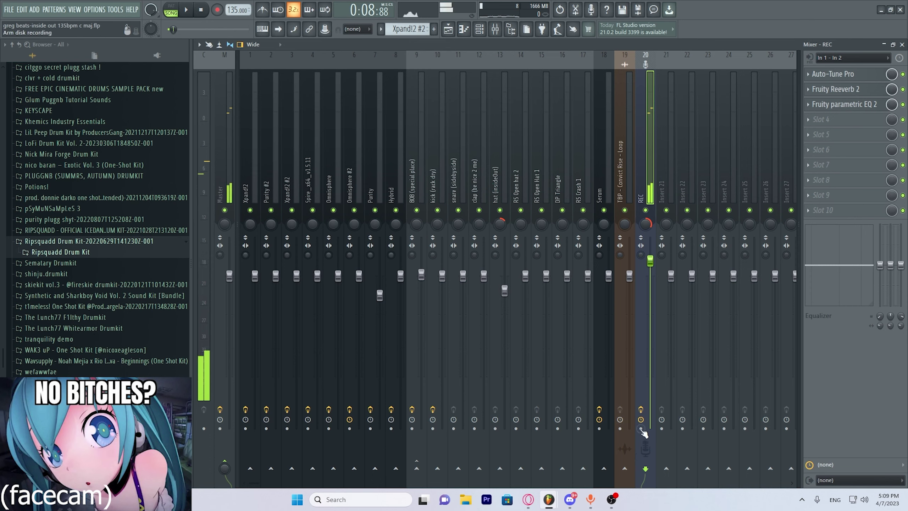
left_click(847, 57)
left_click(830, 116)
Play the beat with the vocal take and open the REC clip's sample settings
left_click(448, 30)
scroll(368, 70, "up", 5)
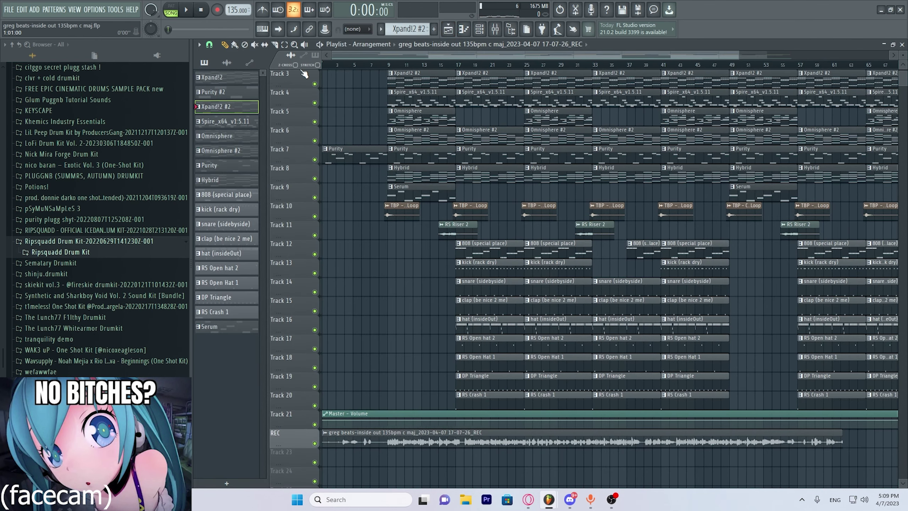
left_click(488, 441)
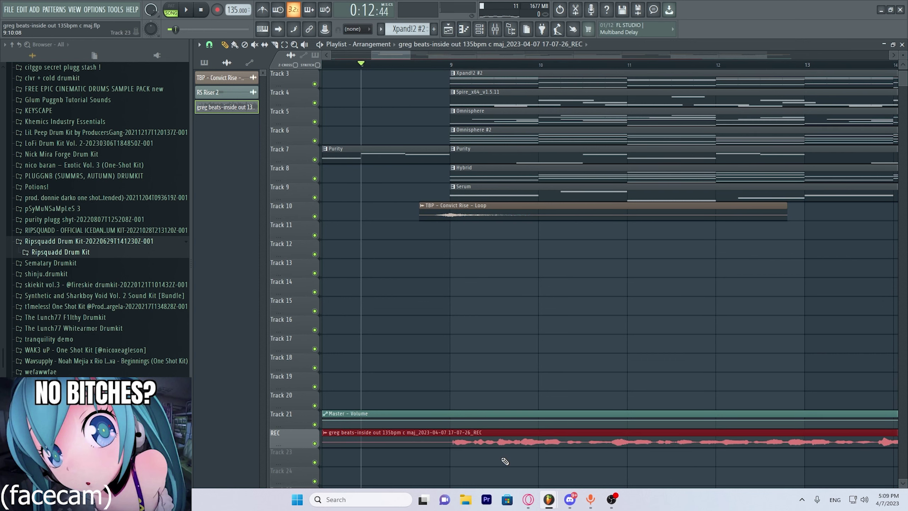
key("space")
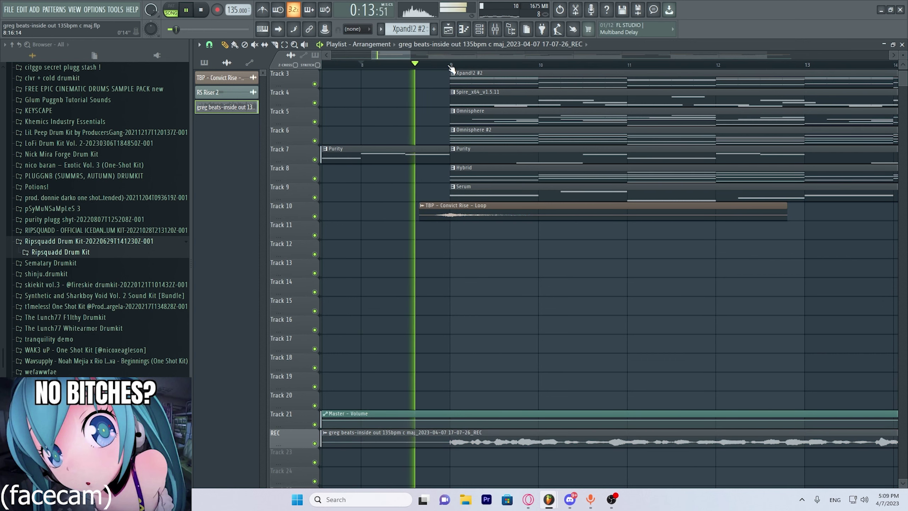
scroll(451, 68, "down", 5)
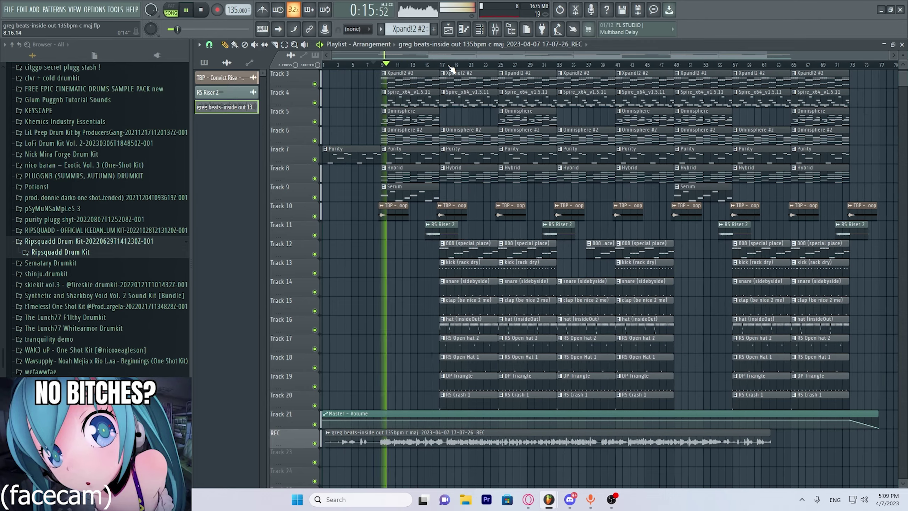
double_click(492, 436)
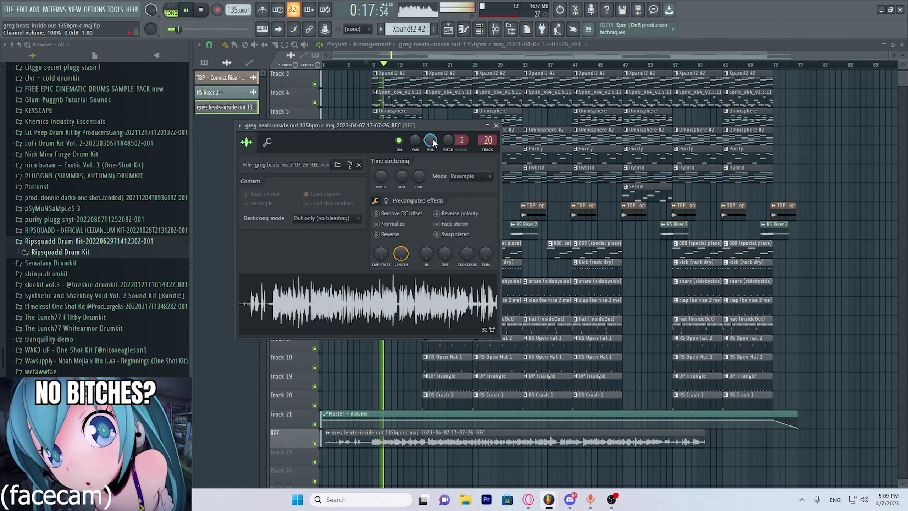
Close the vocal clip's settings and show the REC insert's Auto-Tune, reverb and EQ chain
left_click(496, 125)
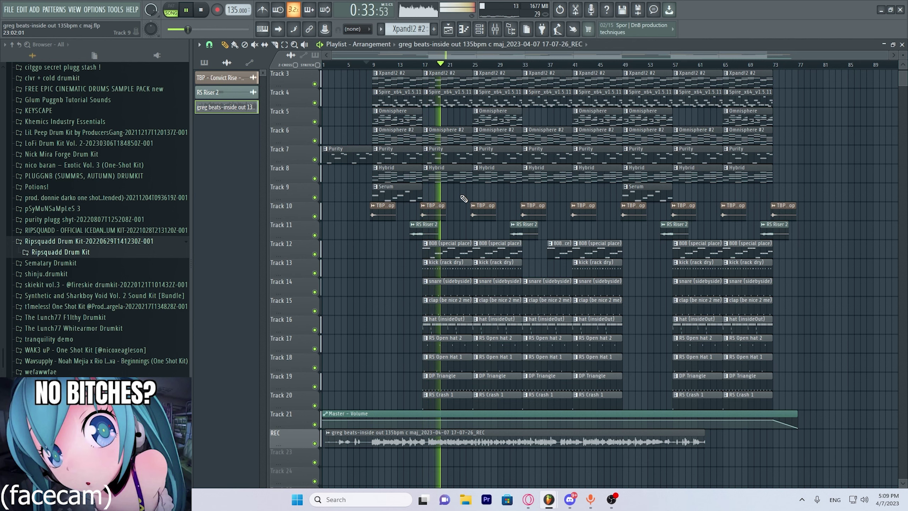
left_click(495, 29)
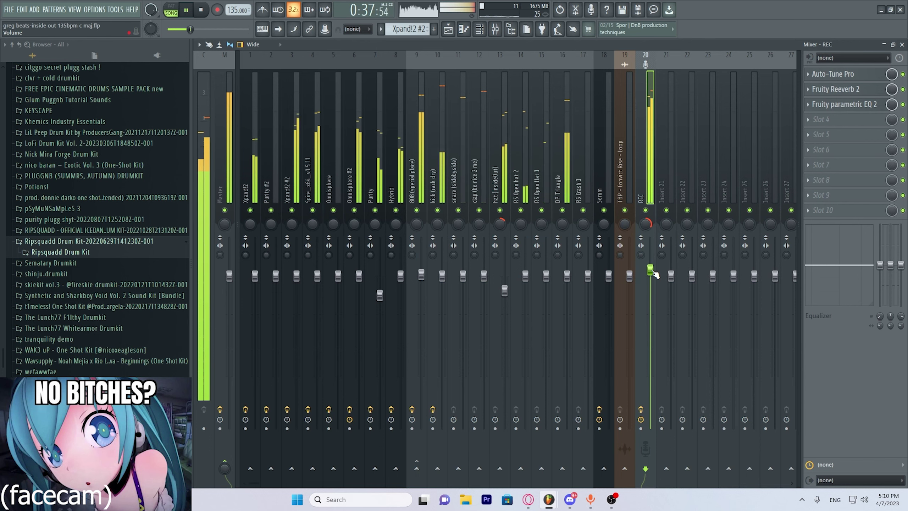
left_click(448, 29)
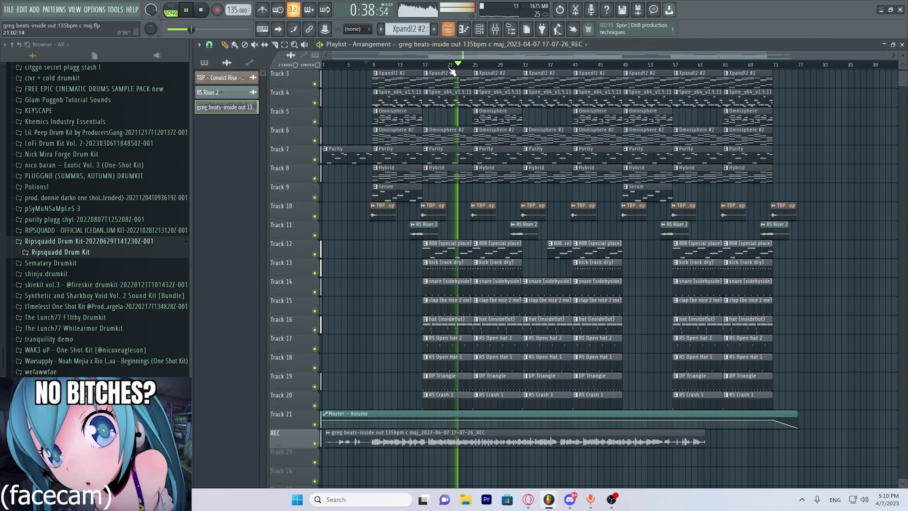
left_click(495, 29)
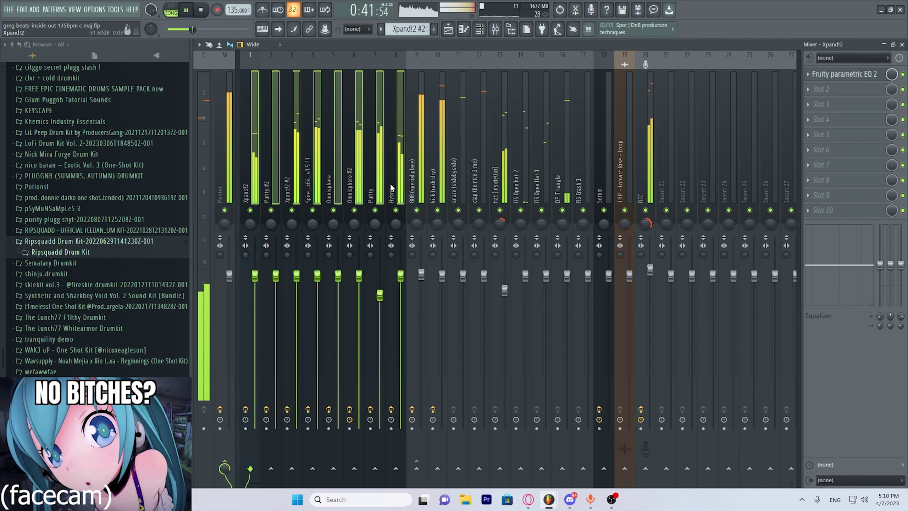
left_click_drag(393, 188, 608, 290)
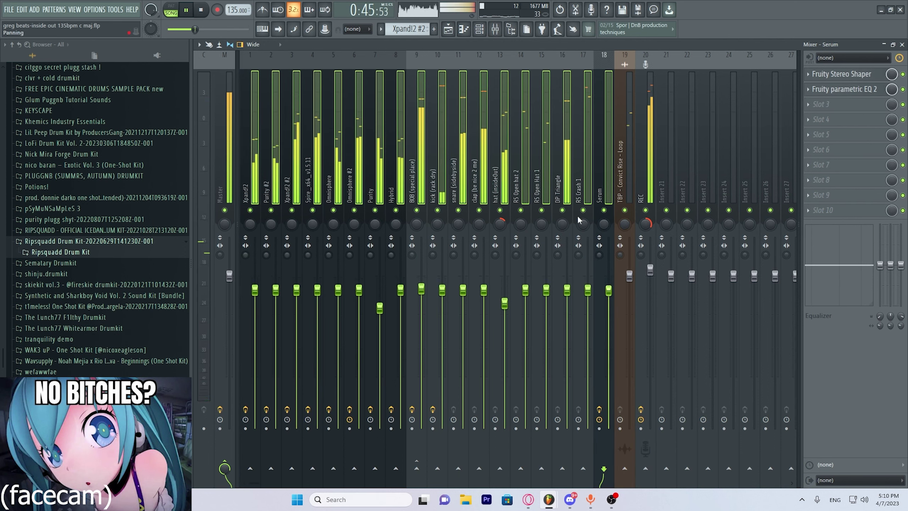
left_click(652, 185)
left_click(844, 104)
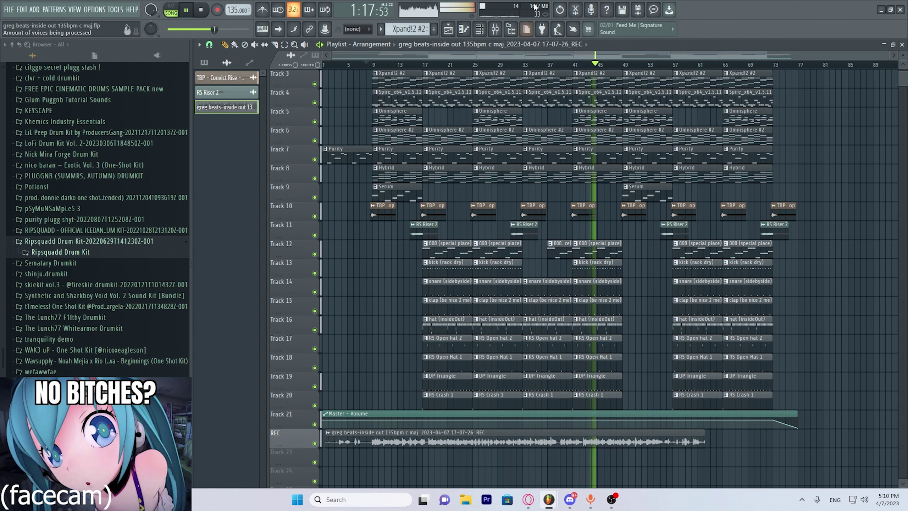
left_click(495, 29)
Set Auto-Tune Pro's Retune Speed to 0 and raise Humanize to 78
left_click(833, 74)
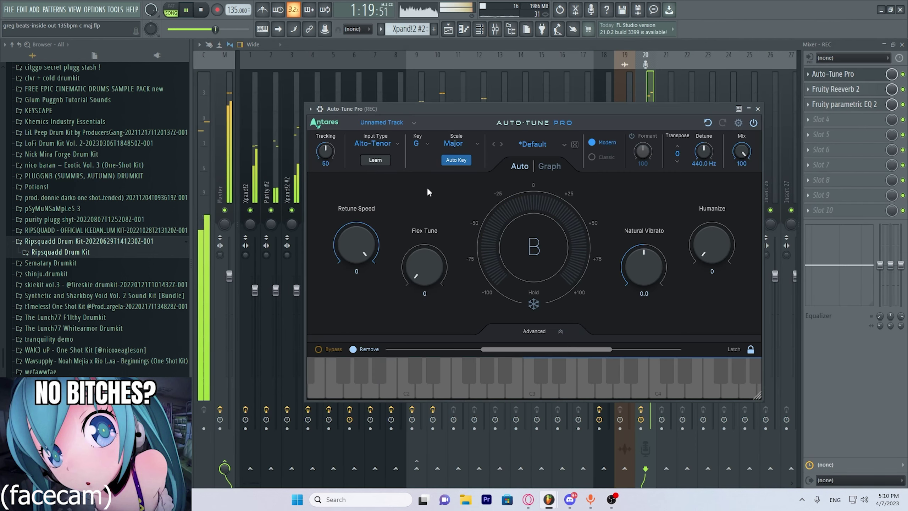
left_click_drag(371, 244, 612, 283)
left_click_drag(714, 235, 725, 126)
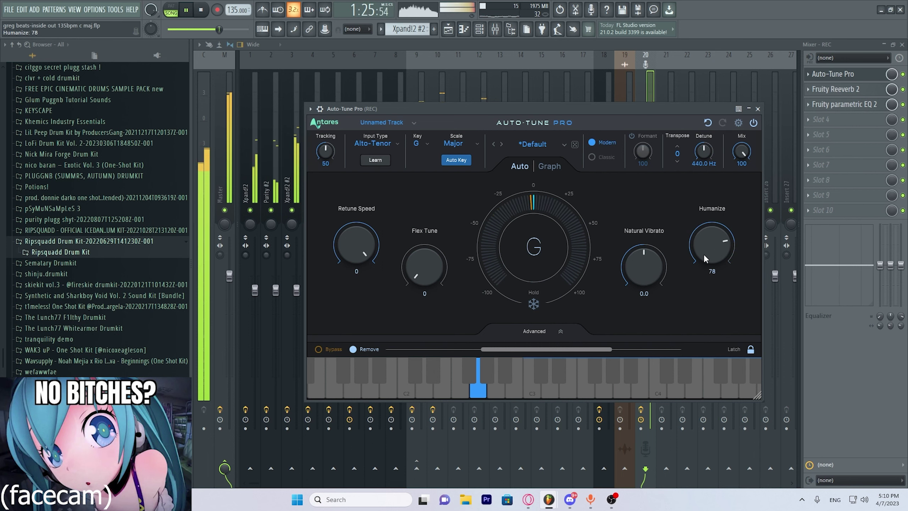
left_click(833, 74)
Add Fruity Delay 3 in slot 4 with band-pass feedback and input wet about 32%
left_click(836, 89)
left_click(822, 120)
left_click(602, 146)
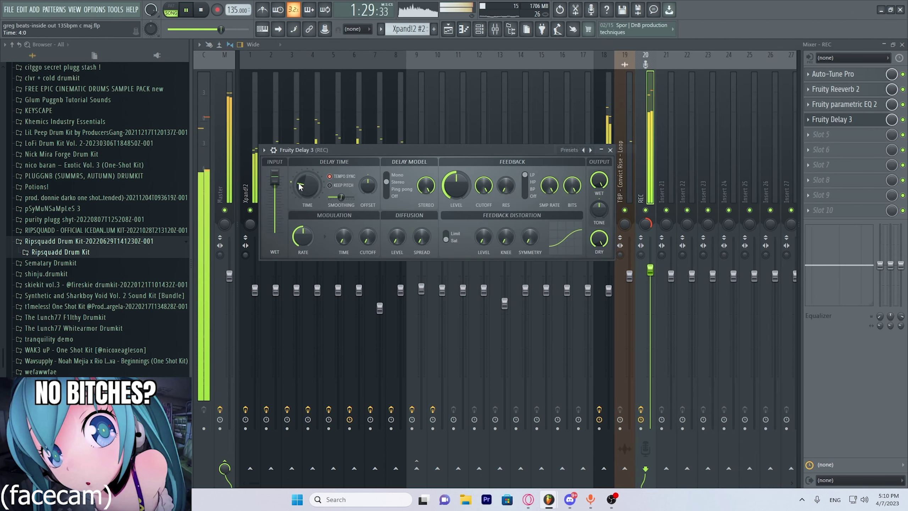
left_click(538, 187)
left_click_drag(274, 177, 275, 219)
Raise the REC channel's volume and jump playback to around bar 46
left_click(610, 150)
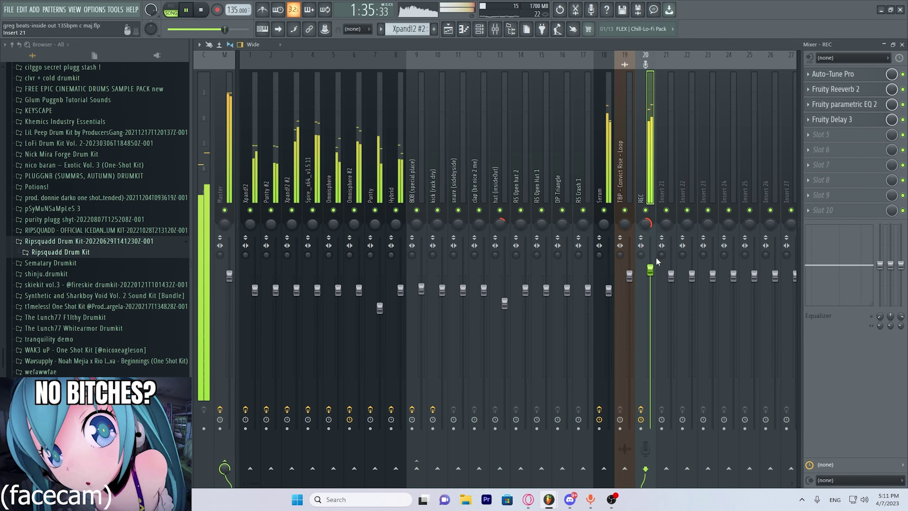
left_click_drag(650, 261, 649, 250)
left_click(448, 30)
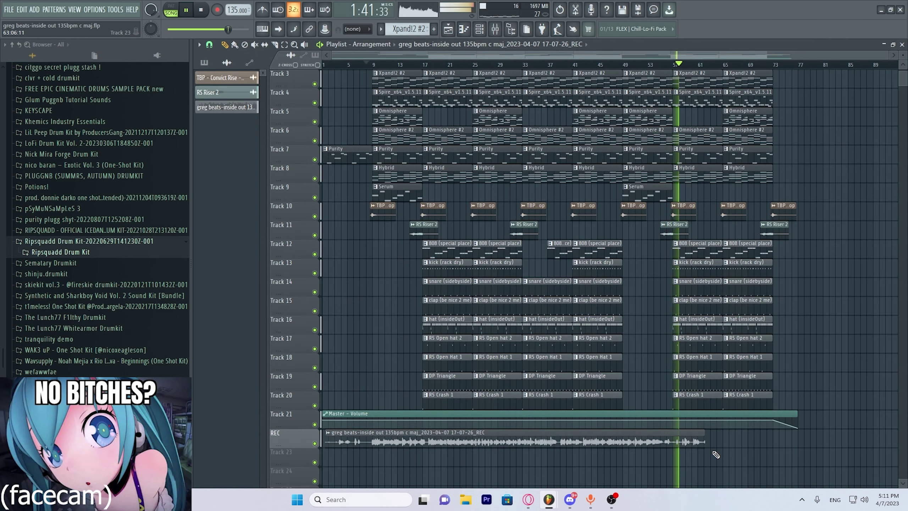
left_click(605, 67)
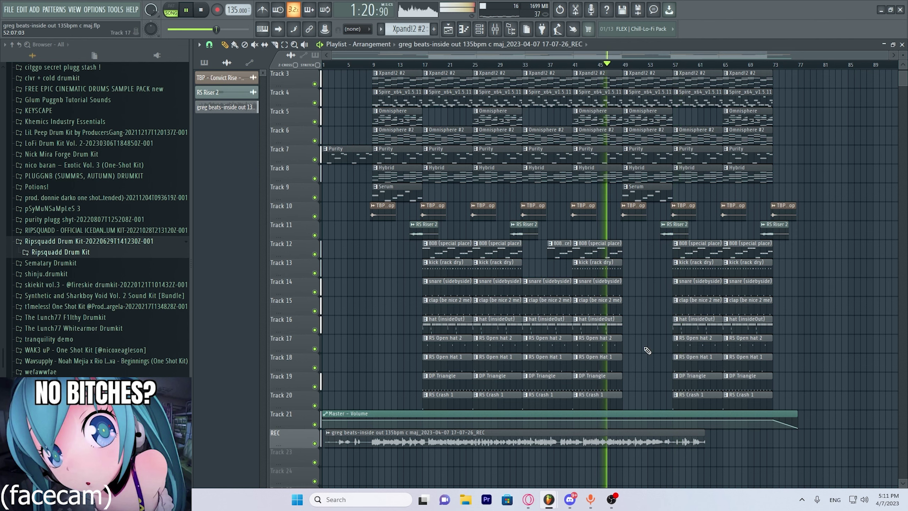
Reset band 5 of the REC channel's Fruity parametric EQ 2 to its default
left_click(496, 30)
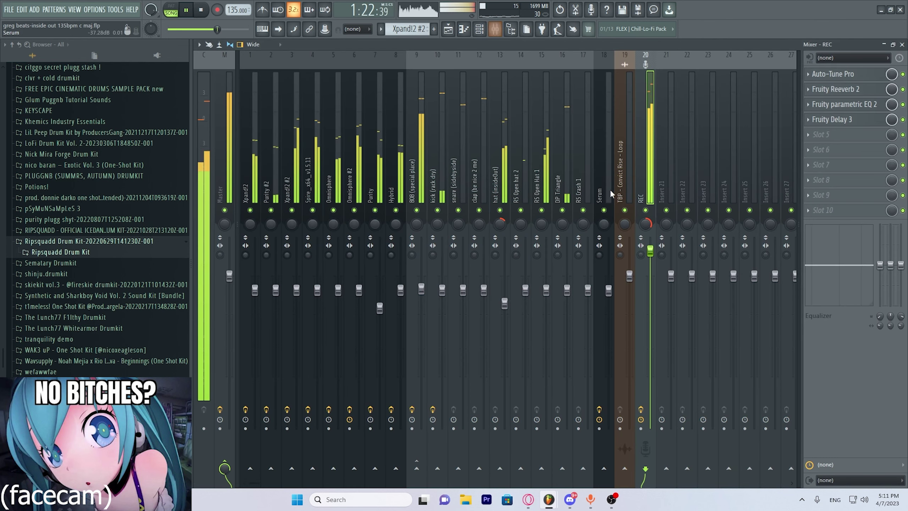
left_click(838, 111)
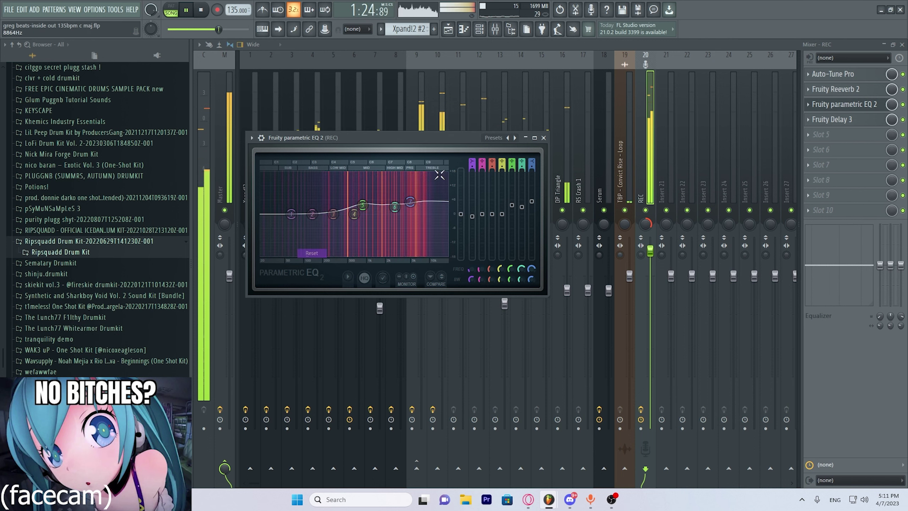
left_click_drag(360, 209, 368, 213)
right_click(368, 213)
left_click(380, 224)
left_click(543, 137)
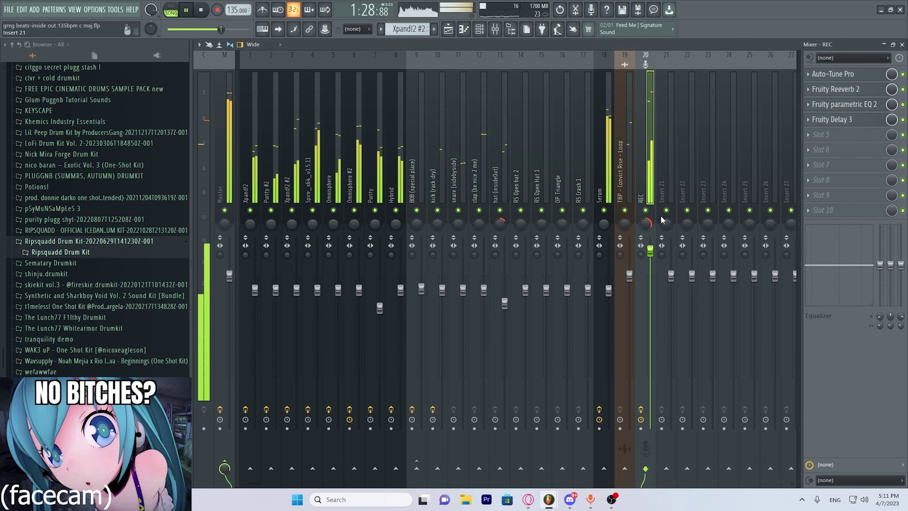
Stop playback in the arrangement and bring up the OBS recorder
left_click(448, 29)
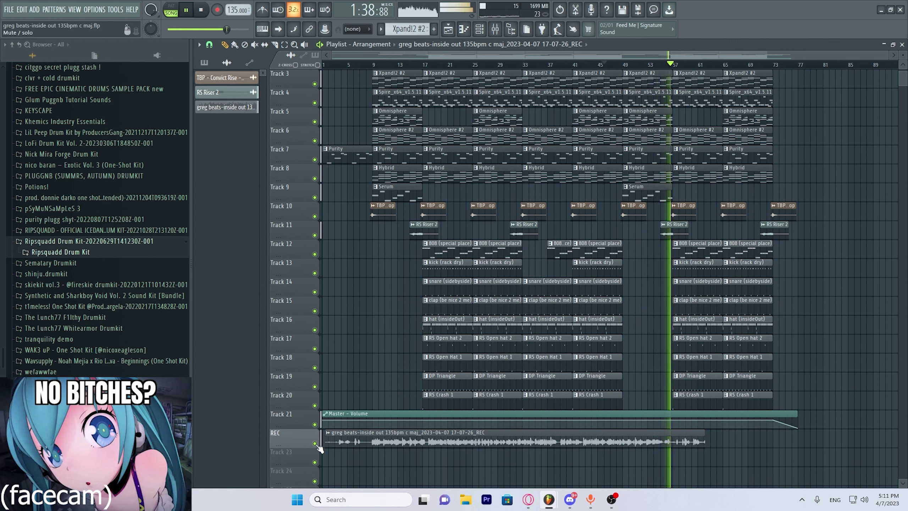
scroll(351, 68, "right", 1)
key("space")
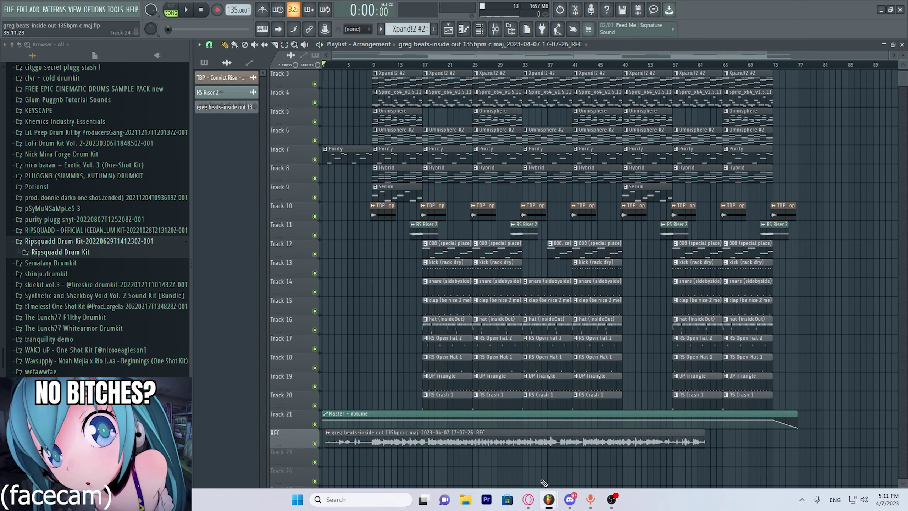
left_click(611, 500)
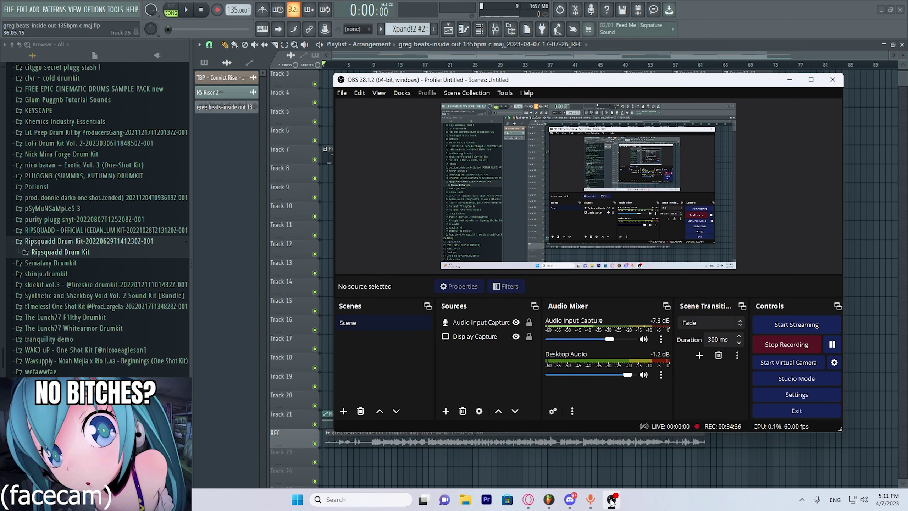
Solo the REC vocal track and audition it from bar 9
left_click(612, 500)
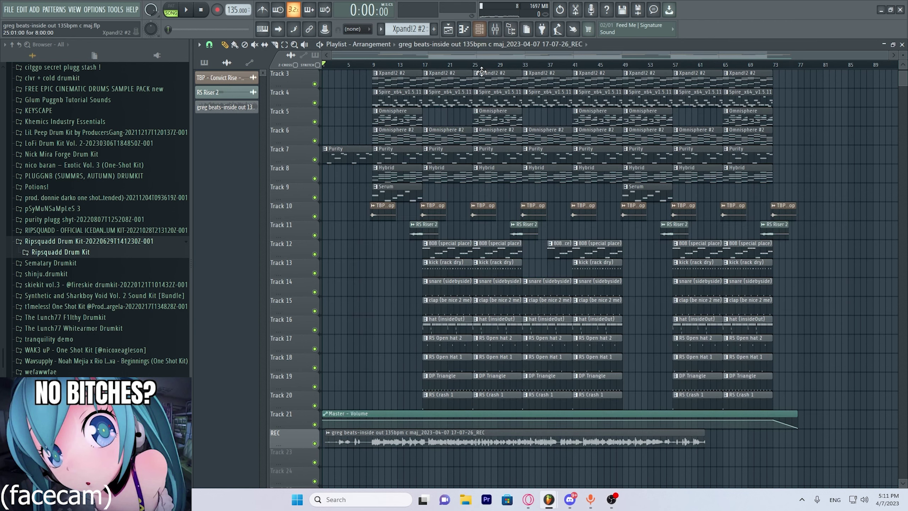
left_click(314, 444, "ctrl")
scroll(377, 68, "up", 2)
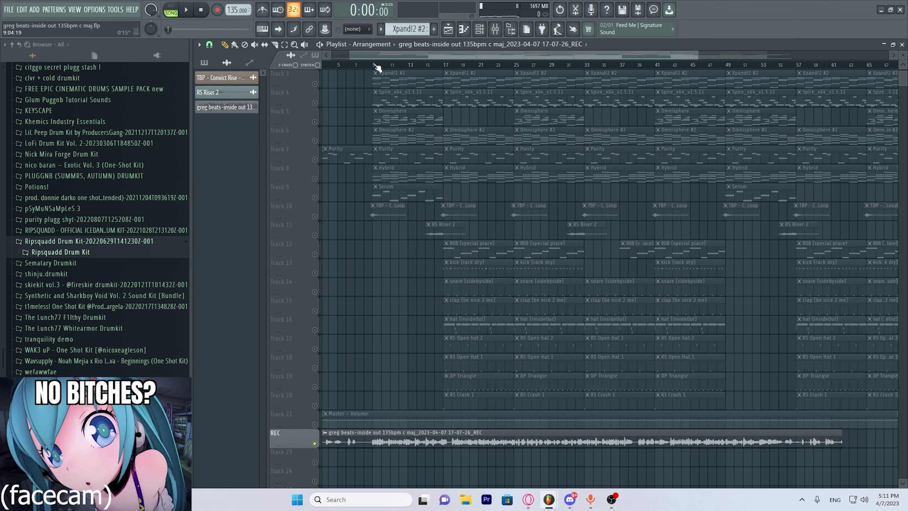
scroll(377, 67, "up", 1)
left_click(375, 67)
key("space")
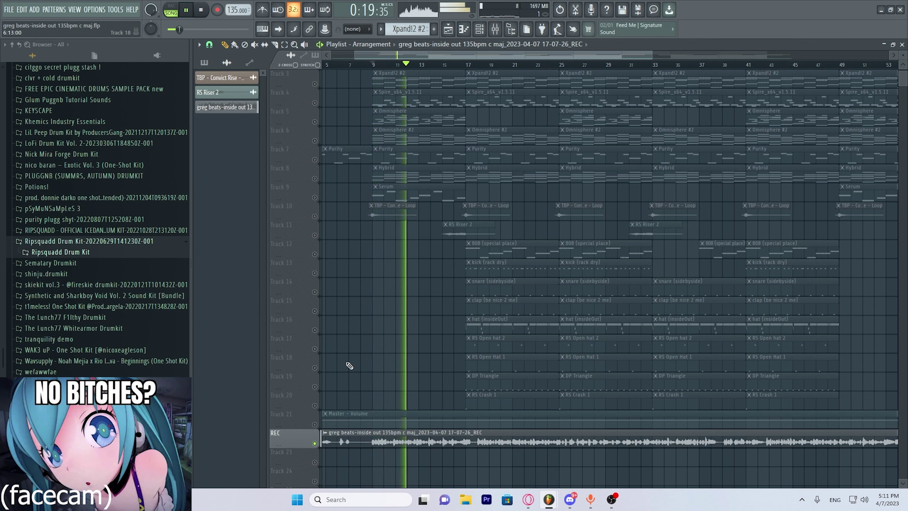
key("space")
Unsolo the REC track and make Xpand!2 the current pattern in the pattern list
right_click(315, 443)
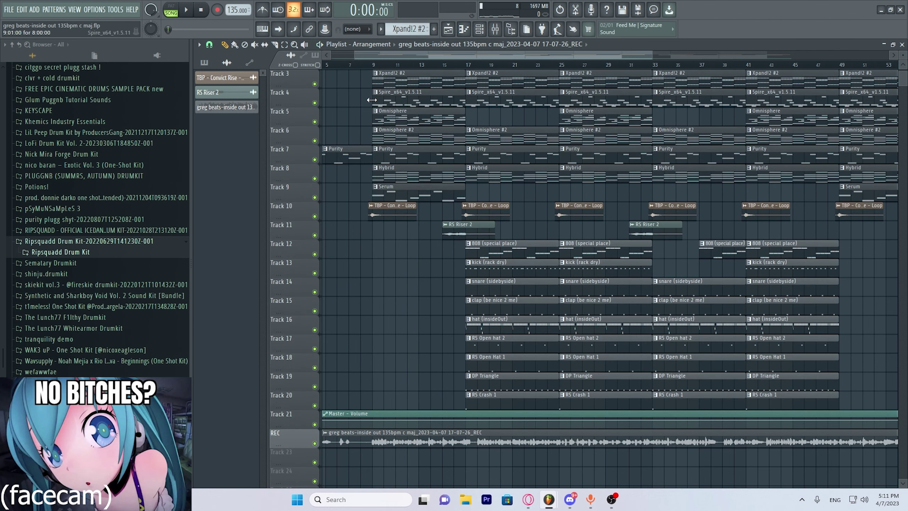
scroll(373, 66, "down", 4)
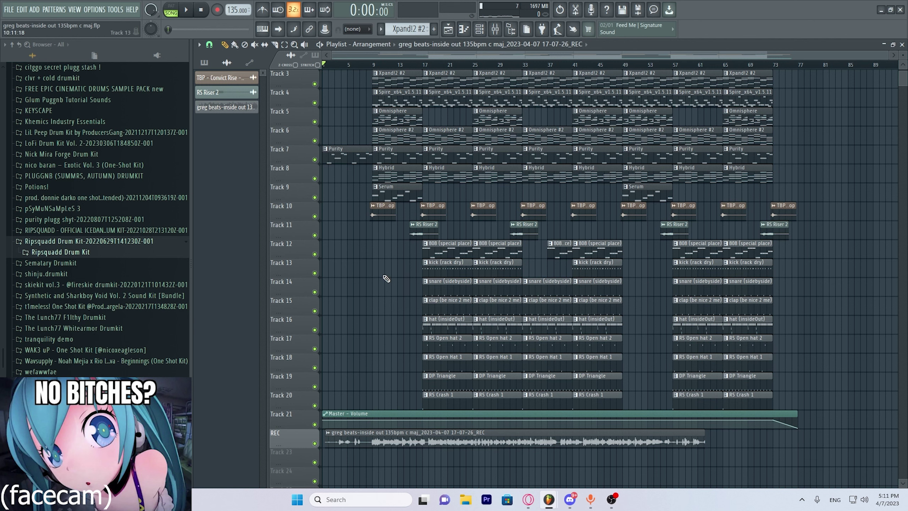
left_click(403, 80)
scroll(373, 177, "up", 2)
left_click(397, 94)
left_click(397, 76)
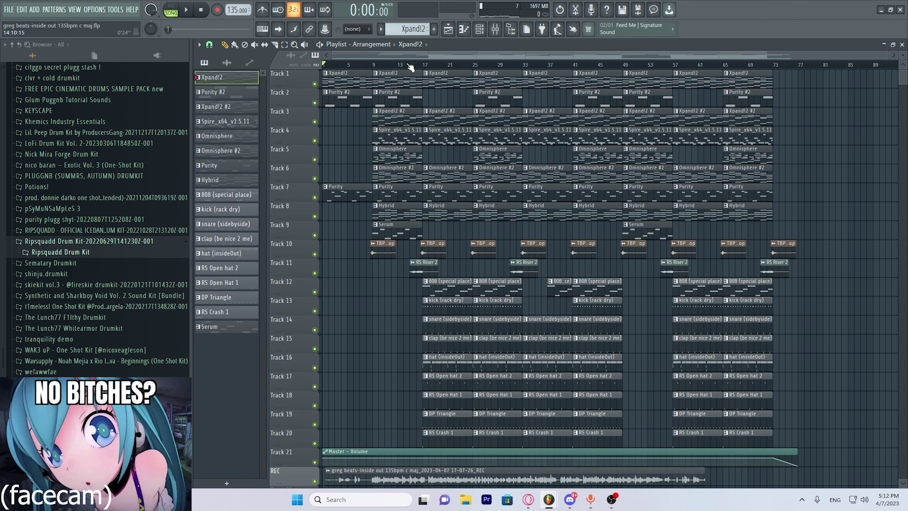
Bring up the mixer on the Xpand!2 insert with its Fruity parametric EQ 2
scroll(380, 338, "down", 1)
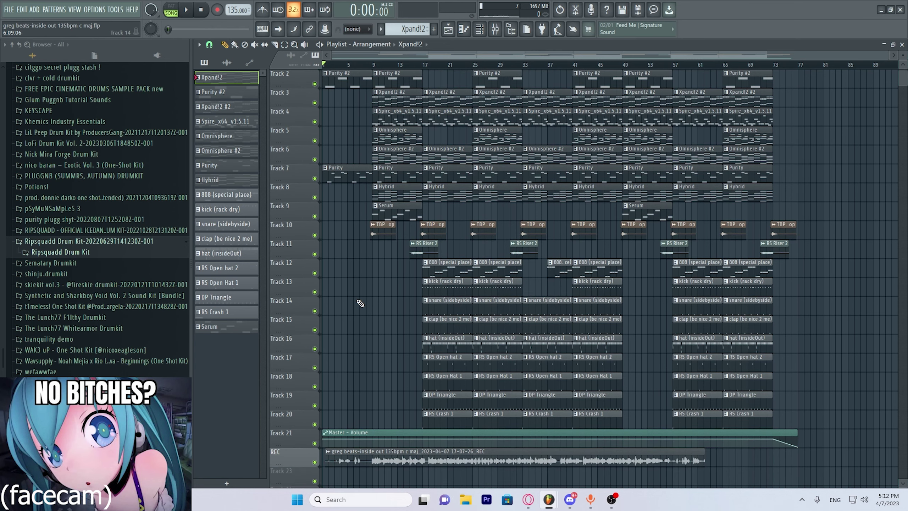
left_click(495, 29)
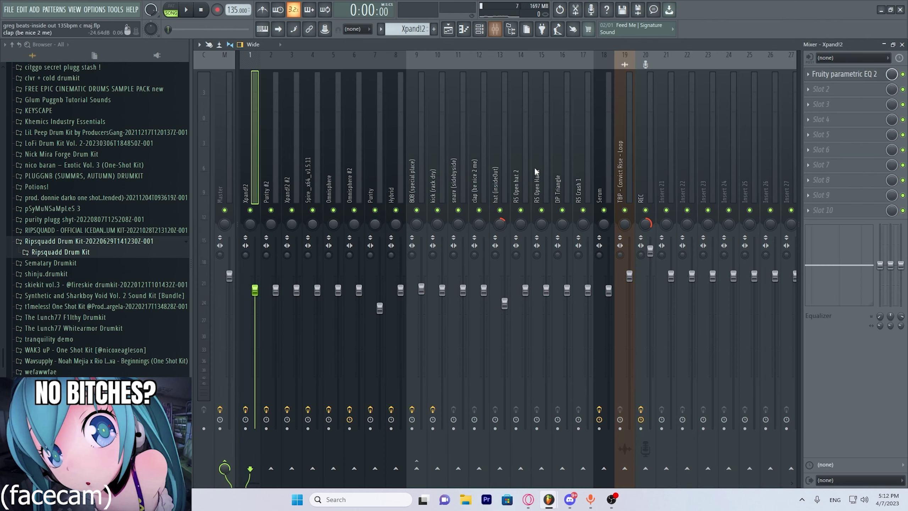